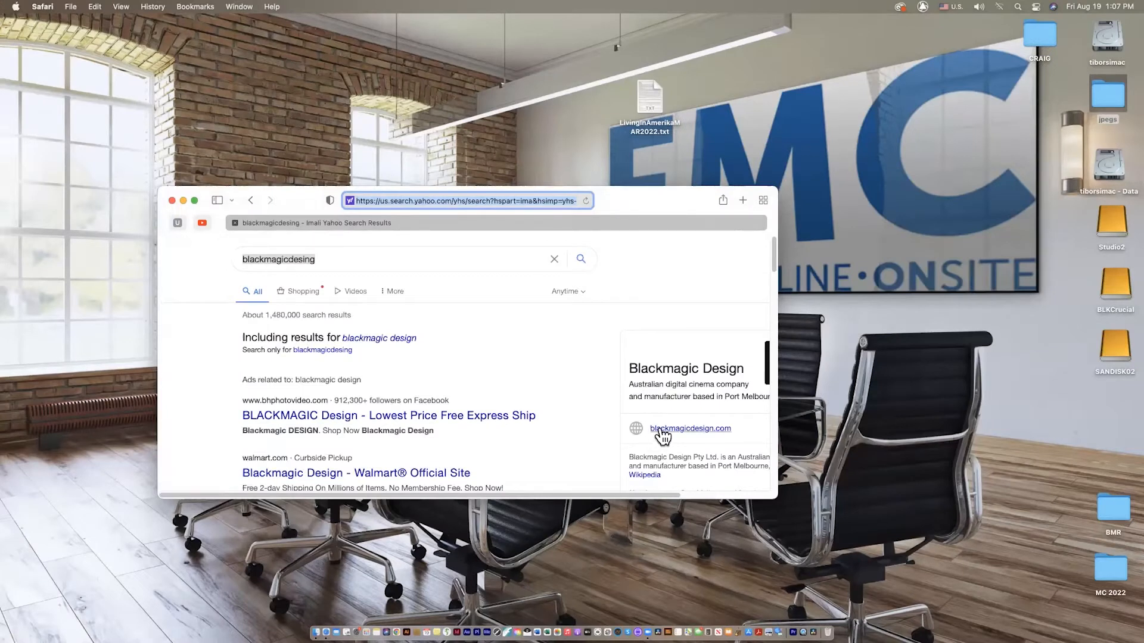
Open the Blackmagic Design website in an enlarged browser window and go to its Support Center.
click(655, 429)
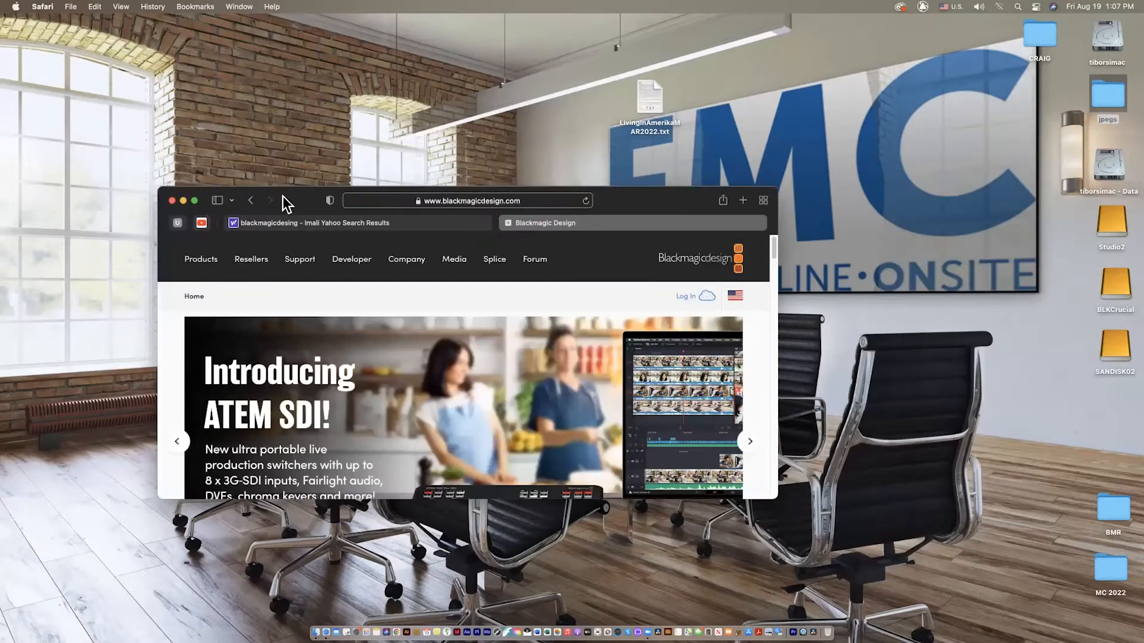
drag(295, 199, 255, 72)
drag(737, 373, 940, 565)
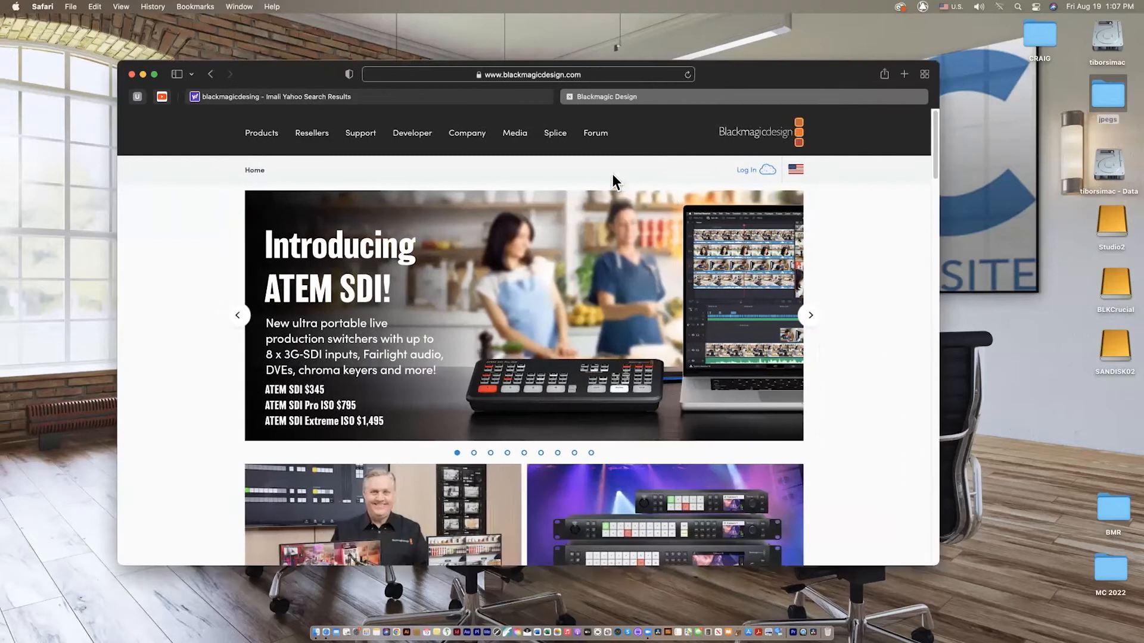
click(360, 133)
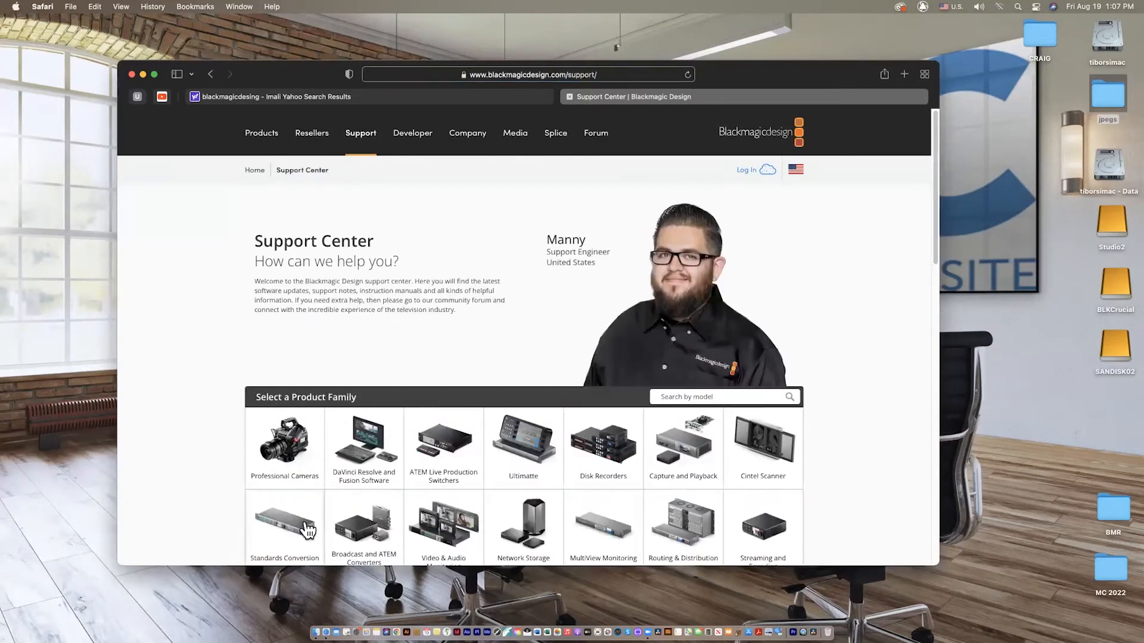
Examine the Support Center's latest downloads for the DaVinci Resolve 18 and DaVinci Resolve Studio 18 updates.
scroll(368, 492, down, 5)
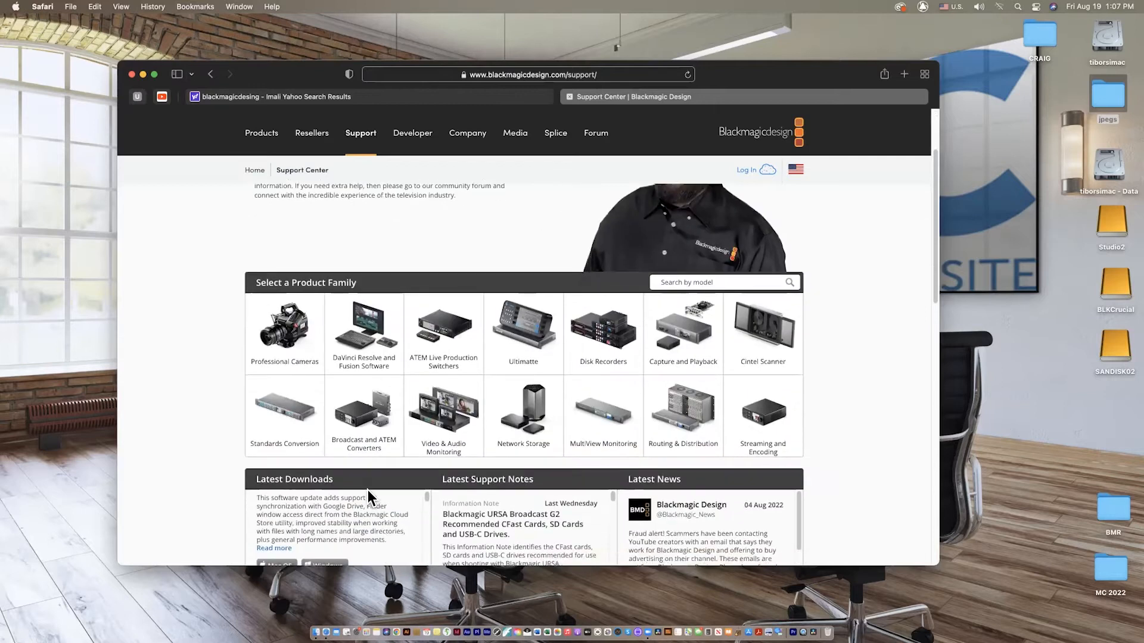
drag(938, 564, 998, 625)
scroll(397, 522, down, 6)
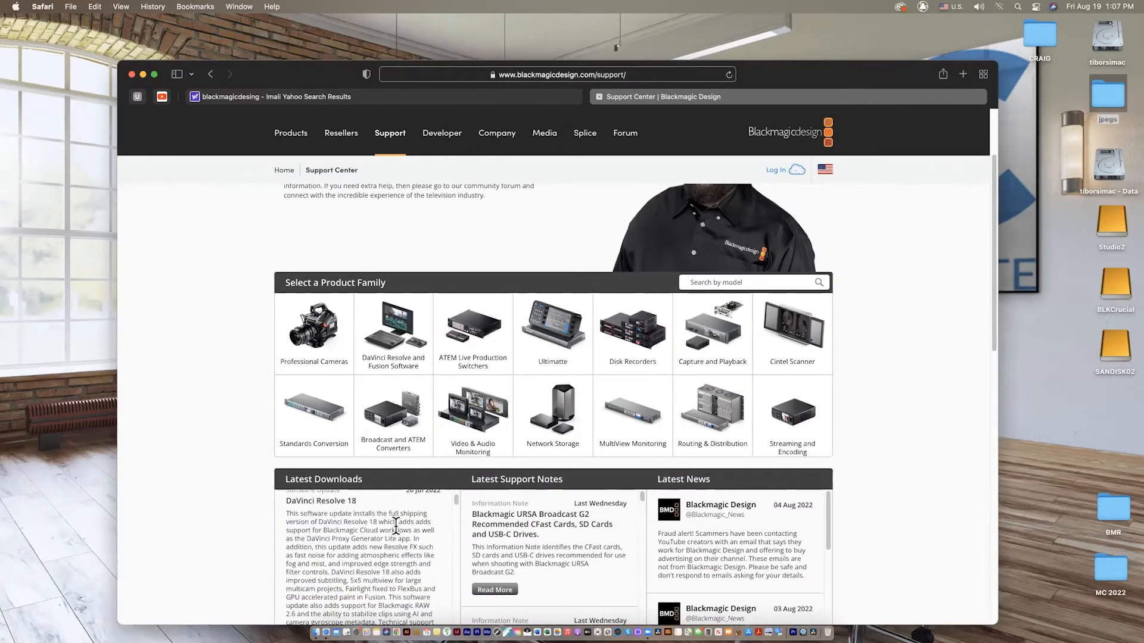
scroll(332, 527, up, 1)
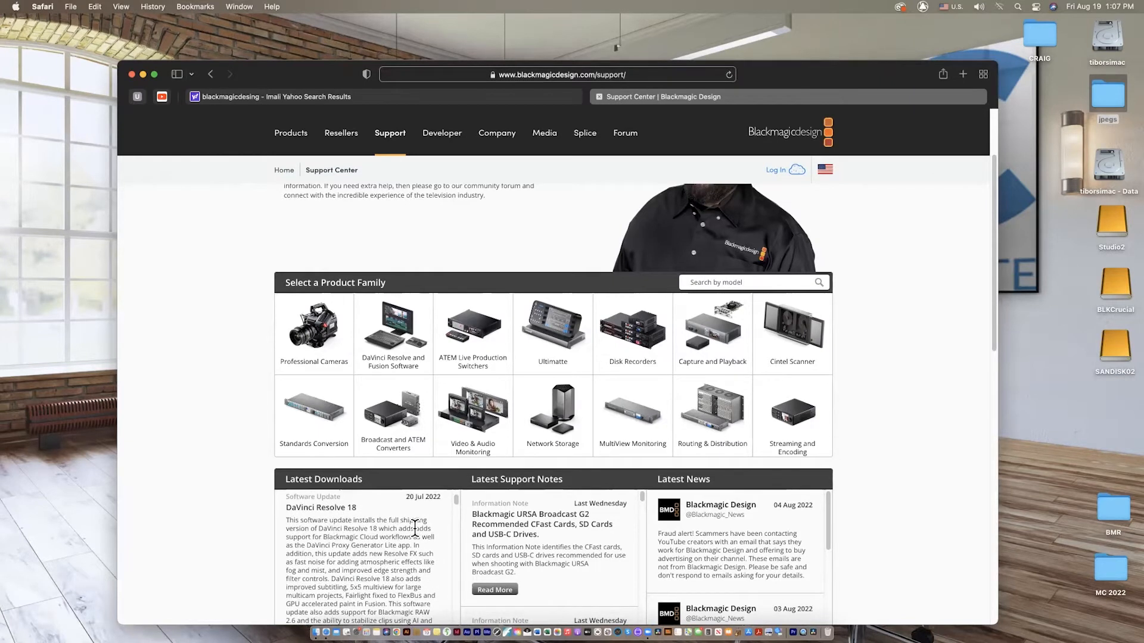
scroll(429, 522, down, 5)
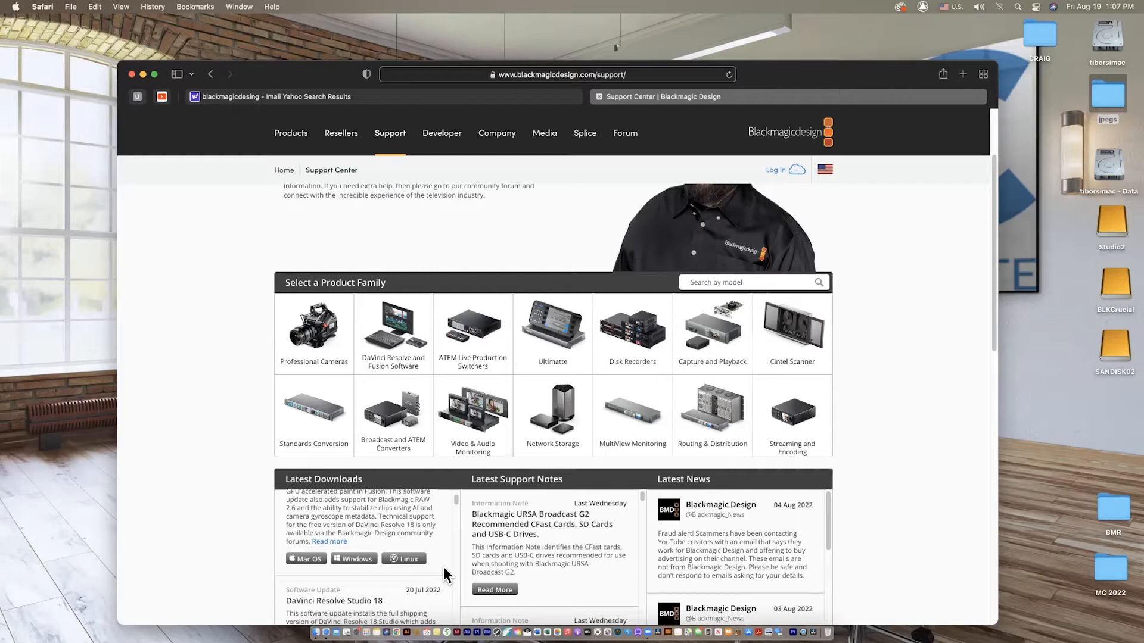
scroll(443, 565, down, 3)
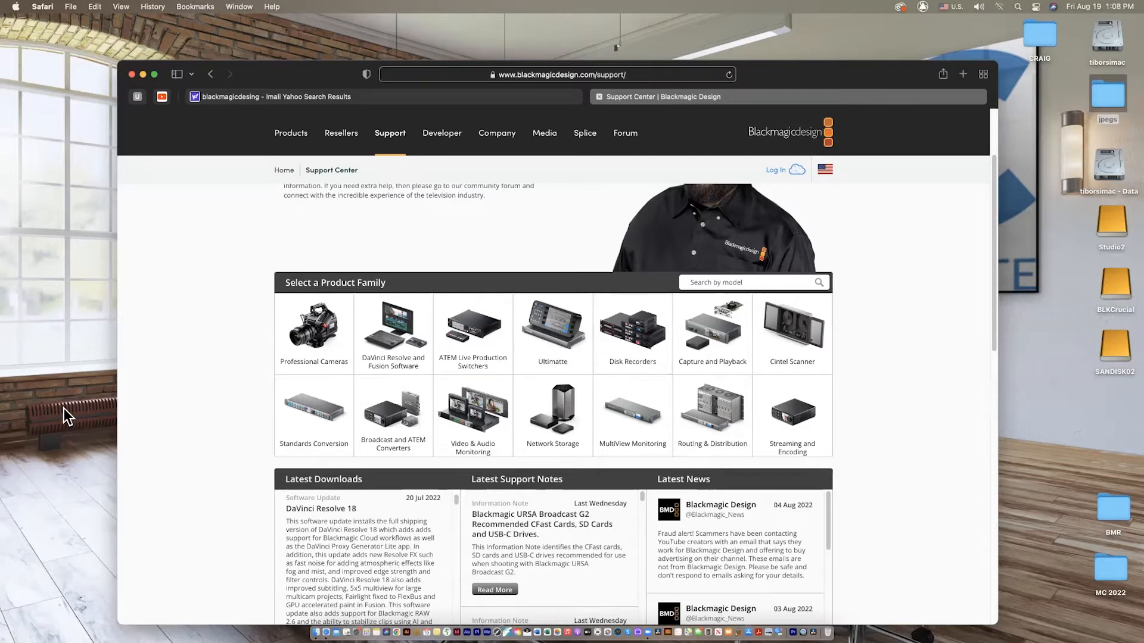
Close the browser window and launch DaVinci Resolve 18.
click(133, 74)
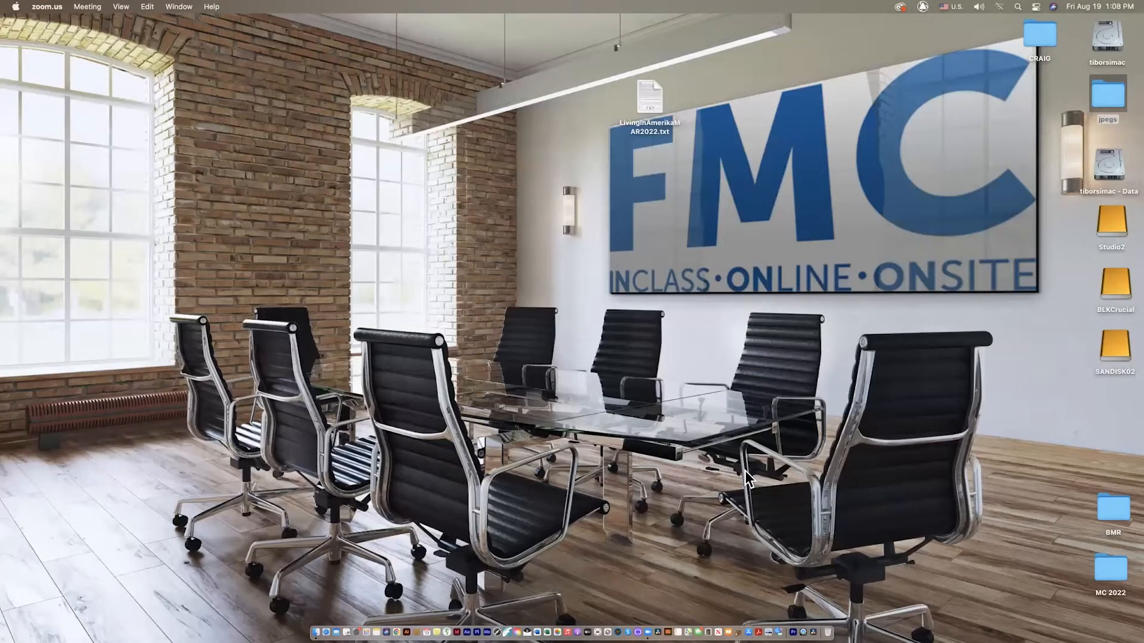
click(668, 632)
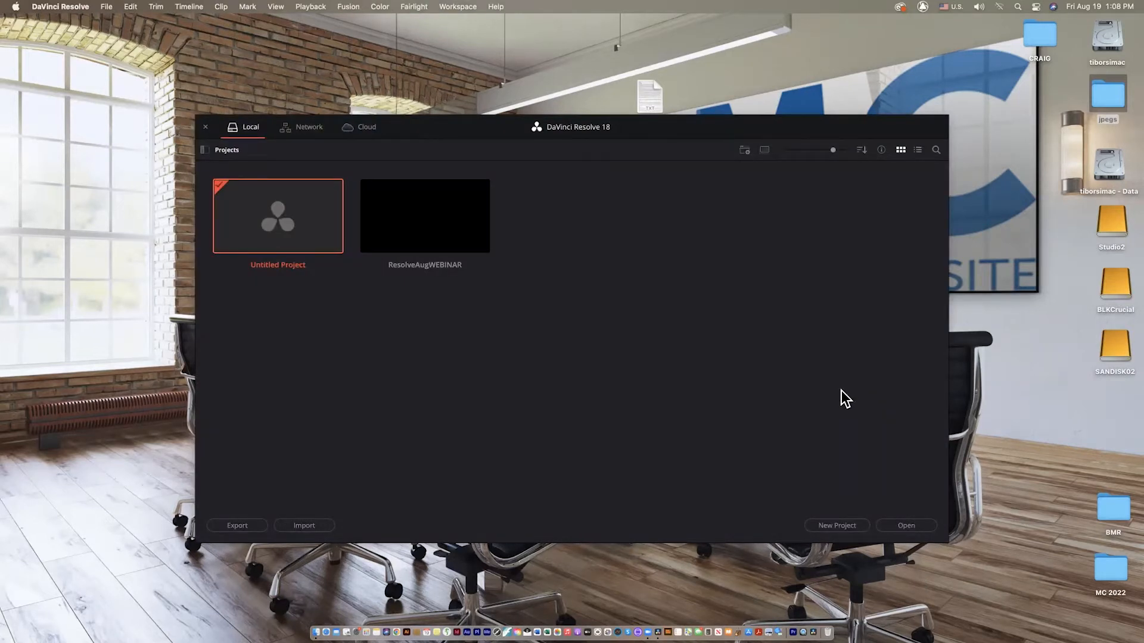
Review the timeline resolution and frame rate choices in the Untitled Project's settings, leaving without saving.
right_click(280, 222)
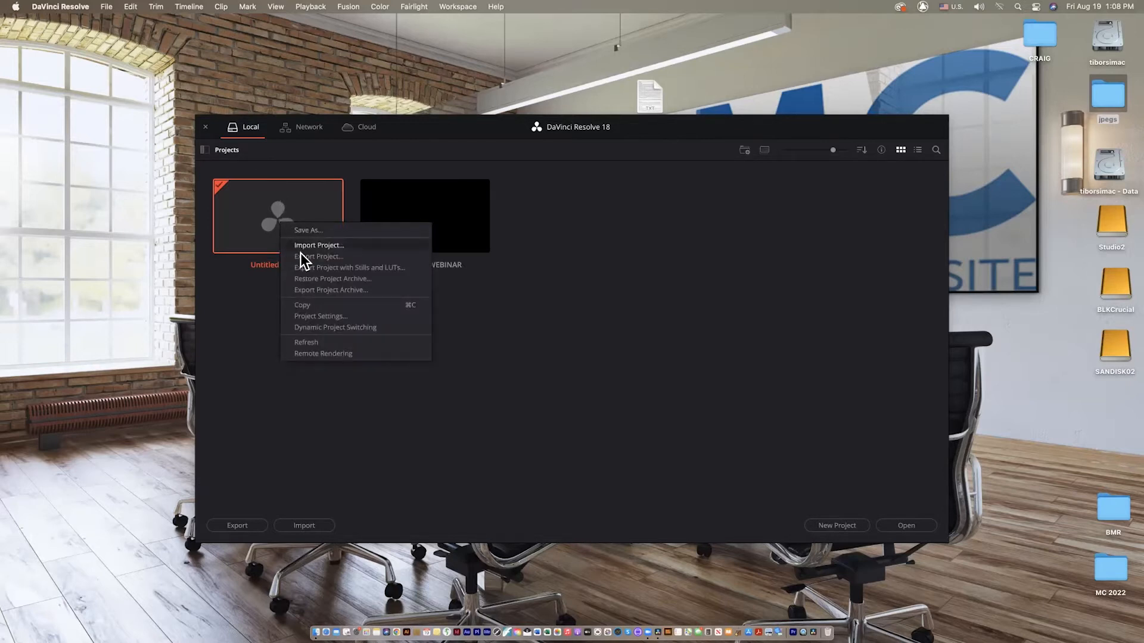
click(316, 316)
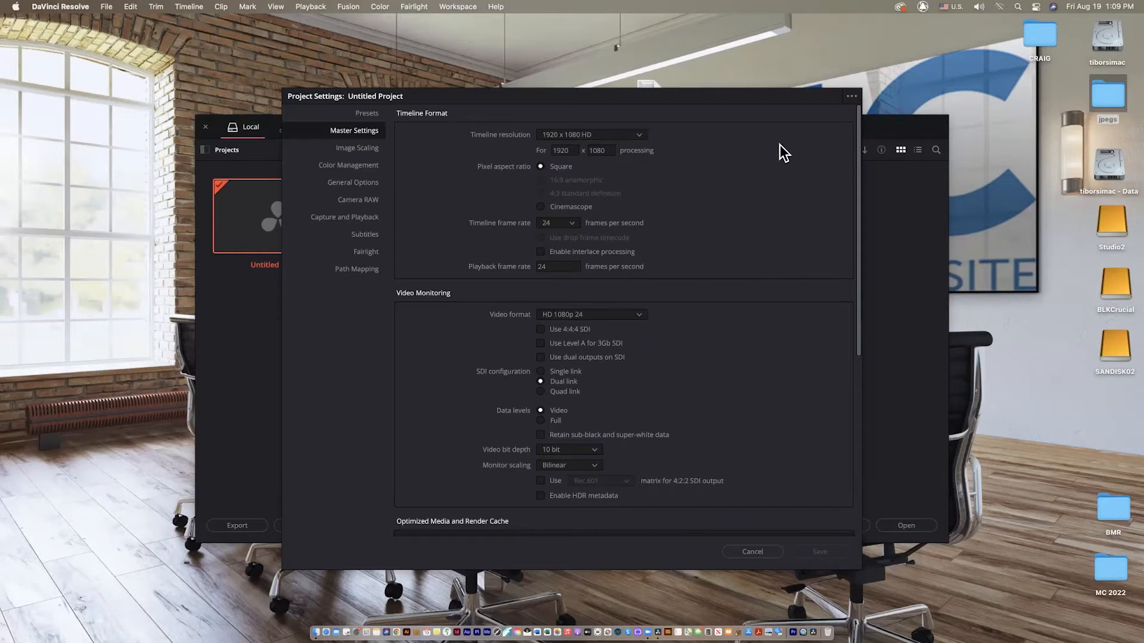
click(638, 134)
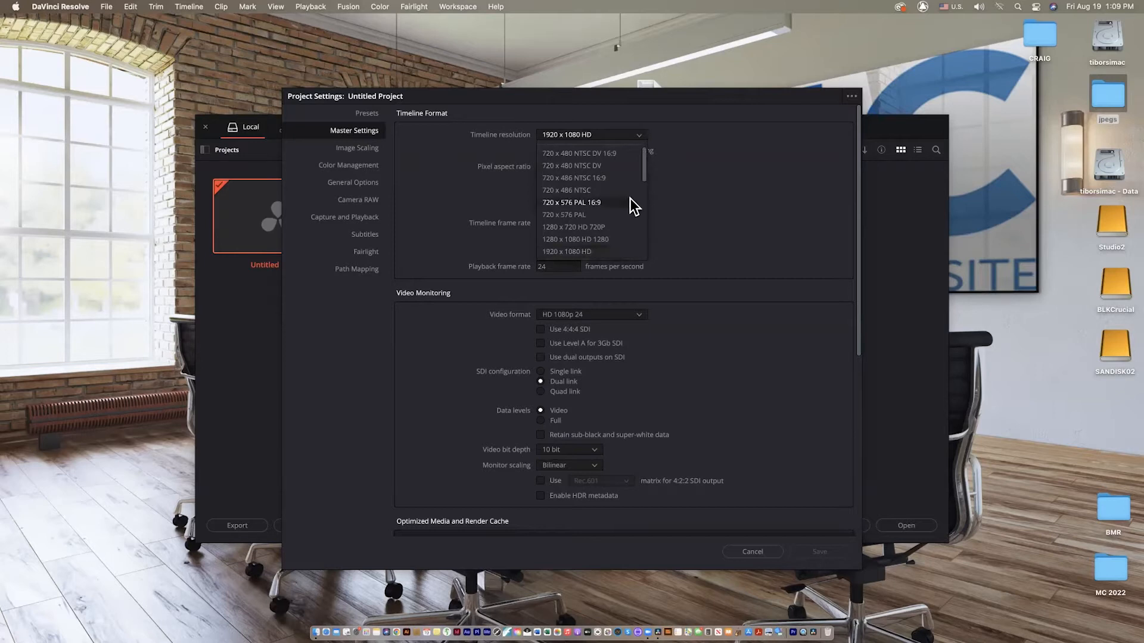
drag(644, 178, 637, 248)
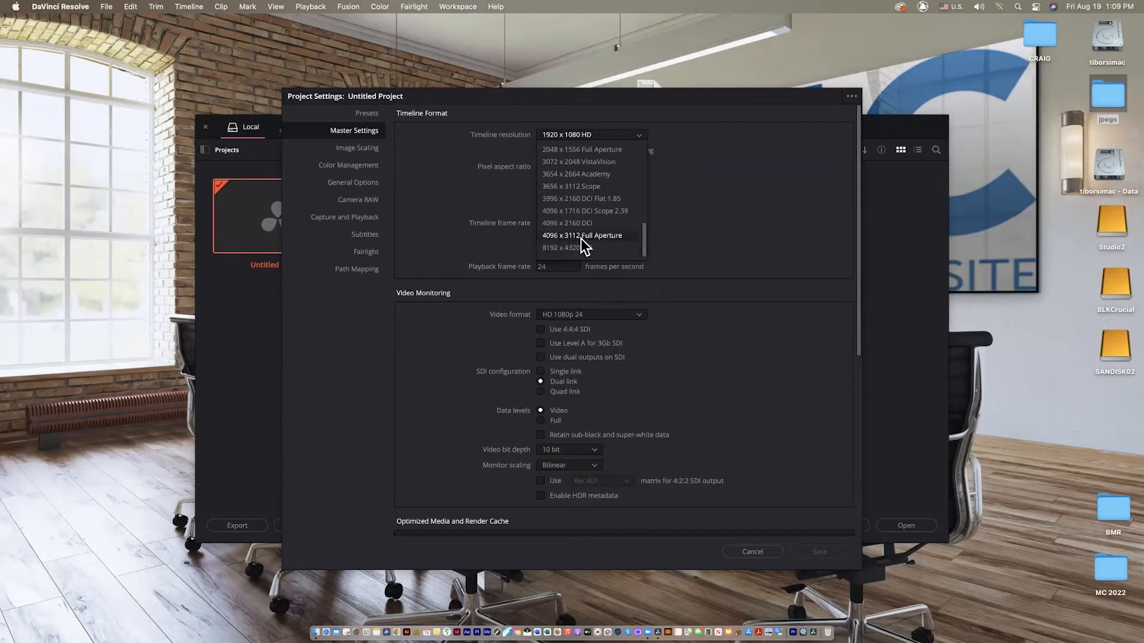
click(673, 232)
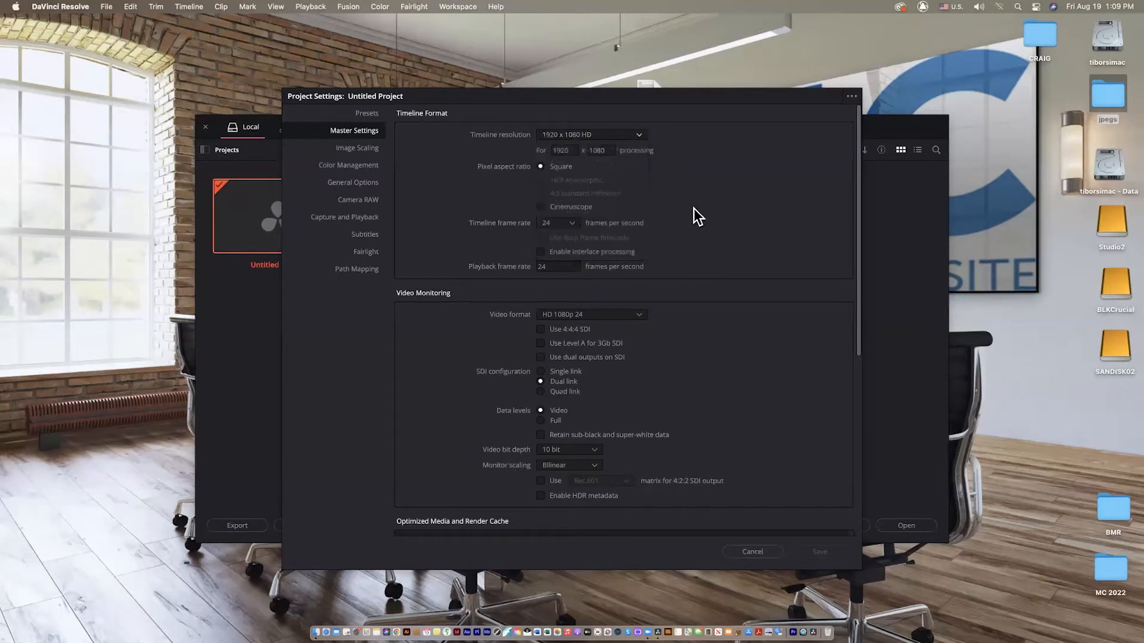
click(573, 225)
click(727, 233)
click(759, 553)
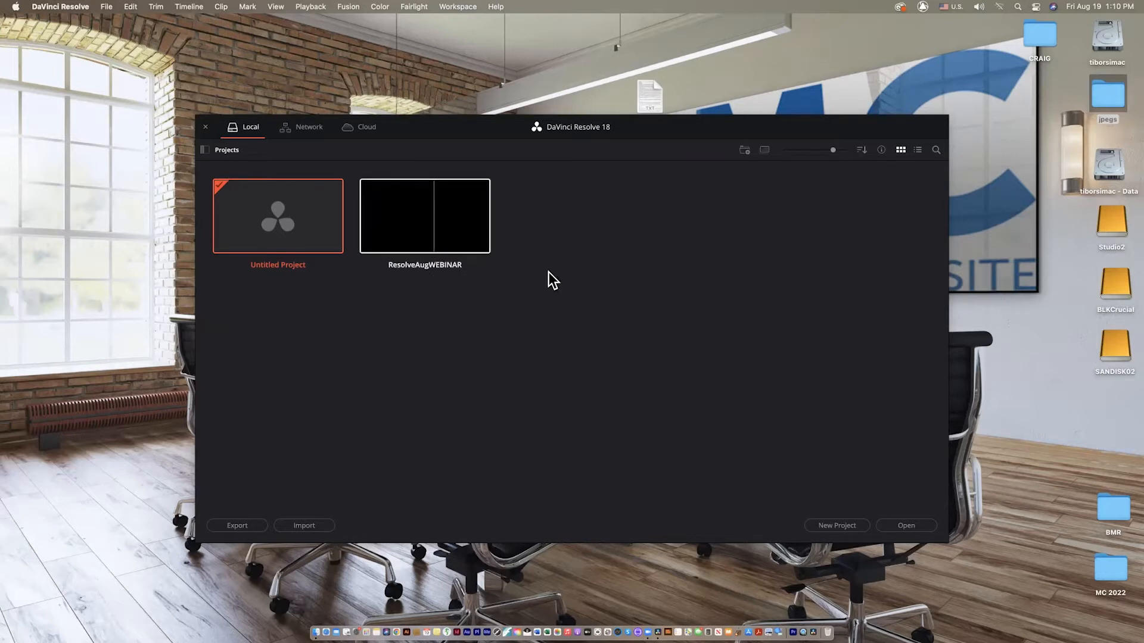
Try to import the ResolveAugWEBINAR.drp project file into the local project library.
right_click(426, 338)
click(486, 377)
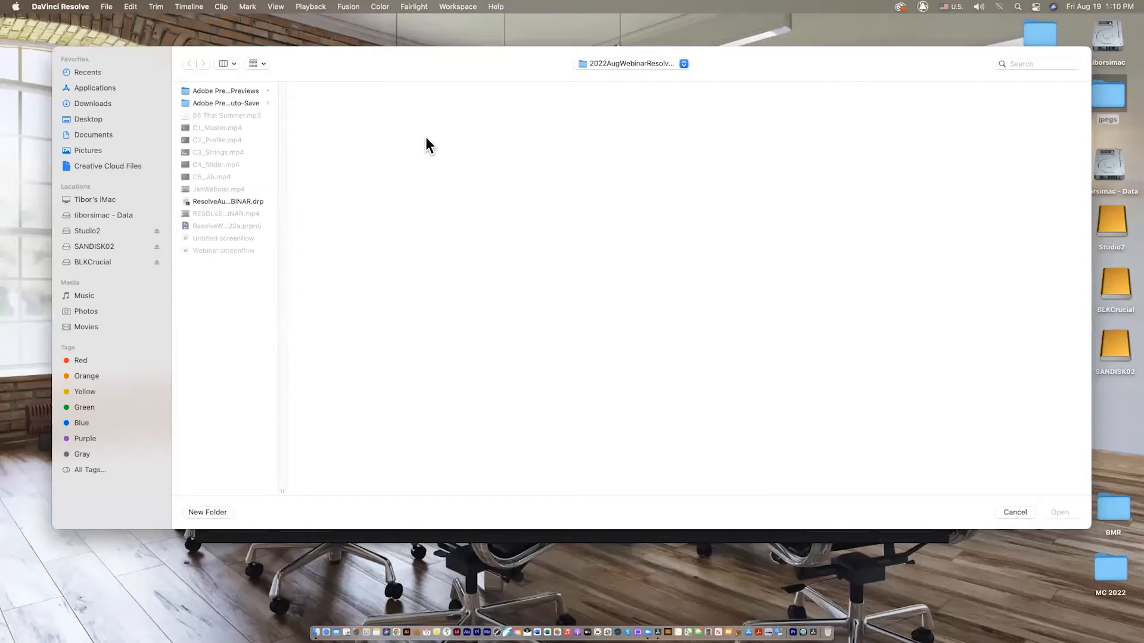
click(219, 202)
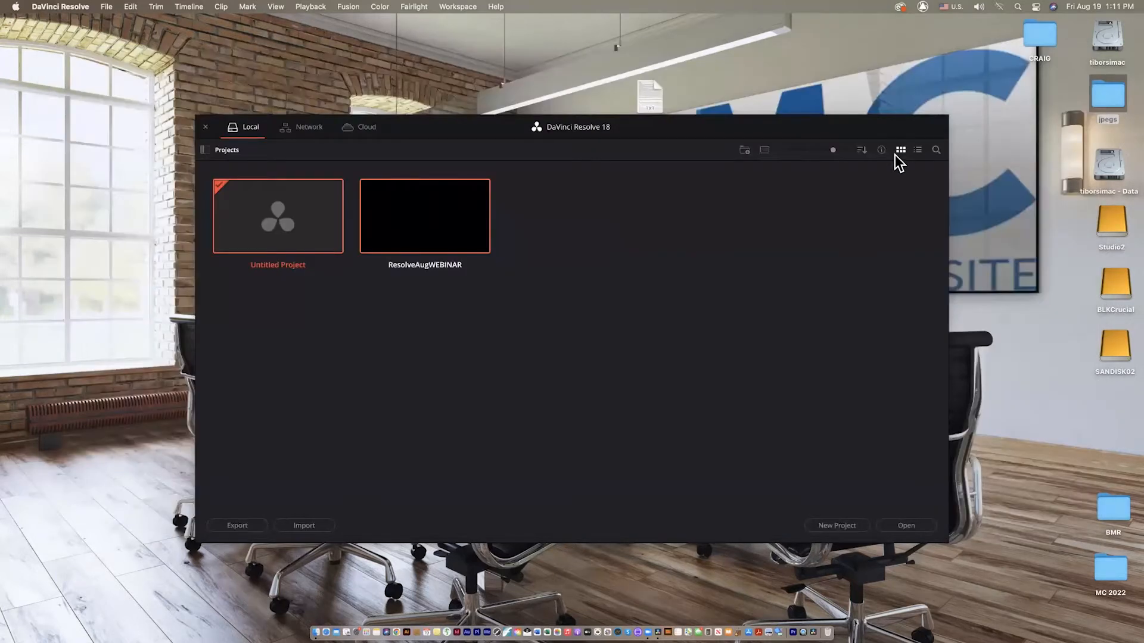
Check the project details in list view, and open the ResolveAugWEBINAR project from the thumbnail view.
click(916, 150)
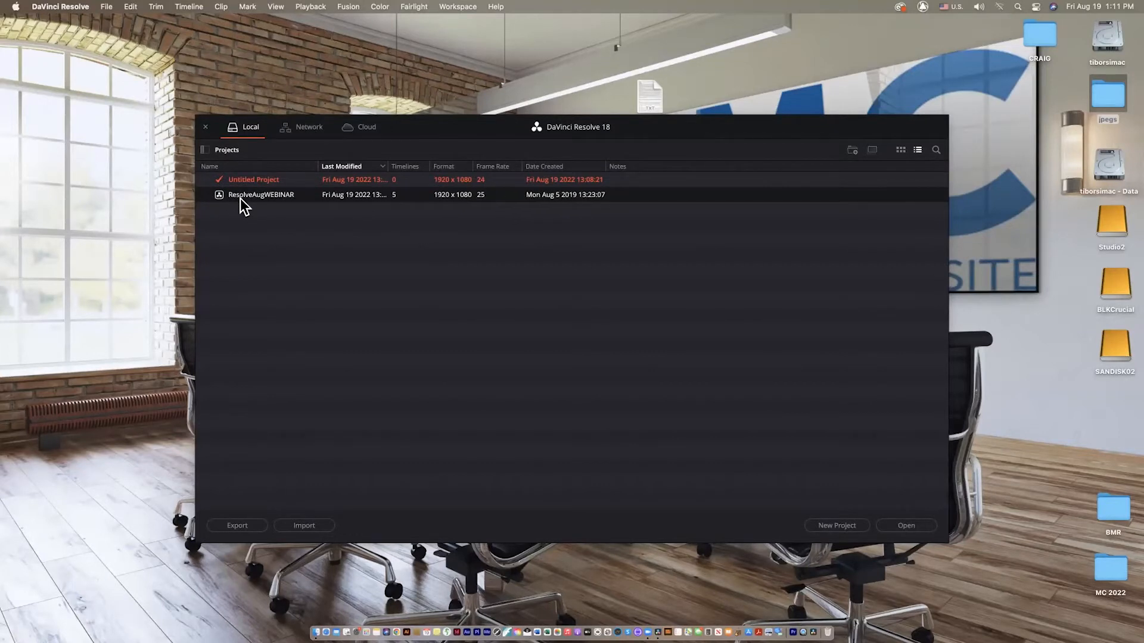
click(900, 149)
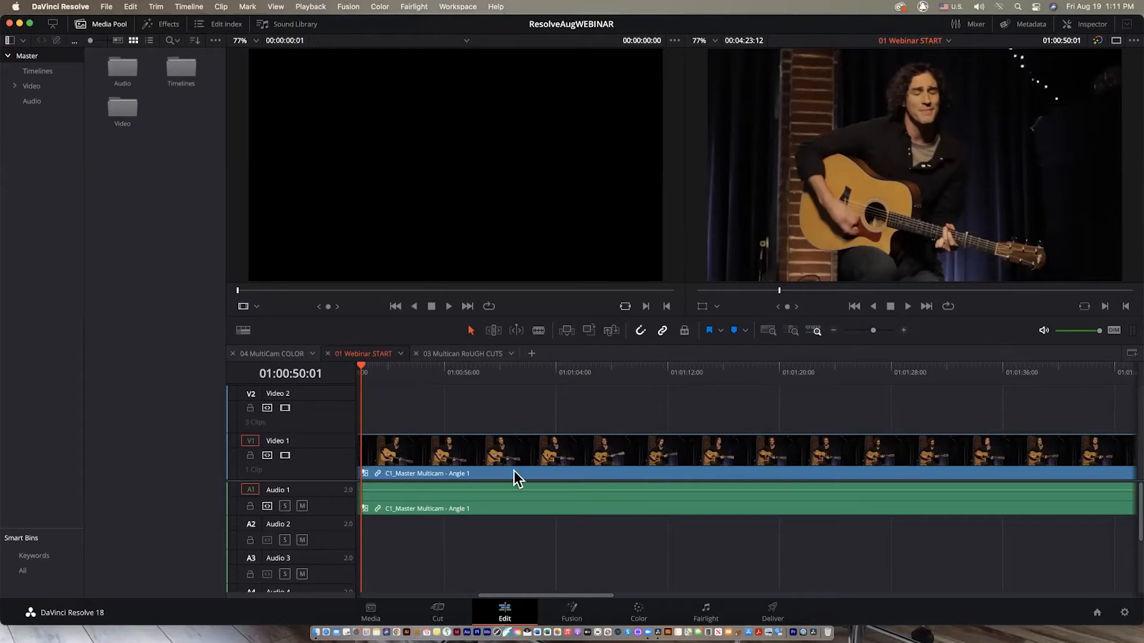
Look through the project's Media, Cut, Edit, Color, Fairlight and Deliver pages.
click(371, 613)
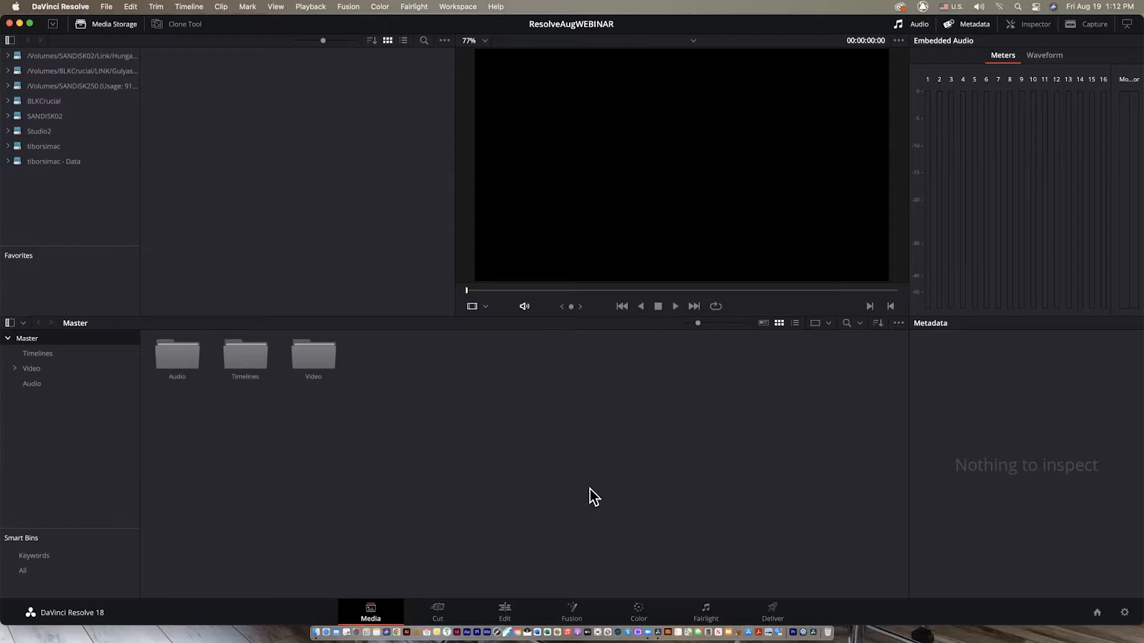
click(431, 608)
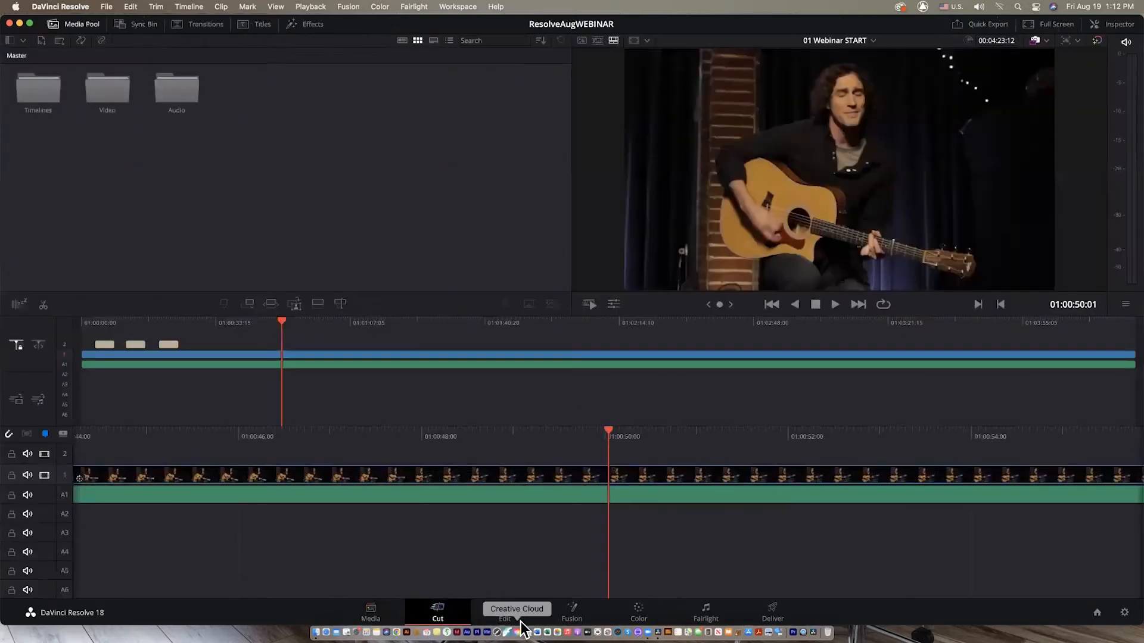
click(507, 610)
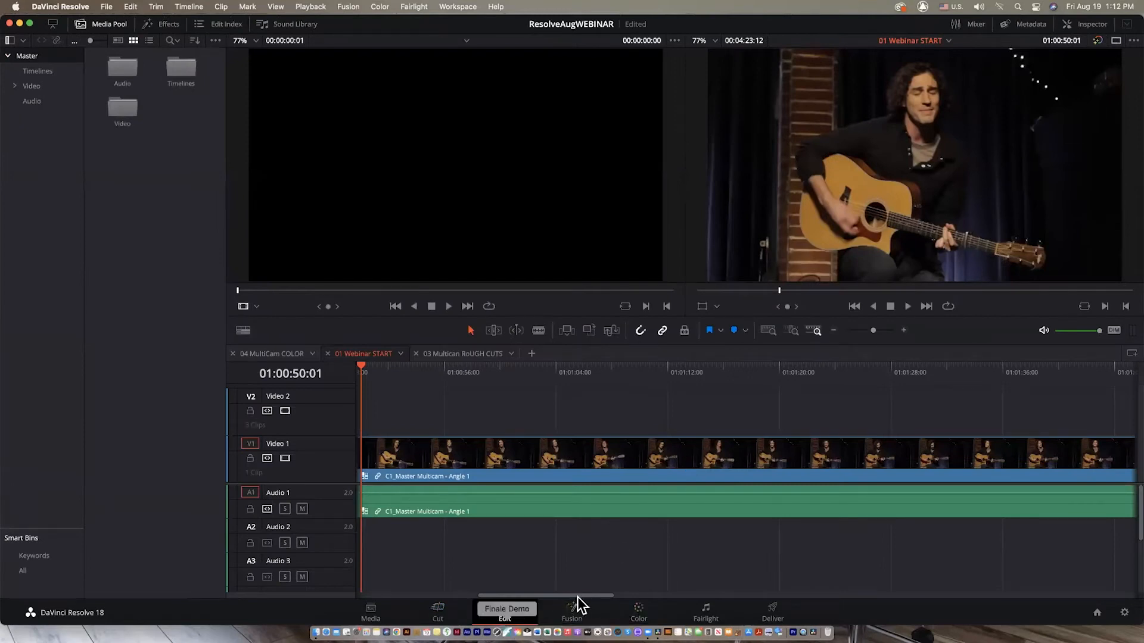
click(639, 613)
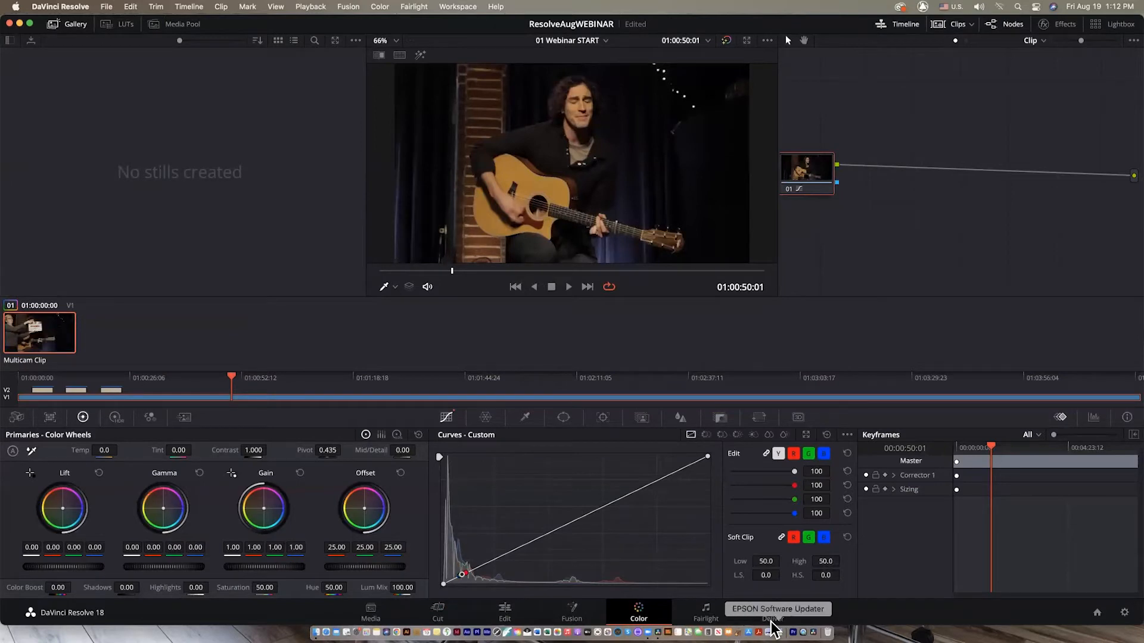
click(705, 616)
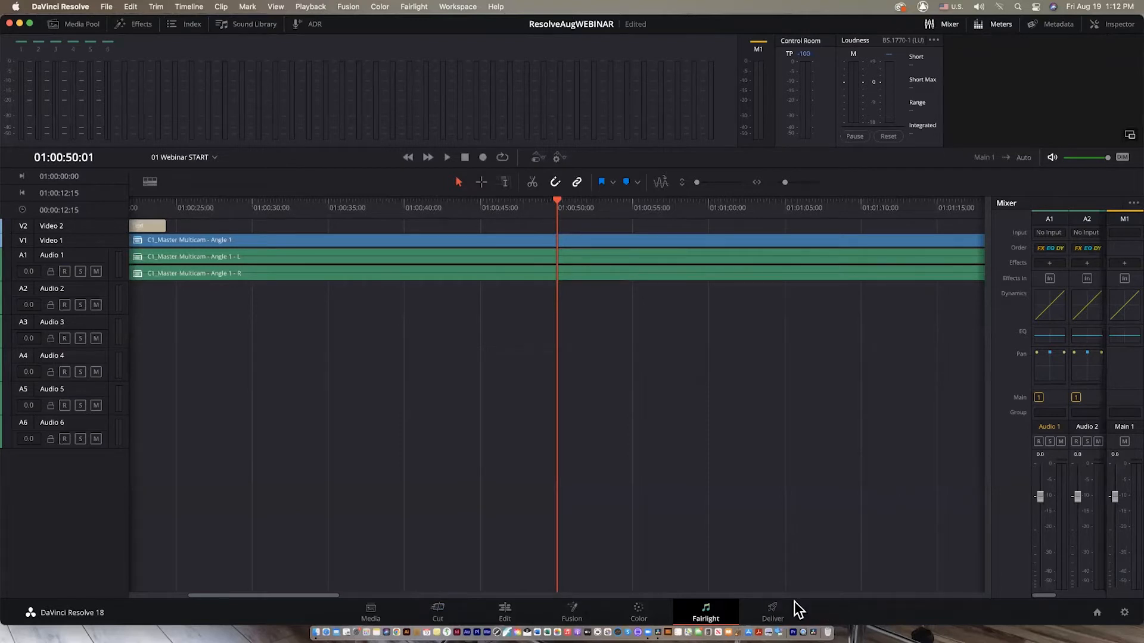
click(773, 613)
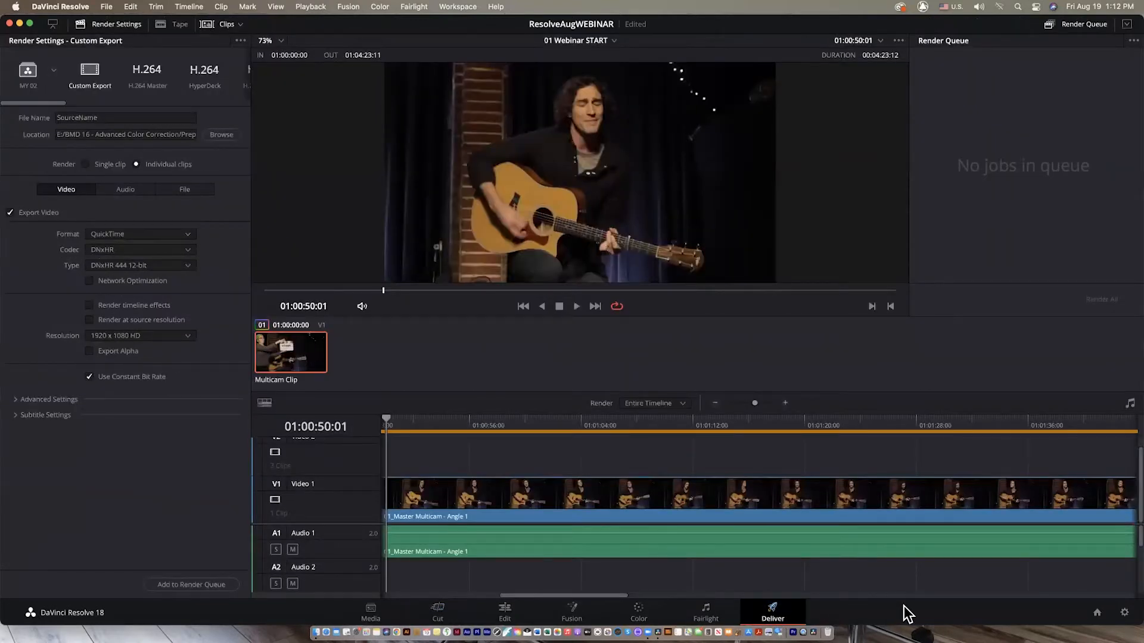
Return to the Edit page and show the contents of the Timelines bin as a list.
click(504, 614)
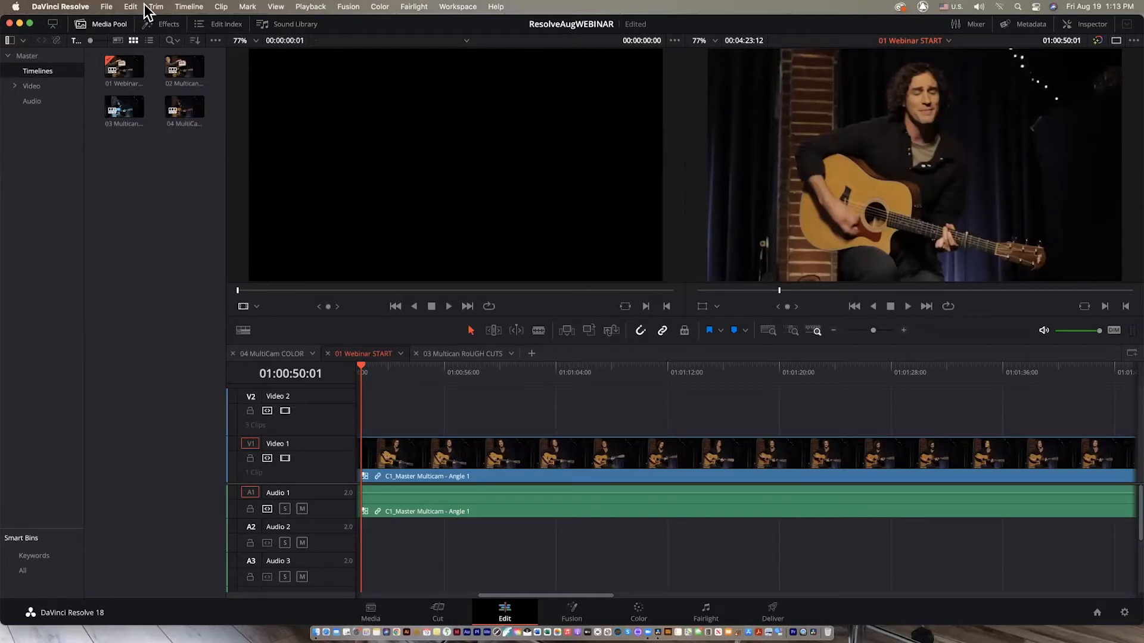
click(149, 40)
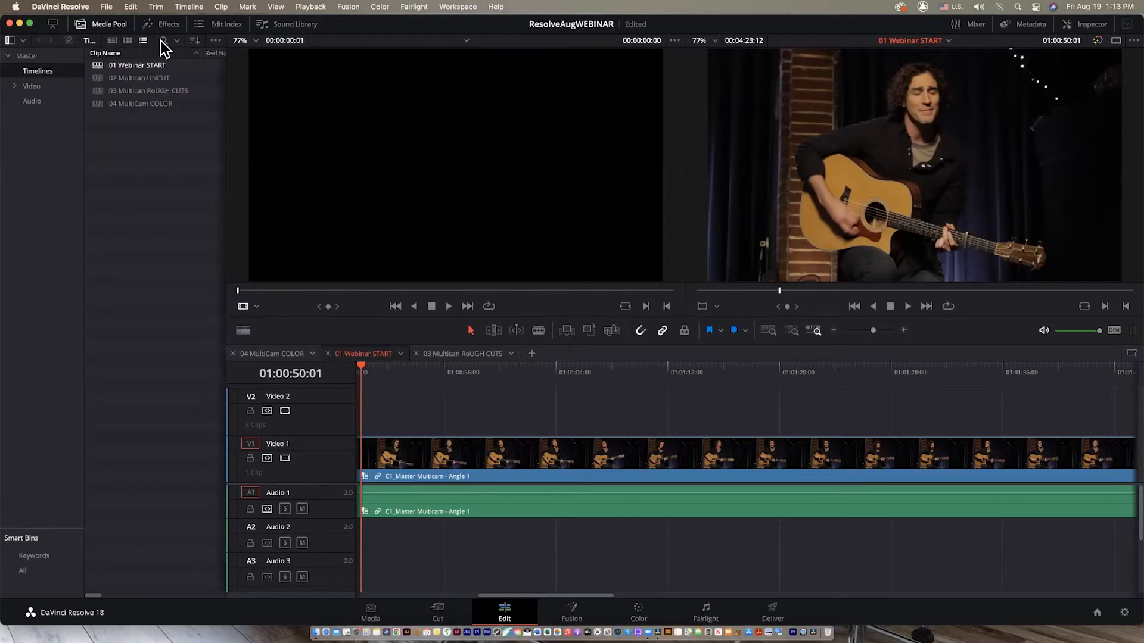
click(131, 42)
click(143, 40)
Close the open timelines 03 Multican RoUGH CUTS, 01 Webinar START and 04 MultiCam COLOR.
click(416, 354)
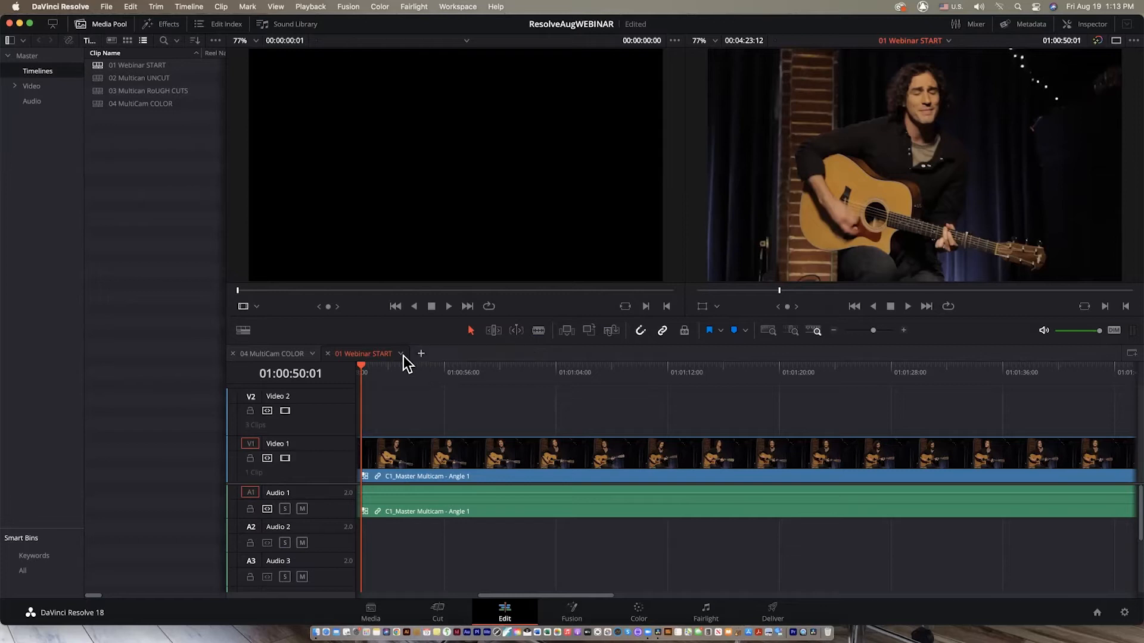
click(328, 355)
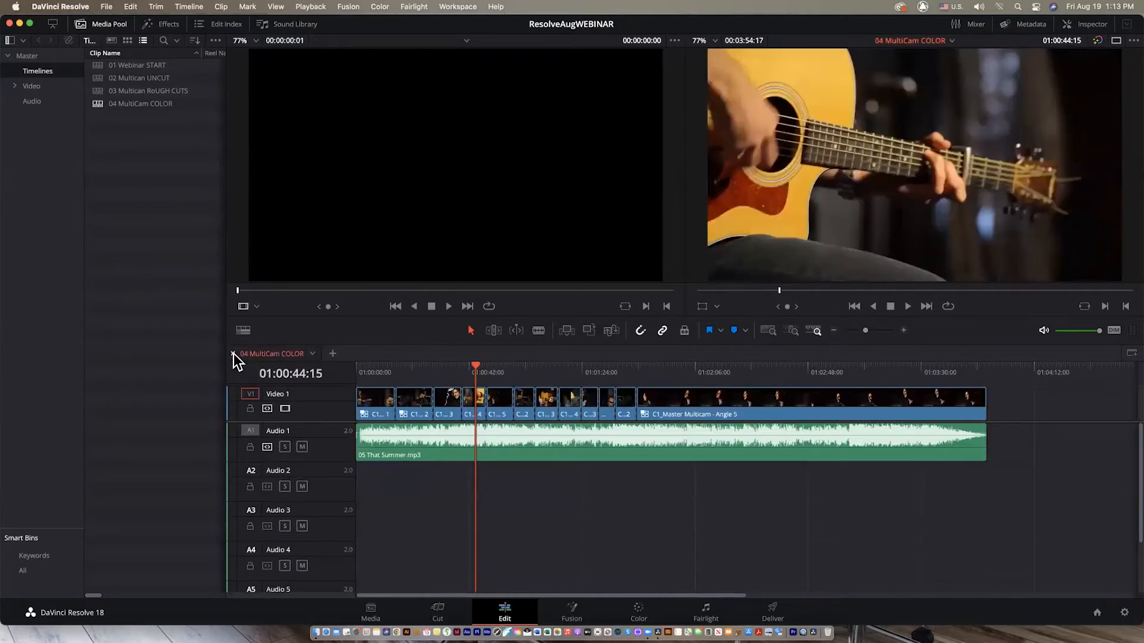
click(233, 354)
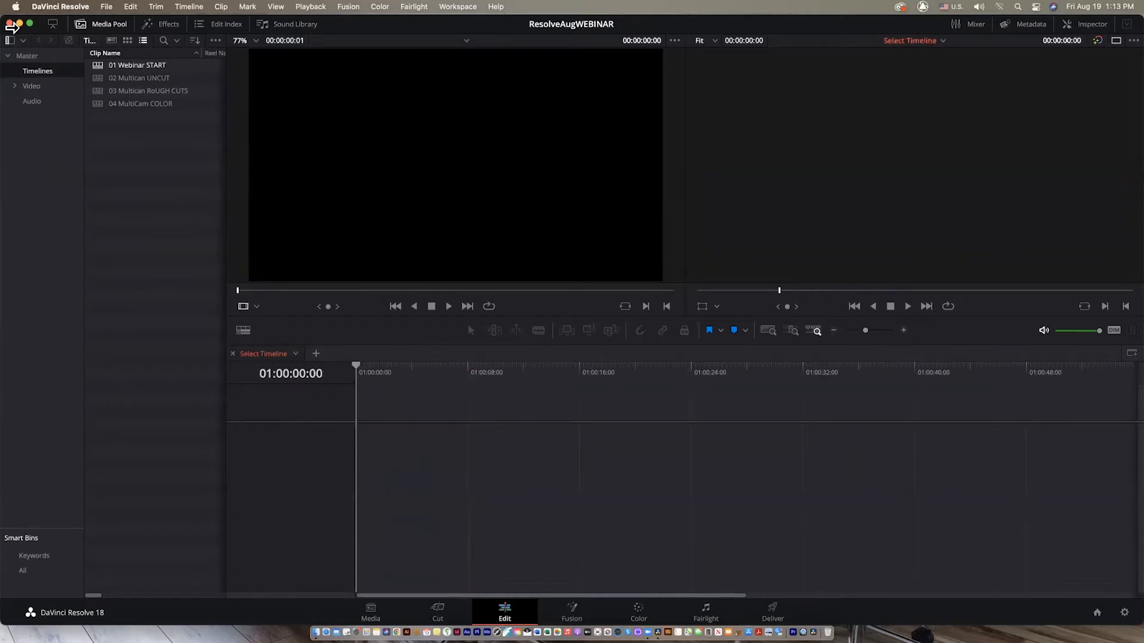
Open the 01 Webinar START timeline and view its opening frame and first two title clips.
double_click(105, 65)
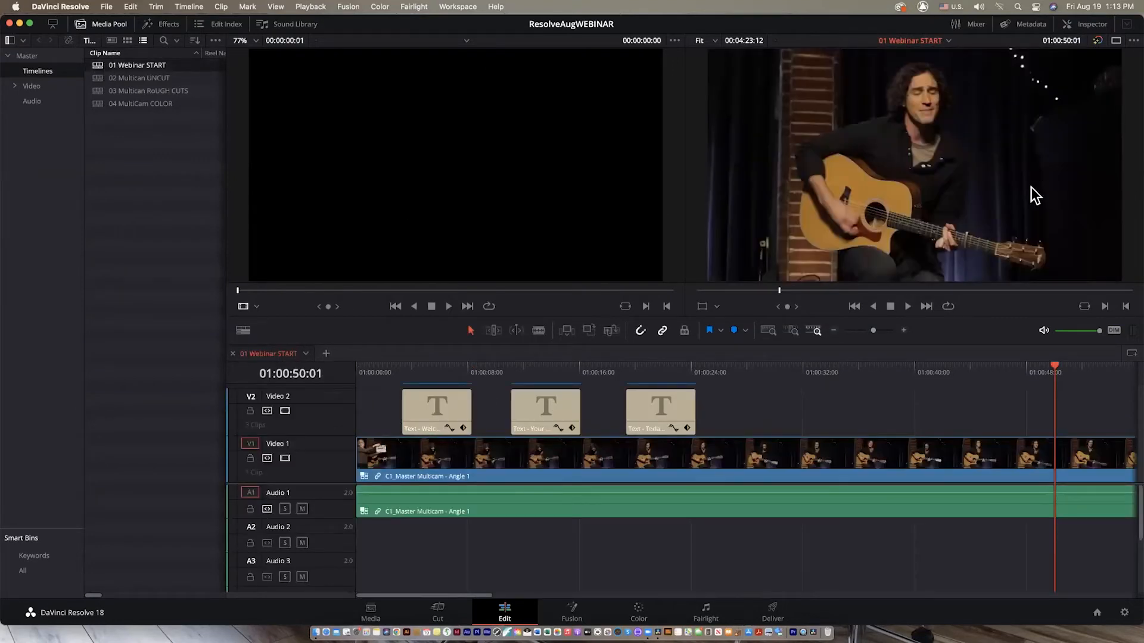
key(Home)
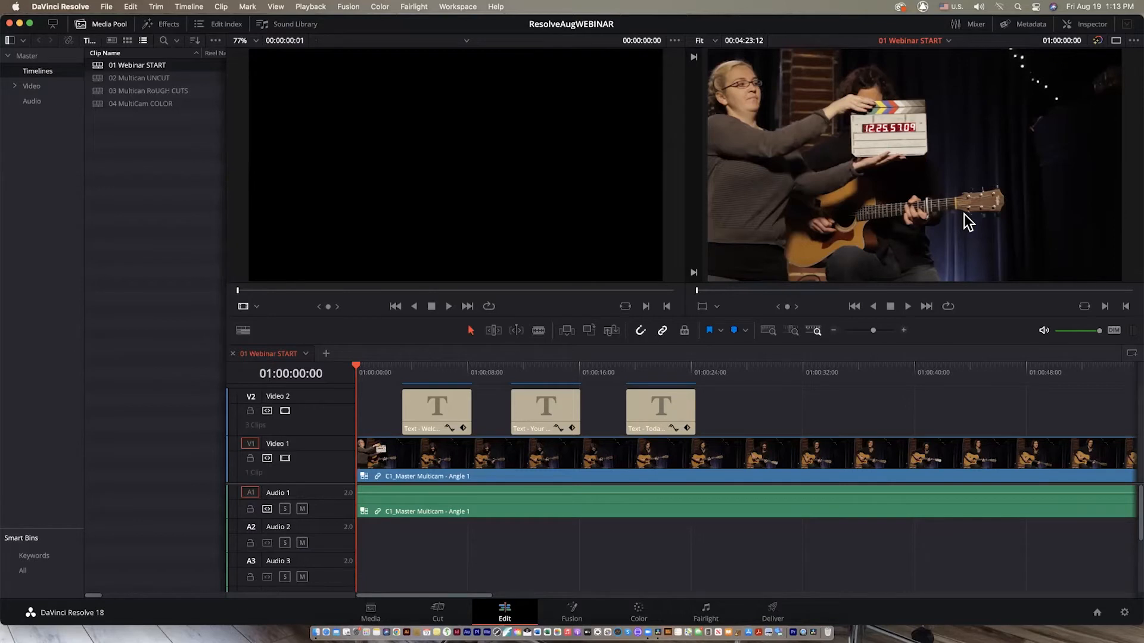
click(412, 364)
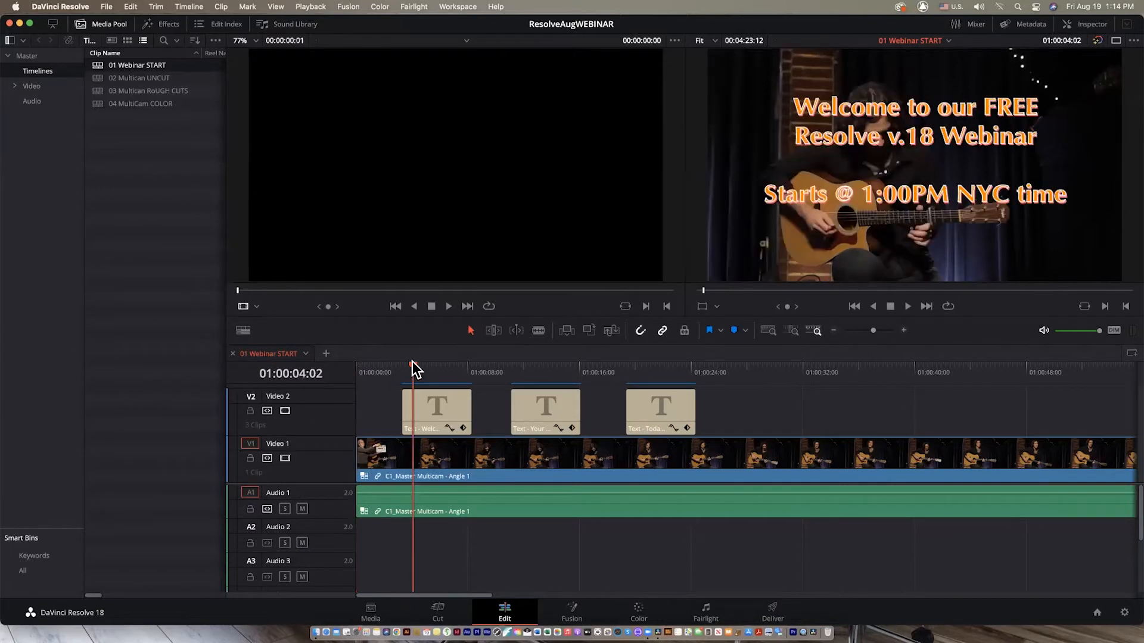
click(524, 365)
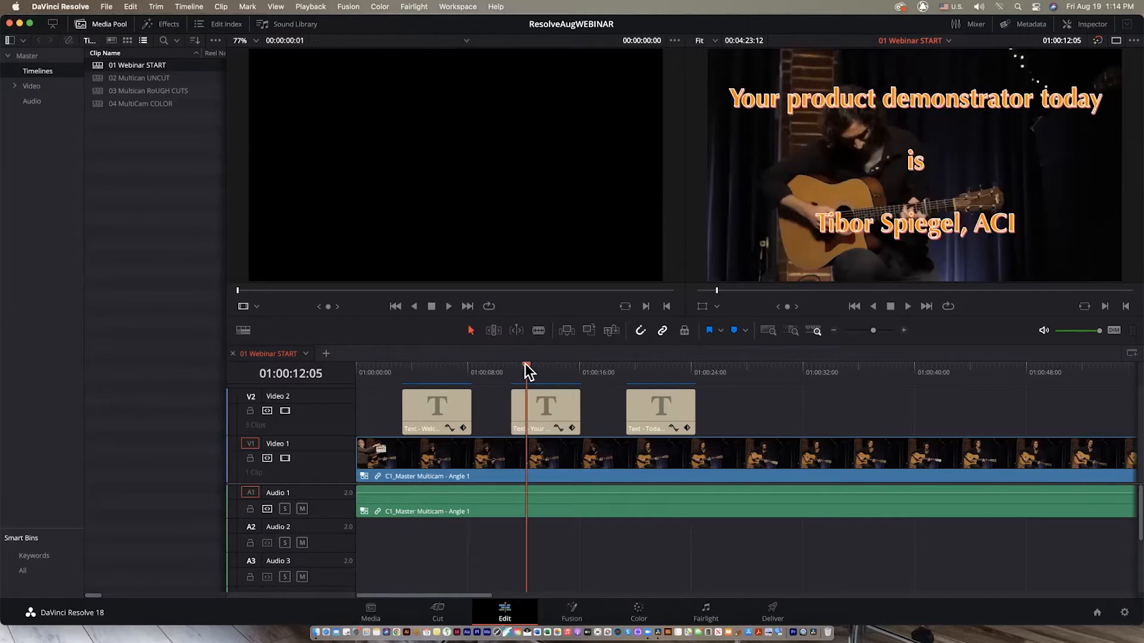
View the third title clip in the 01 Webinar START timeline, return near the start and play the timeline.
click(641, 364)
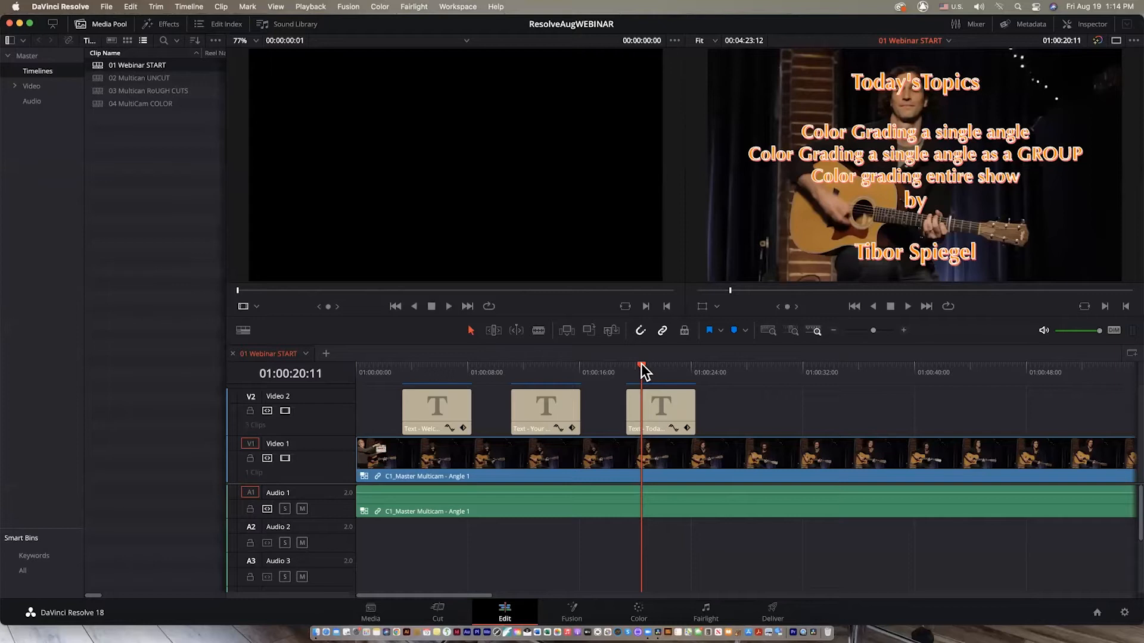
click(390, 368)
drag(388, 370, 388, 370)
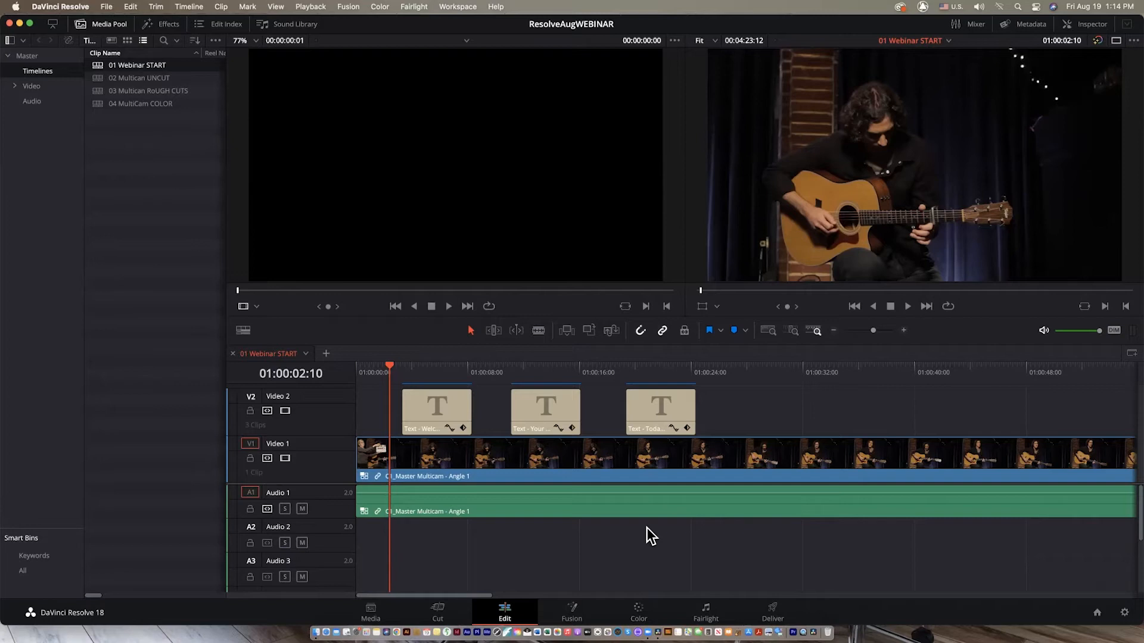
key(space)
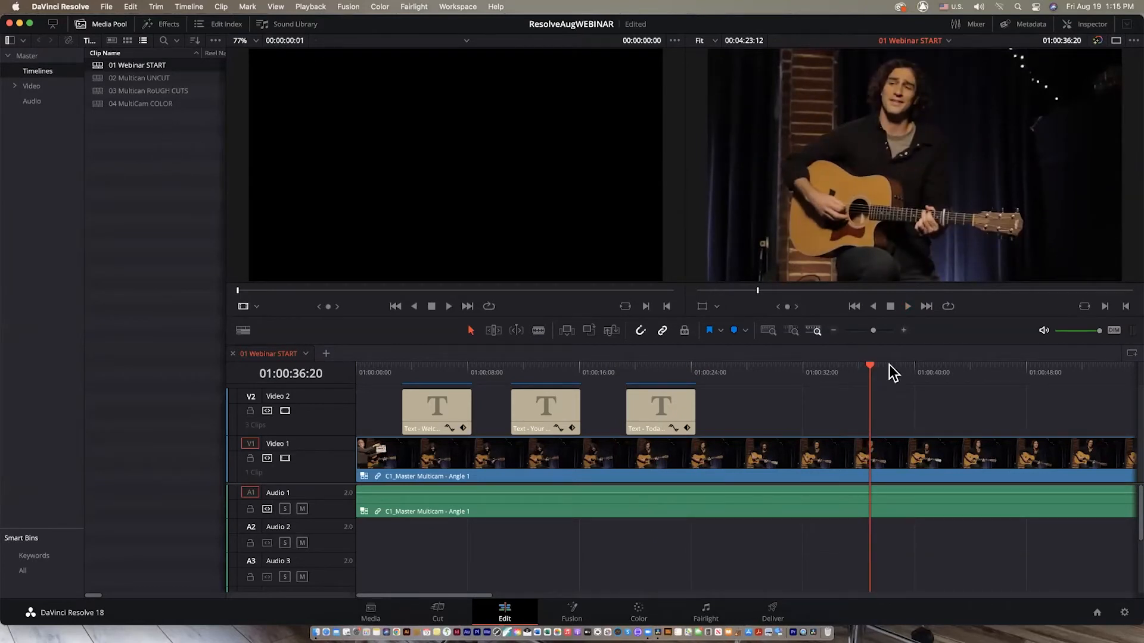
Open the Original Clips bin inside Video and preview C1_Master.mp4 and C2_Profile.mp4 in the source viewer.
click(31, 86)
click(14, 86)
double_click(98, 92)
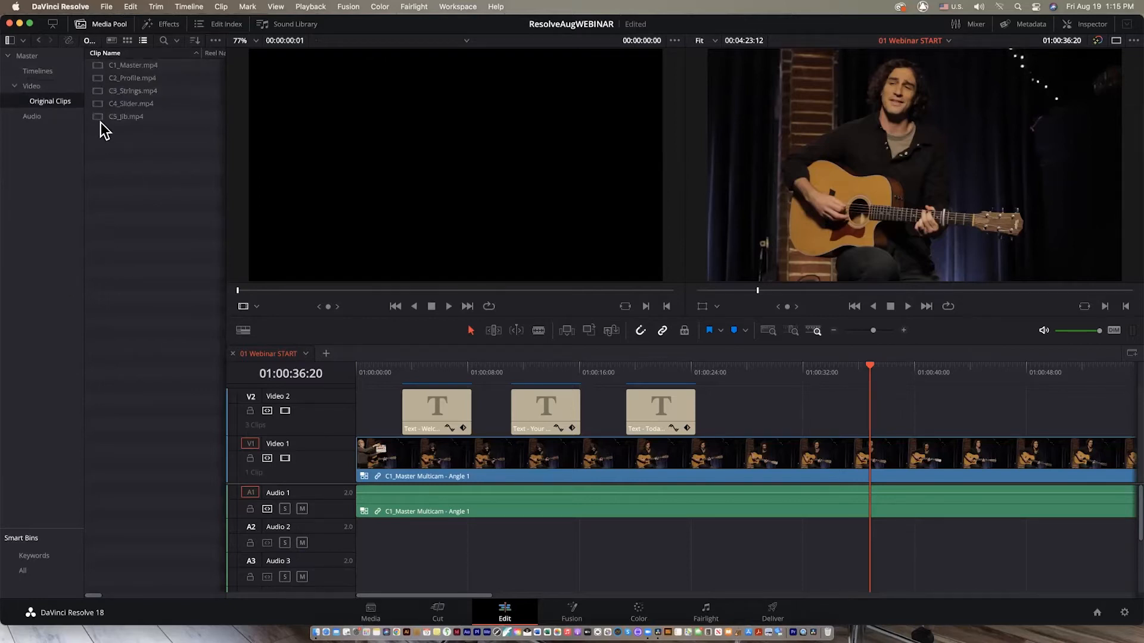
double_click(98, 66)
click(327, 290)
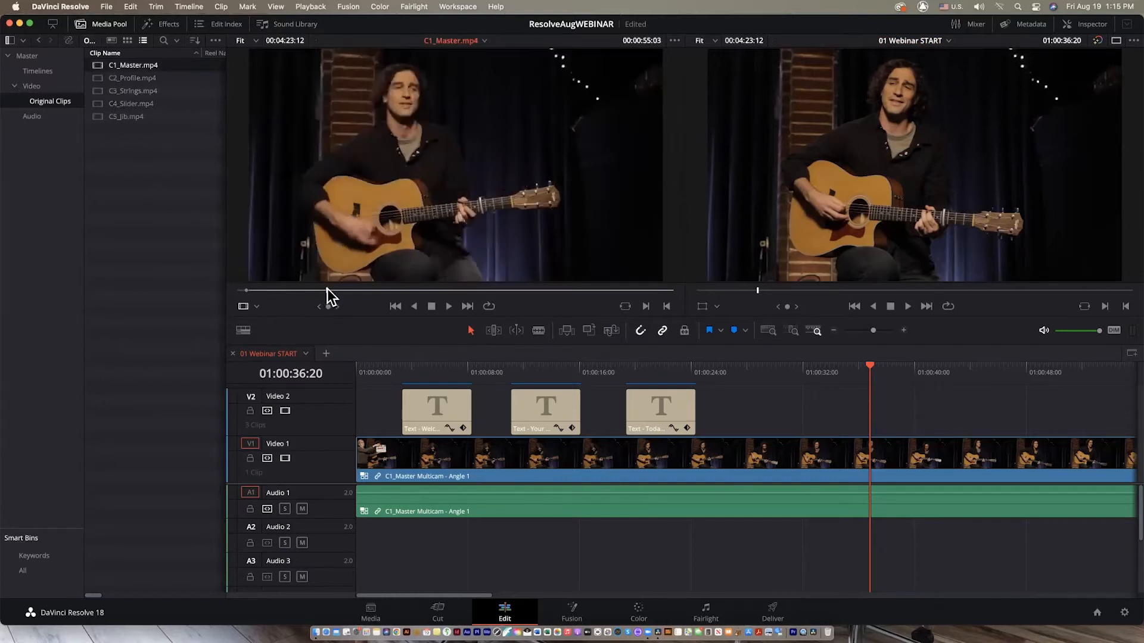
double_click(99, 80)
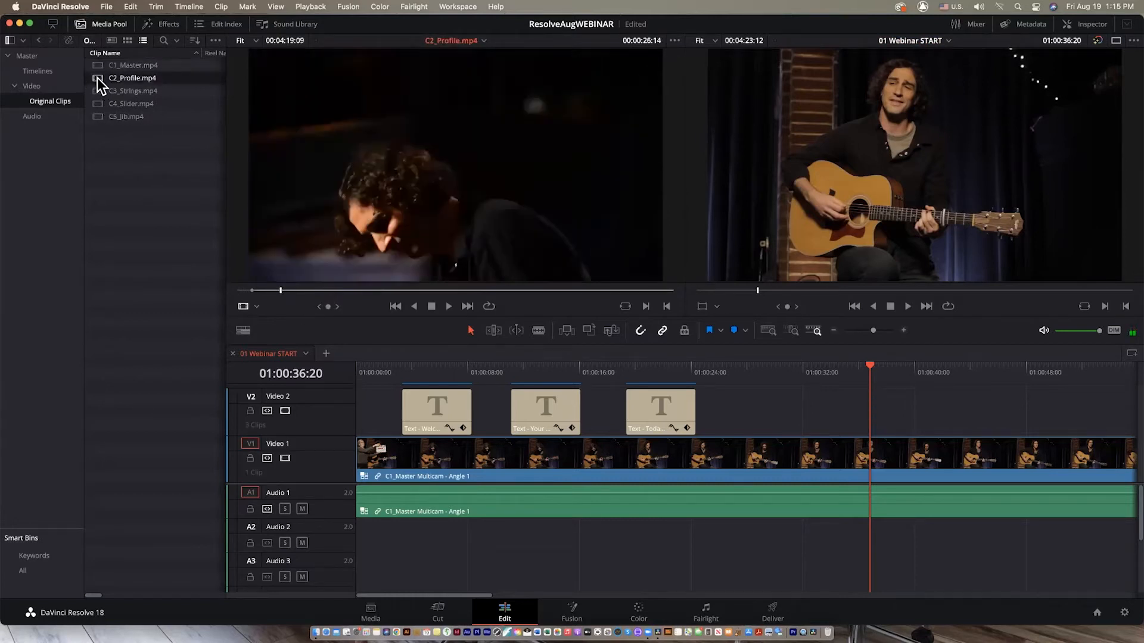
click(320, 290)
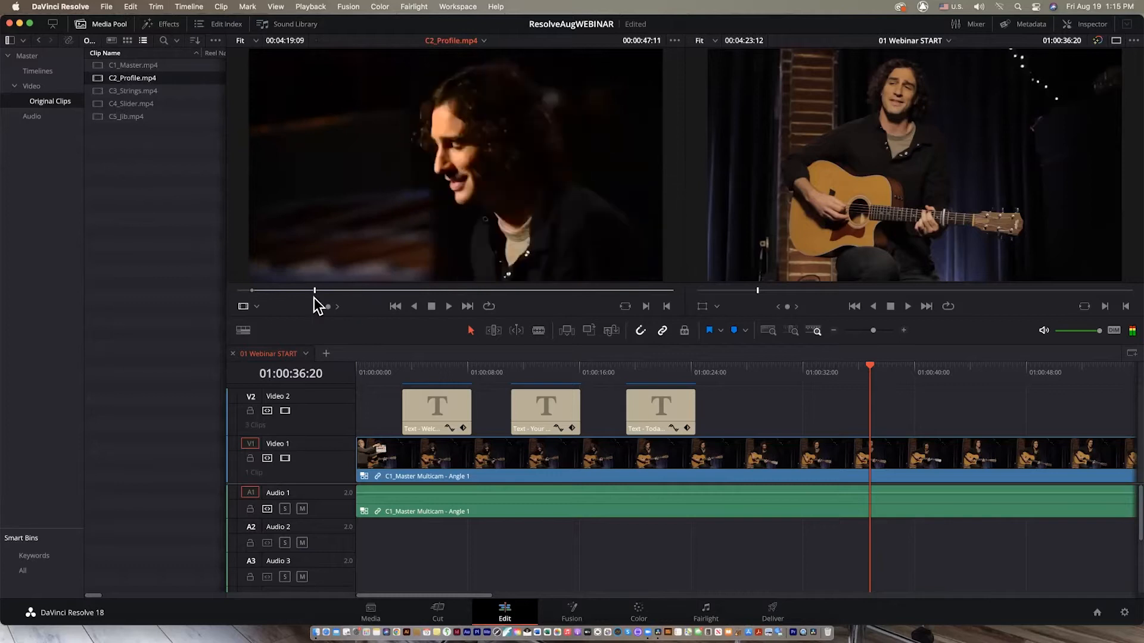
Preview C3_Strings.mp4, C4_Slider.mp4 and C5_Jib.mp4 in the source viewer, viewing a later moment of each.
double_click(110, 91)
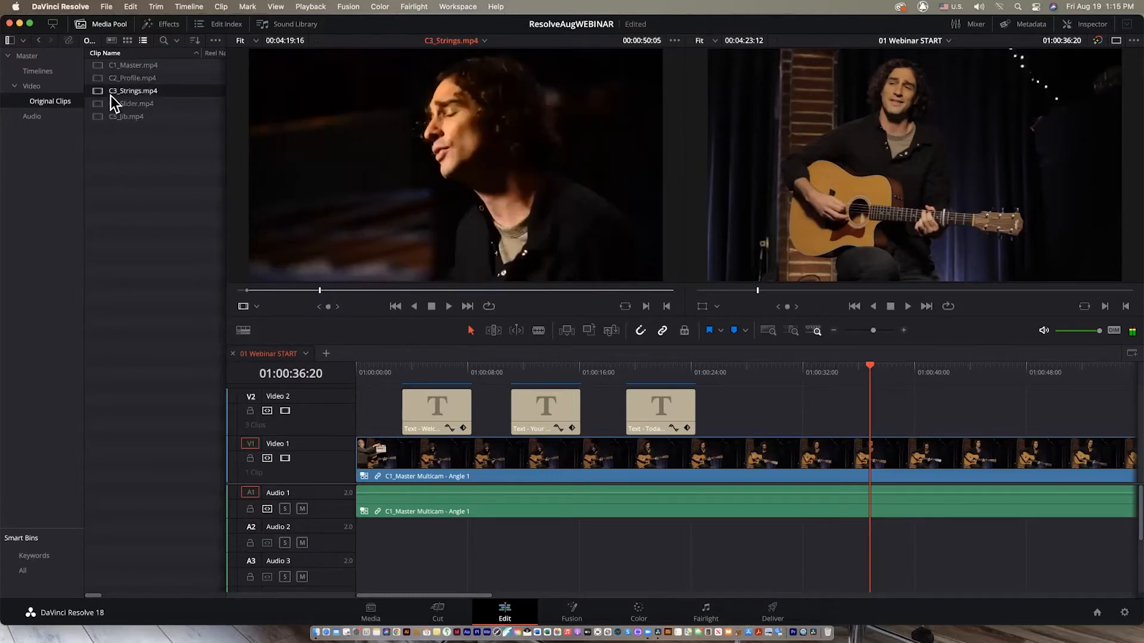
drag(299, 290, 333, 291)
double_click(102, 104)
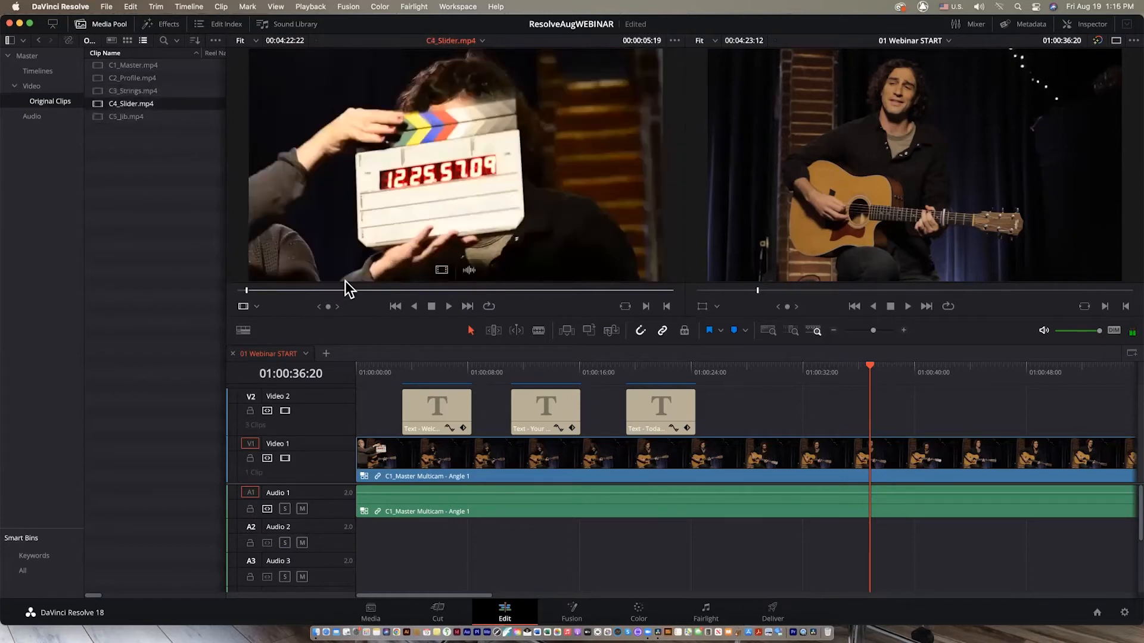
click(390, 291)
drag(389, 297, 383, 304)
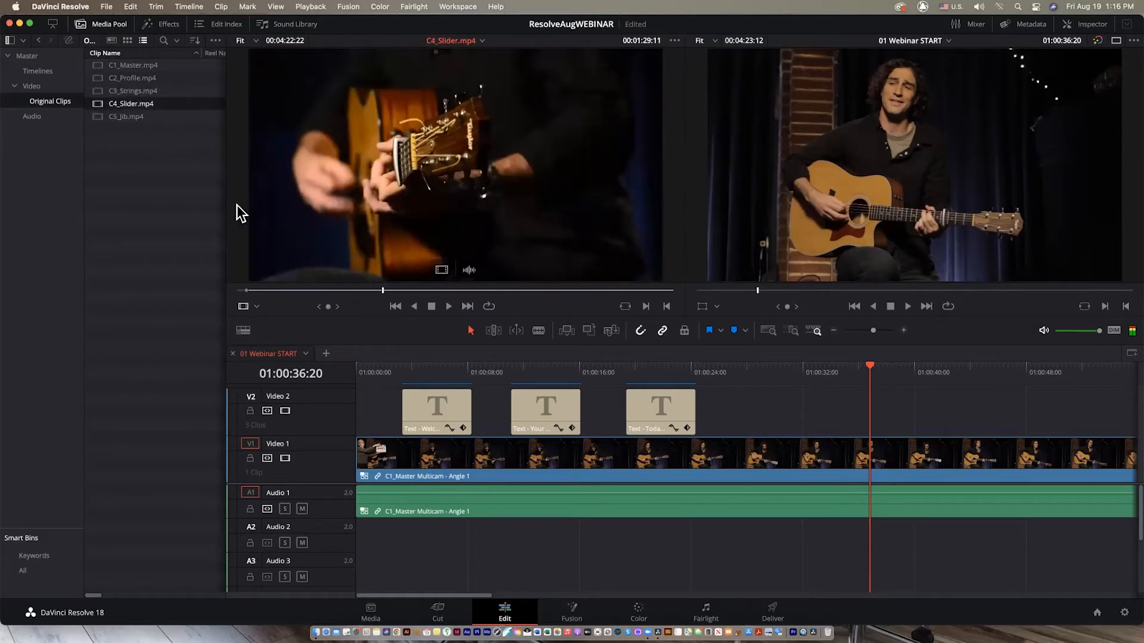
double_click(113, 117)
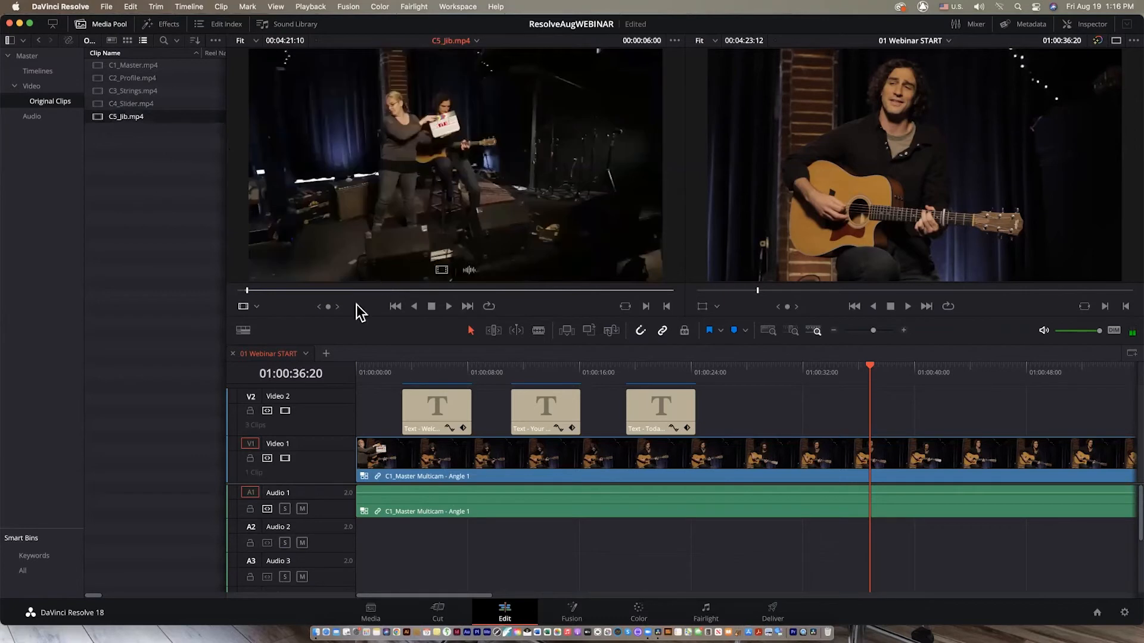
click(330, 293)
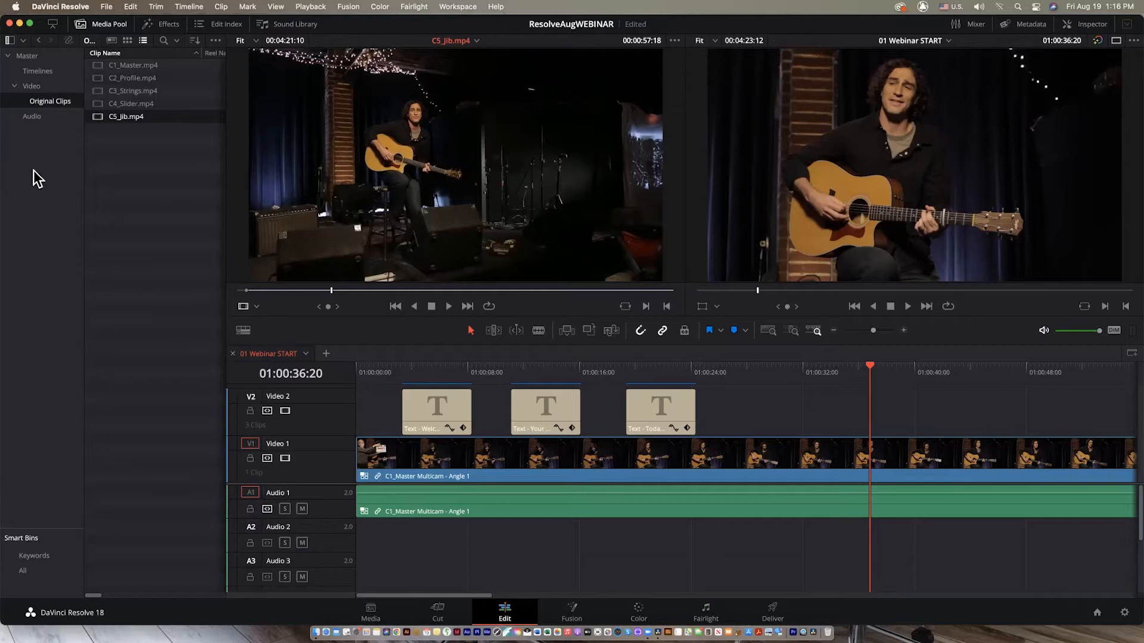
Open the 02 Multican UNCUT timeline from the Timelines bin and scrub through its master shot to about 01:01:36.
click(50, 72)
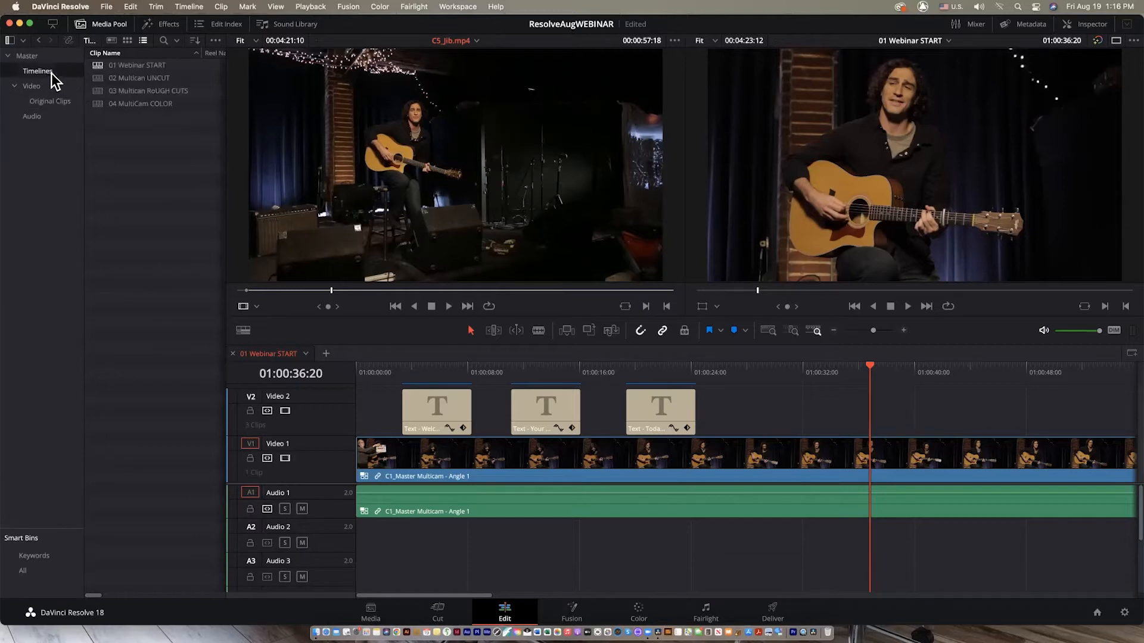
double_click(96, 78)
drag(531, 377, 540, 399)
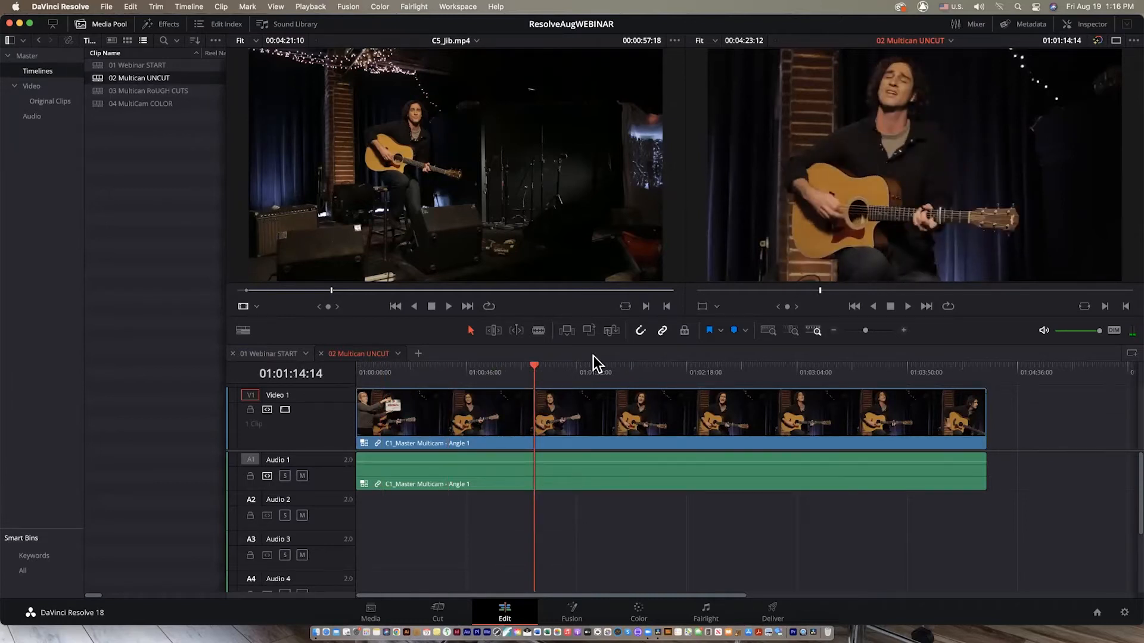
drag(581, 366, 587, 366)
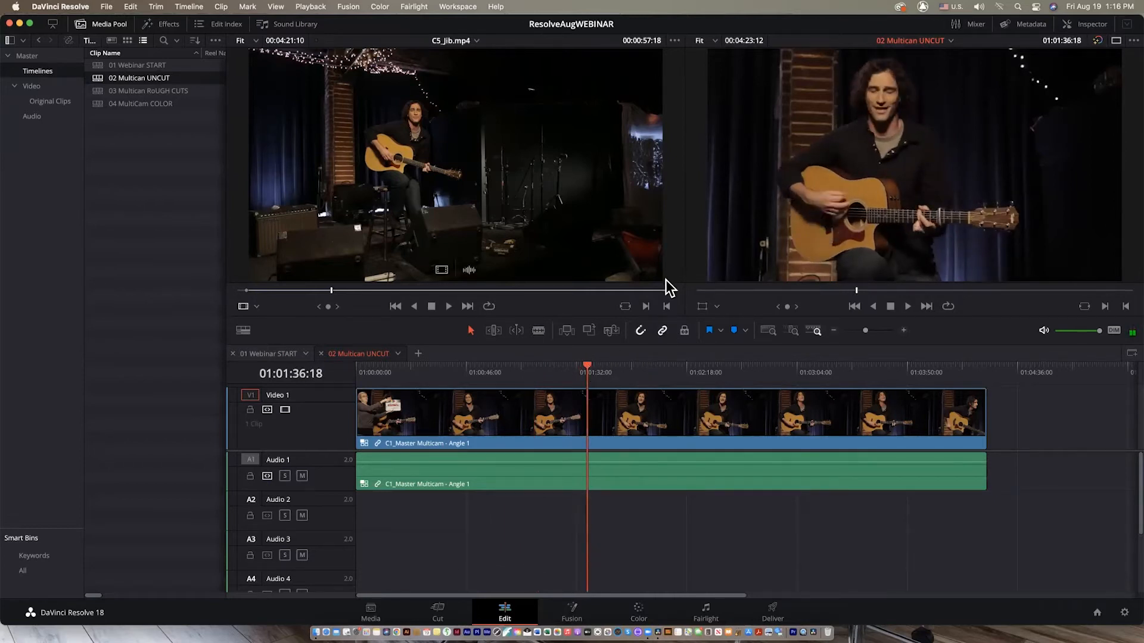
Open the 03 Multican RoUGH CUTS timeline and scrub through its opening camera cuts to about 01:00:22.
double_click(99, 91)
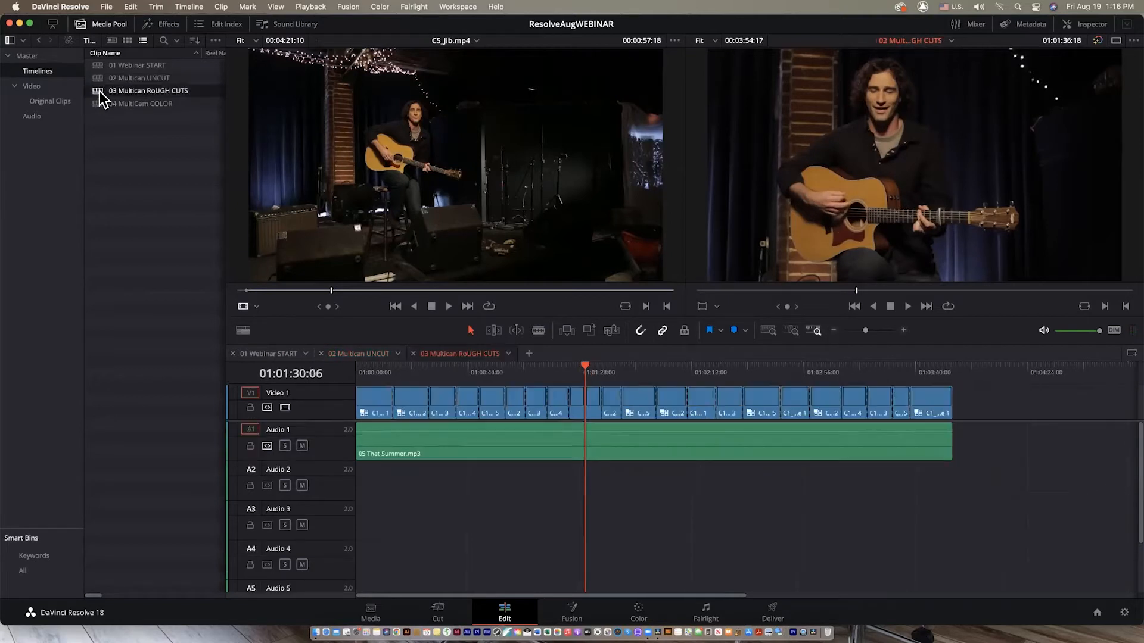
drag(439, 365, 388, 398)
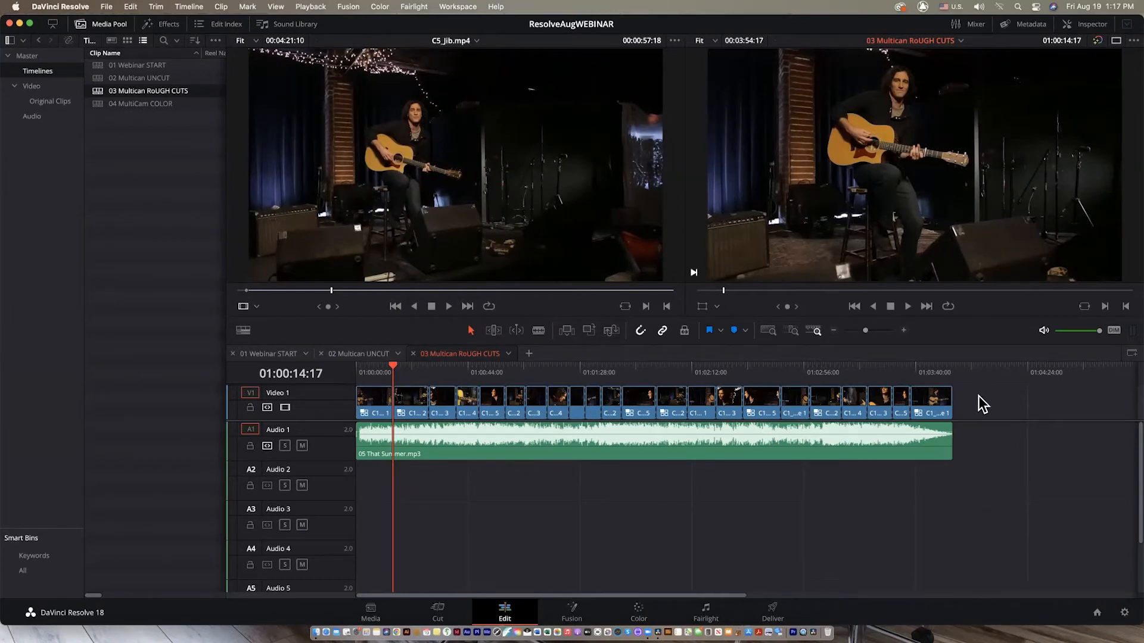
scroll(320, 454, up, 2)
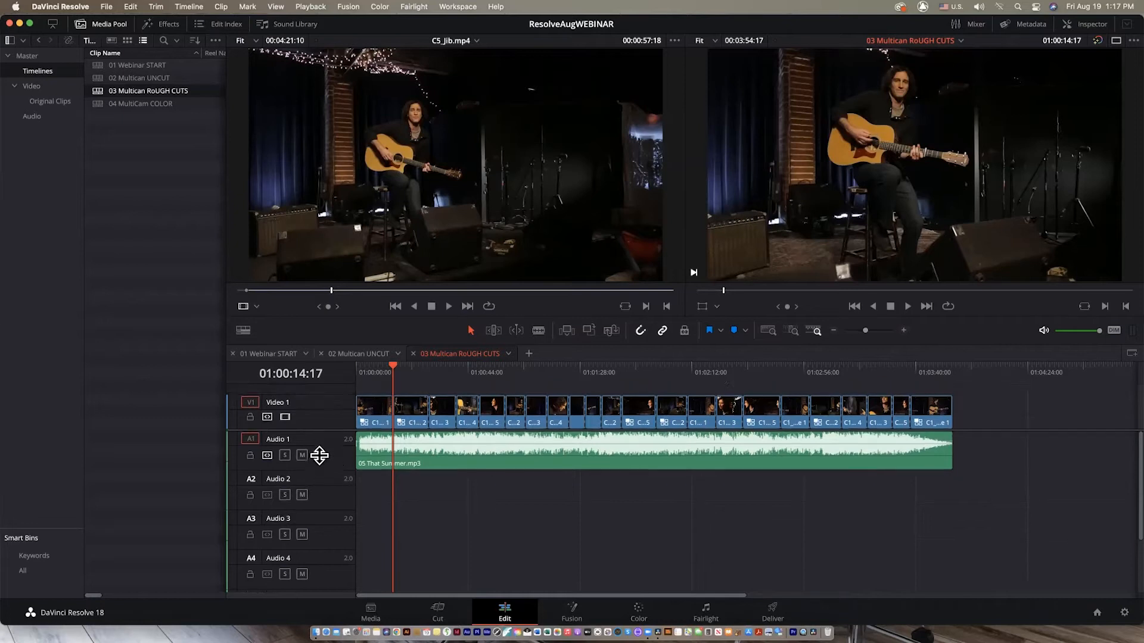
mouse_move(424, 375)
mouse_down()
mouse_move(458, 379)
mouse_move(394, 383)
mouse_move(412, 388)
mouse_up()
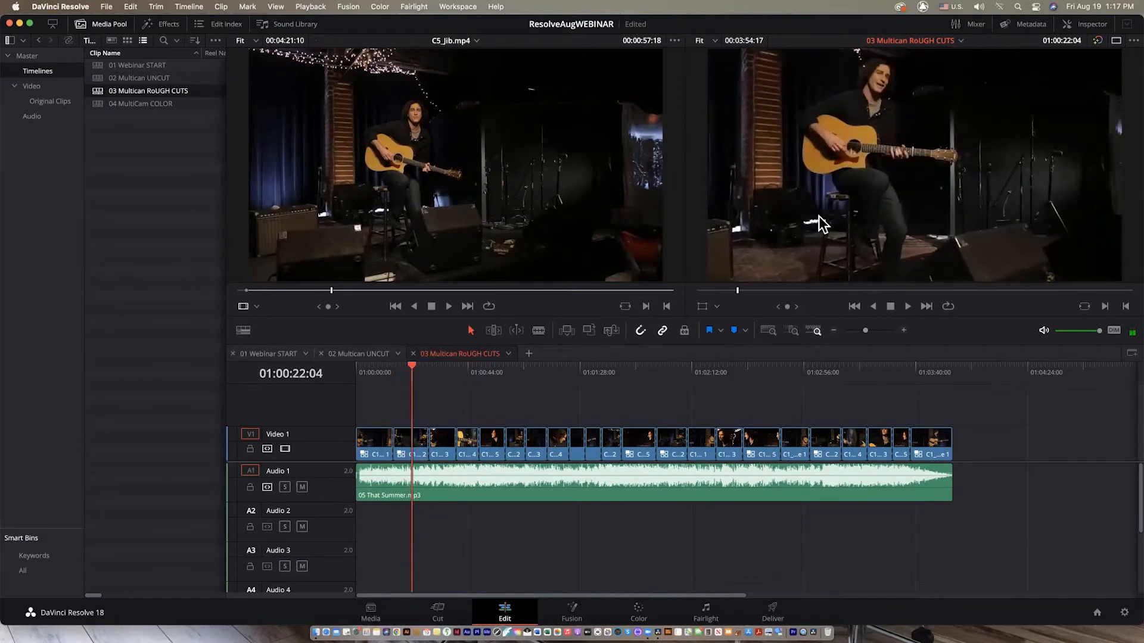
Load the Angle 4 multicam clip near the timeline's end into the source viewer and place the playhead at 01:03:21:03.
drag(415, 374, 845, 452)
double_click(845, 451)
click(867, 373)
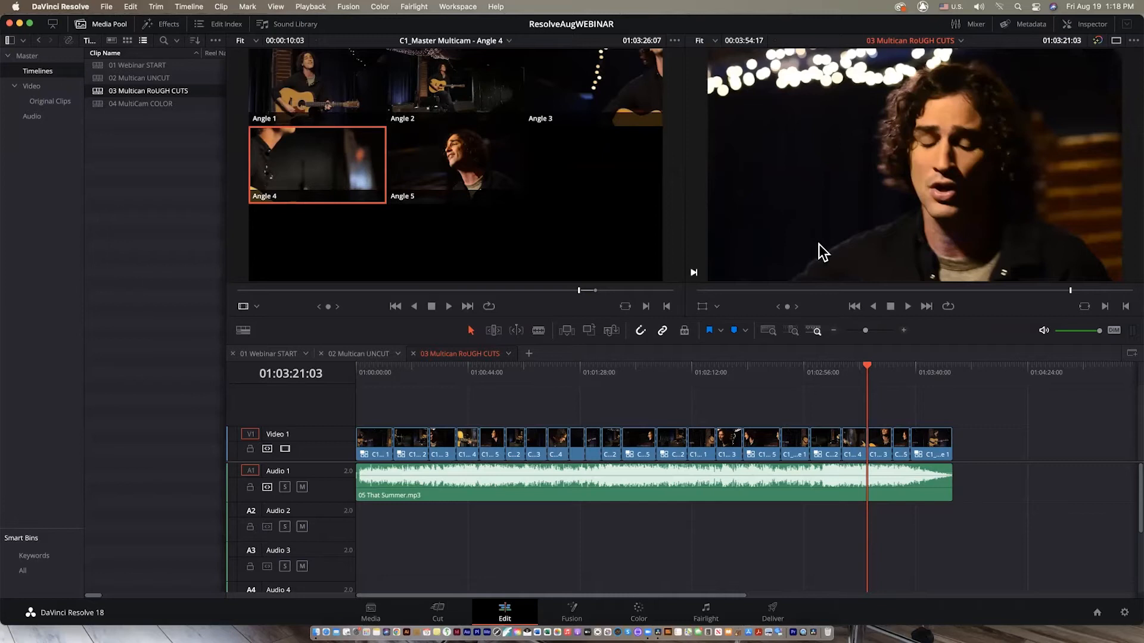
Step back through the cuts of the 03 Multican RoUGH CUTS timeline and return the playhead to its start.
key(Up)
key(Up)
key(Up)
key(Up)
key(Up)
key(Up)
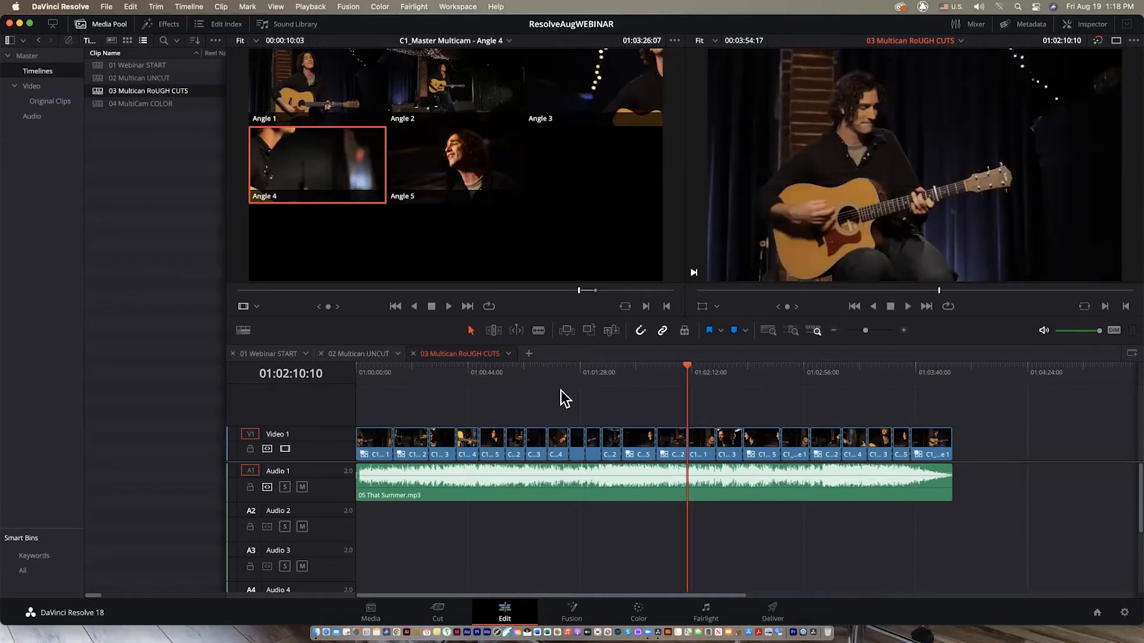
drag(576, 363, 324, 399)
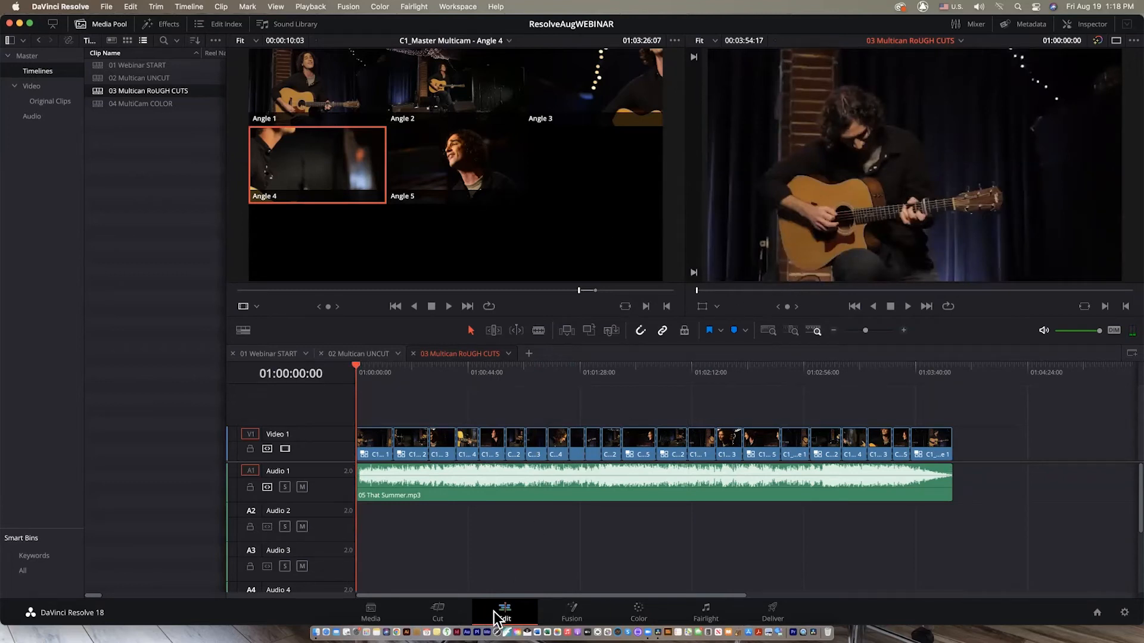
Switch to the Color page and show the clip names with their angles beneath the thumbnails.
click(638, 612)
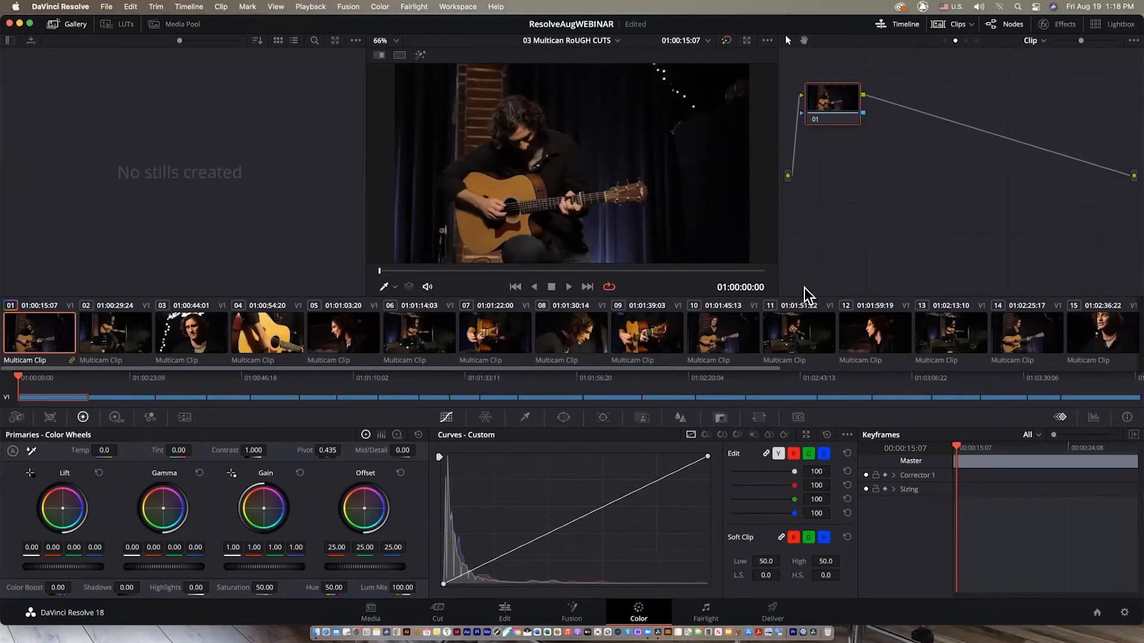
click(28, 361)
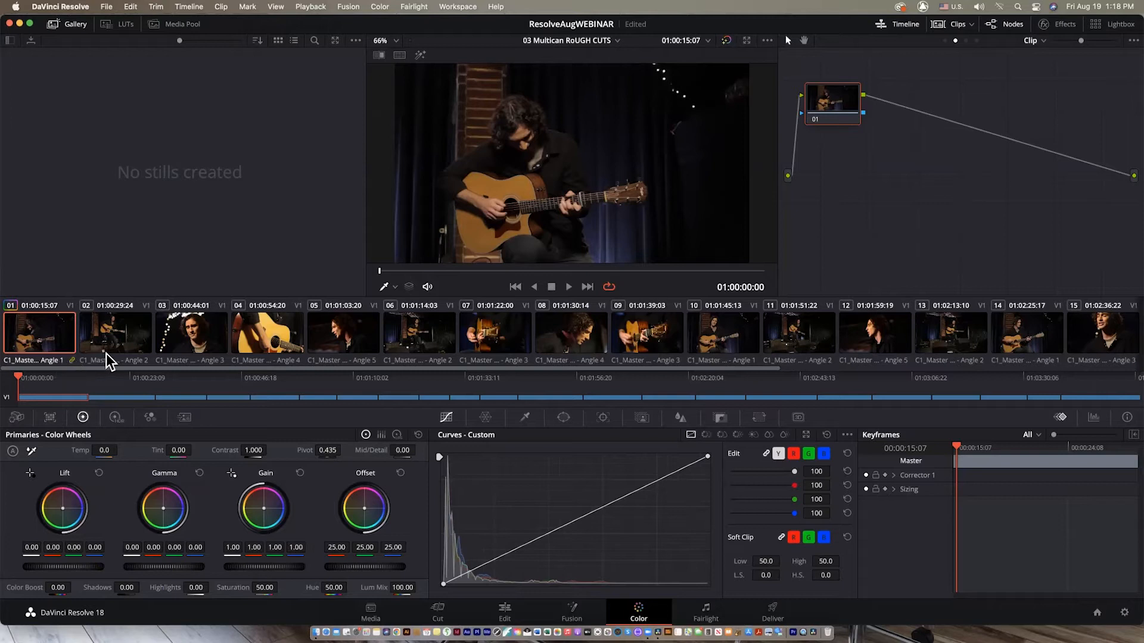
Look through the rough cut's clips 03 to 10 one after another in the Color page viewer.
click(211, 343)
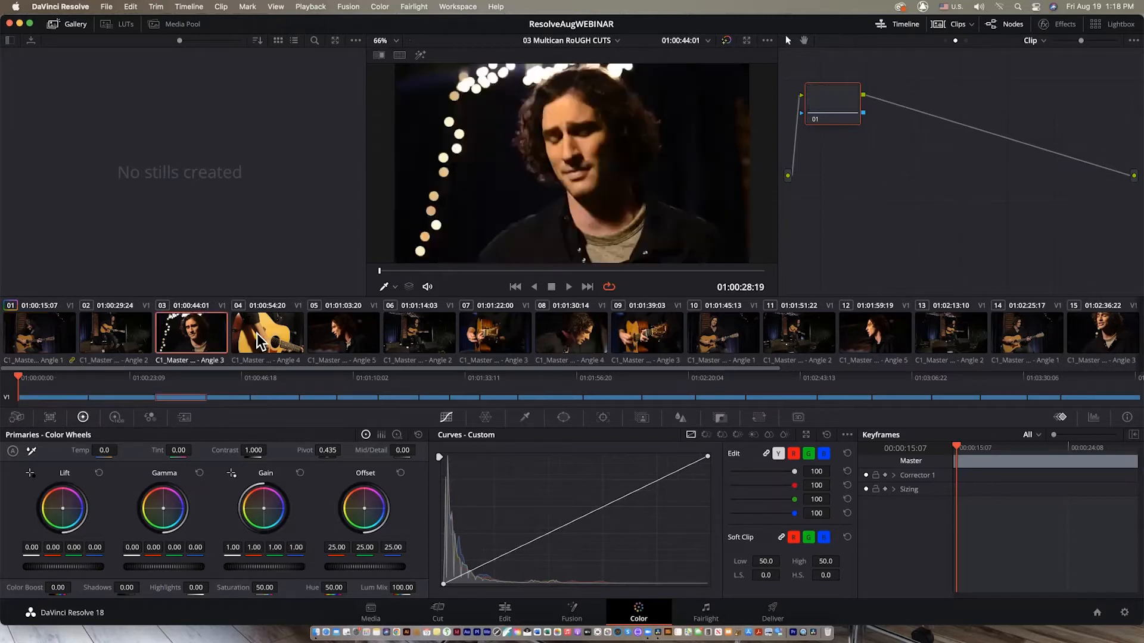
click(286, 334)
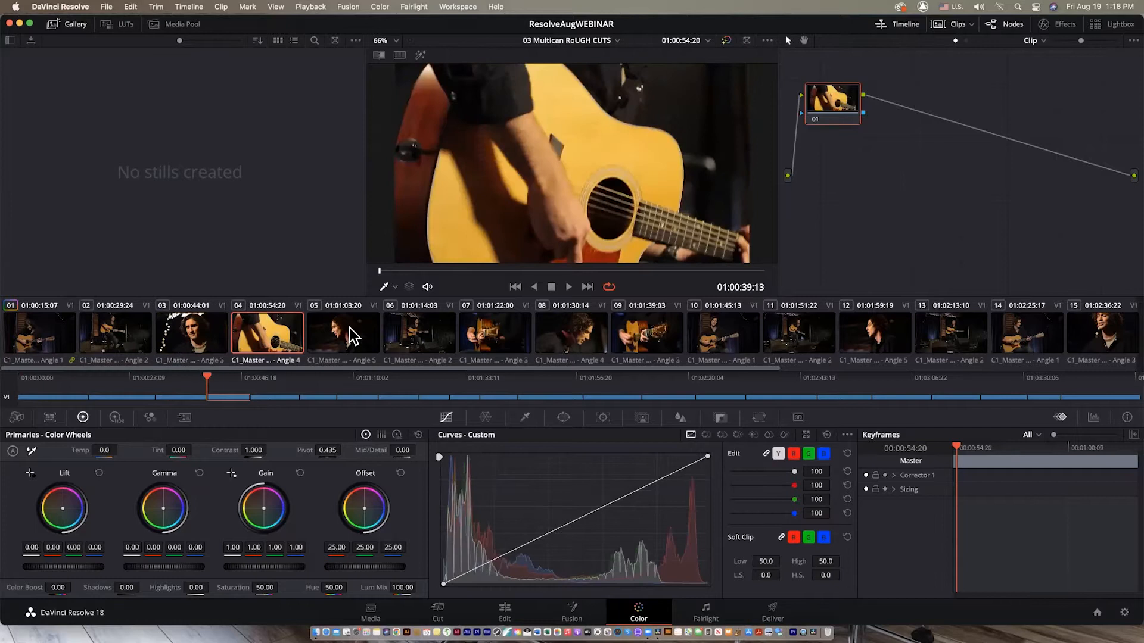
click(348, 327)
click(433, 339)
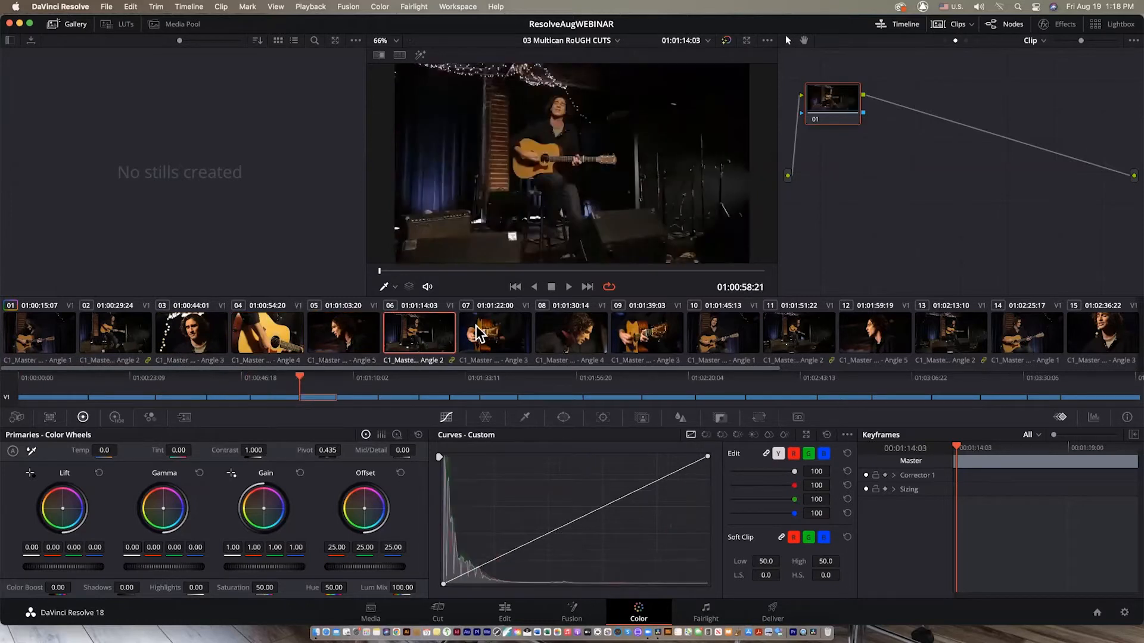
click(505, 333)
click(593, 339)
click(646, 338)
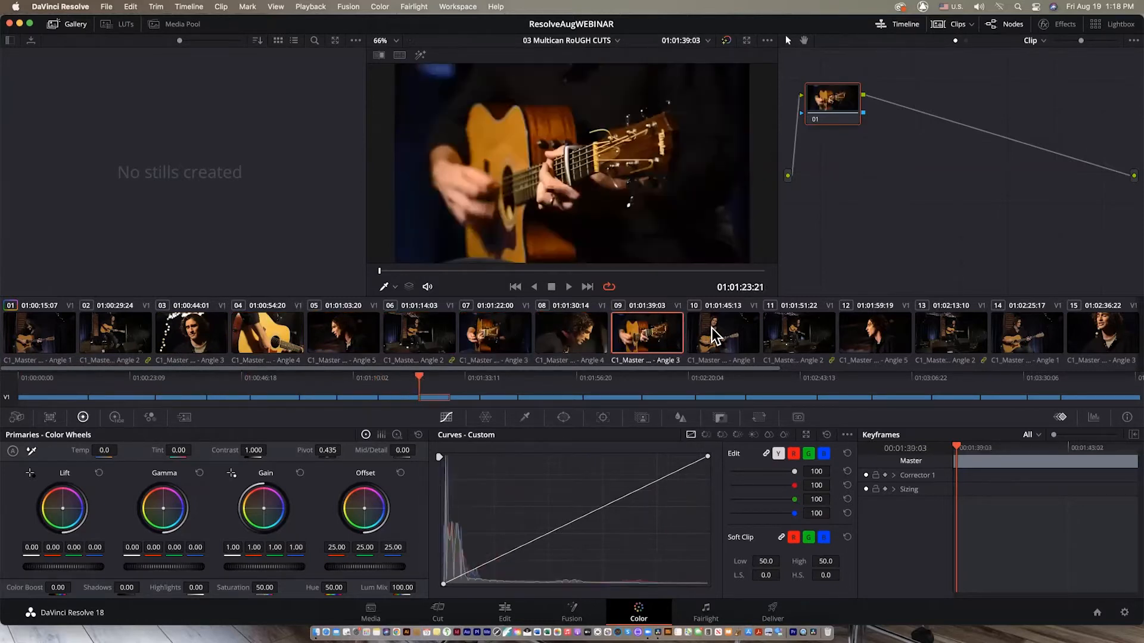
click(728, 336)
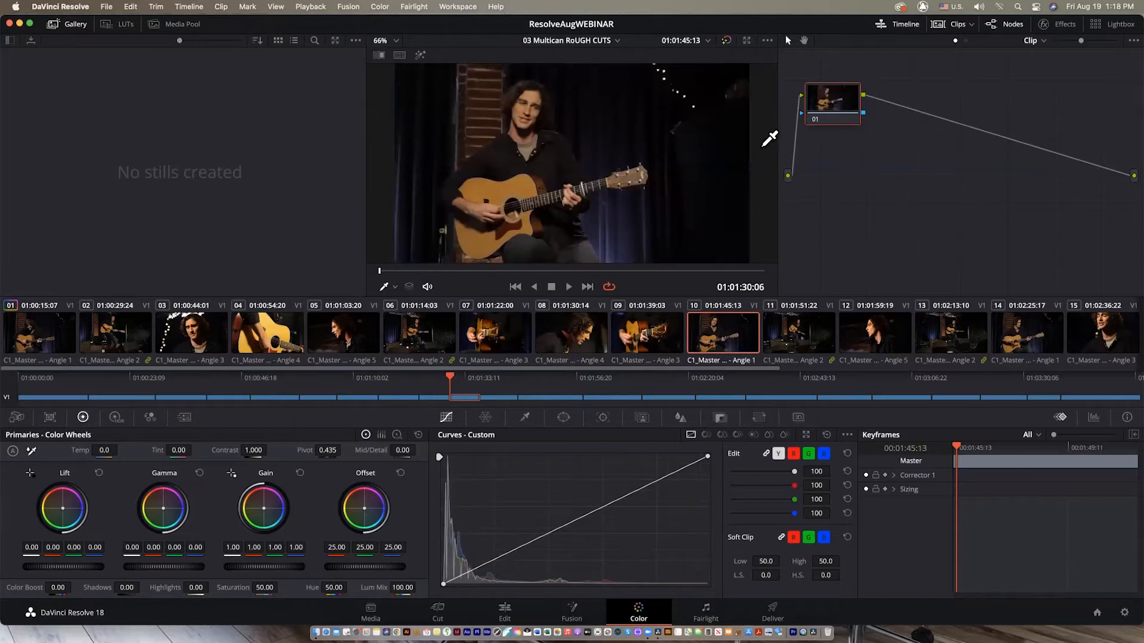
Move clip 10's node 01 down in the node graph, level with the source and output points.
drag(829, 112, 843, 189)
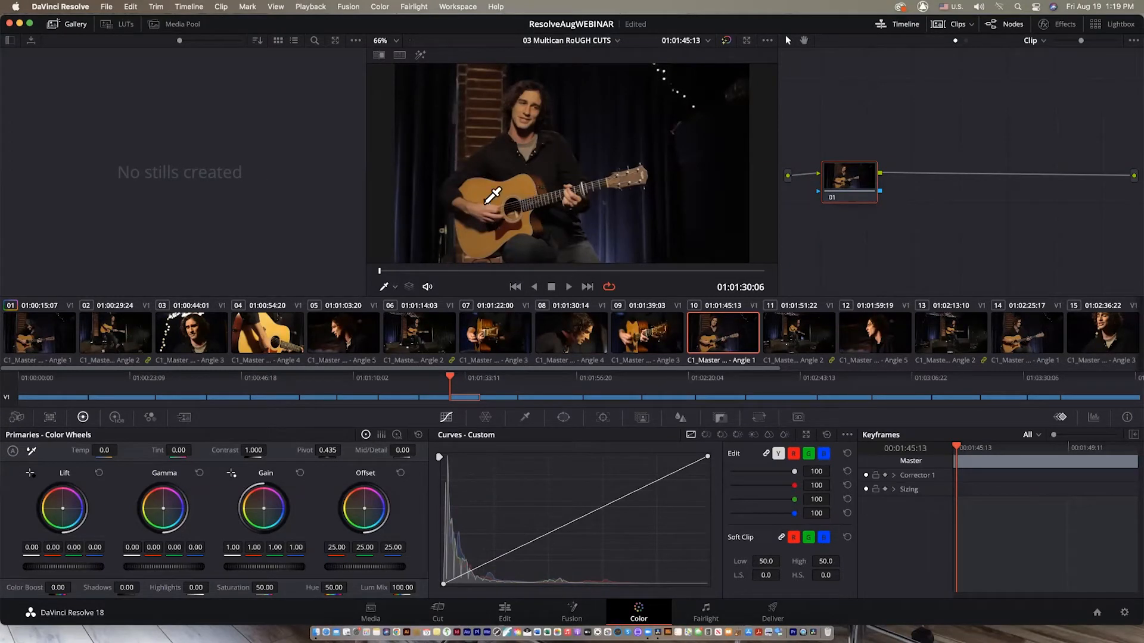
click(863, 194)
drag(863, 194, 870, 197)
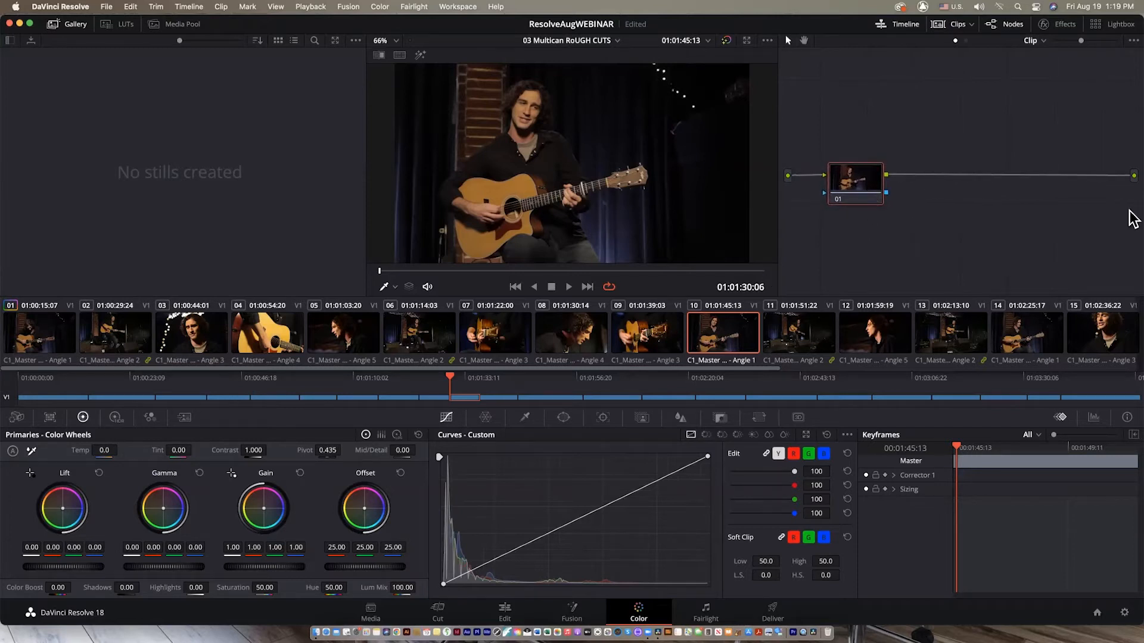
Check the Edit page, return to the Color page and reset the UI layout.
click(505, 615)
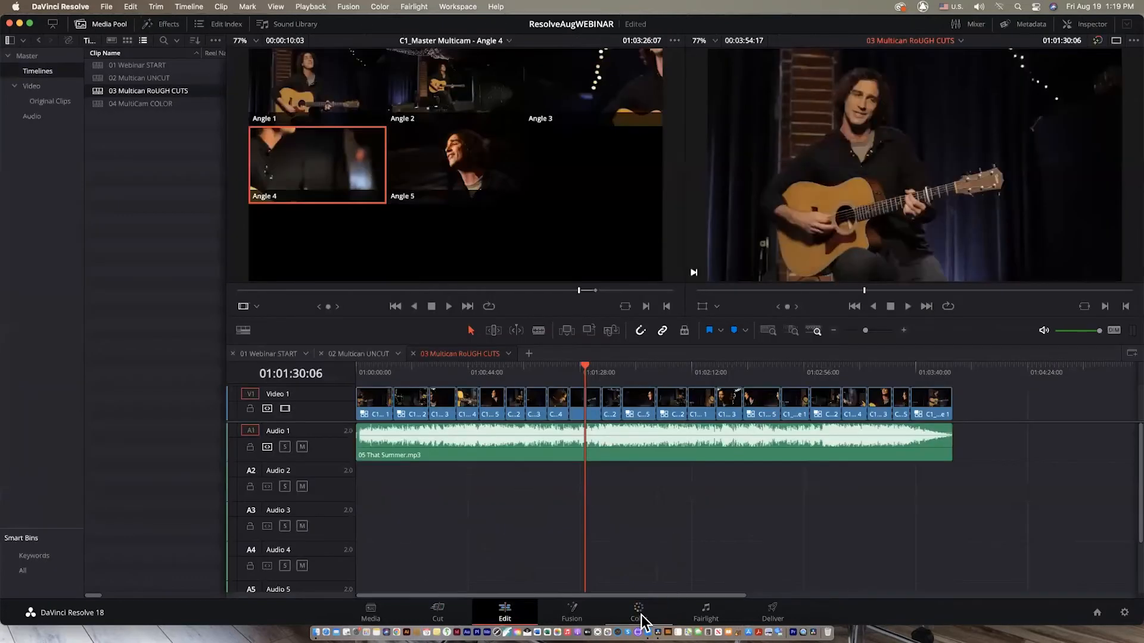
click(641, 615)
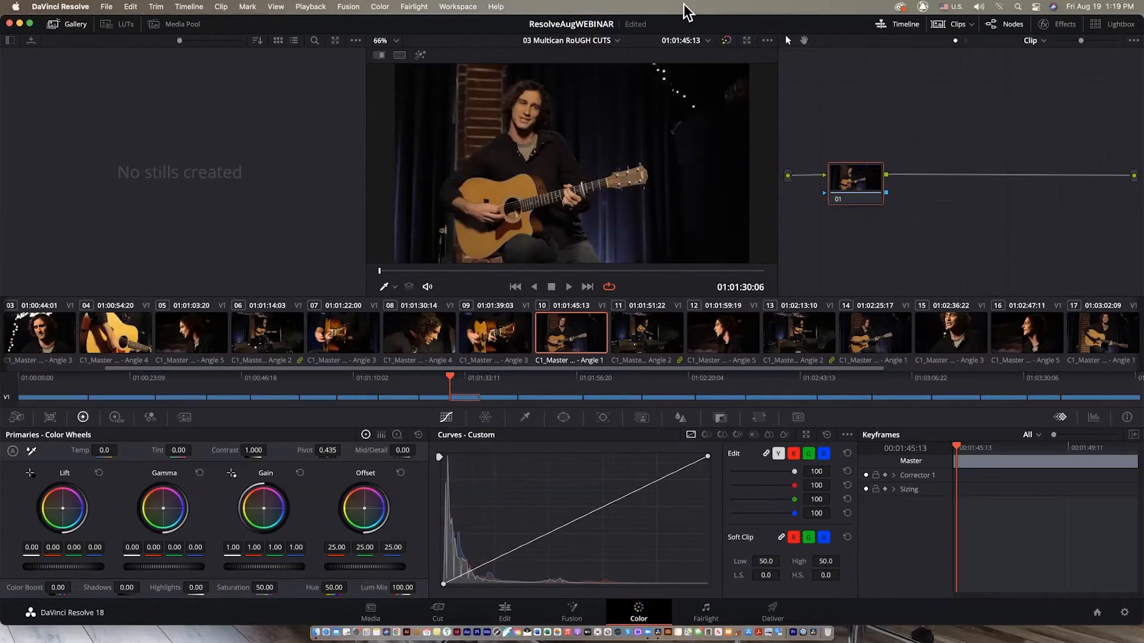
click(458, 7)
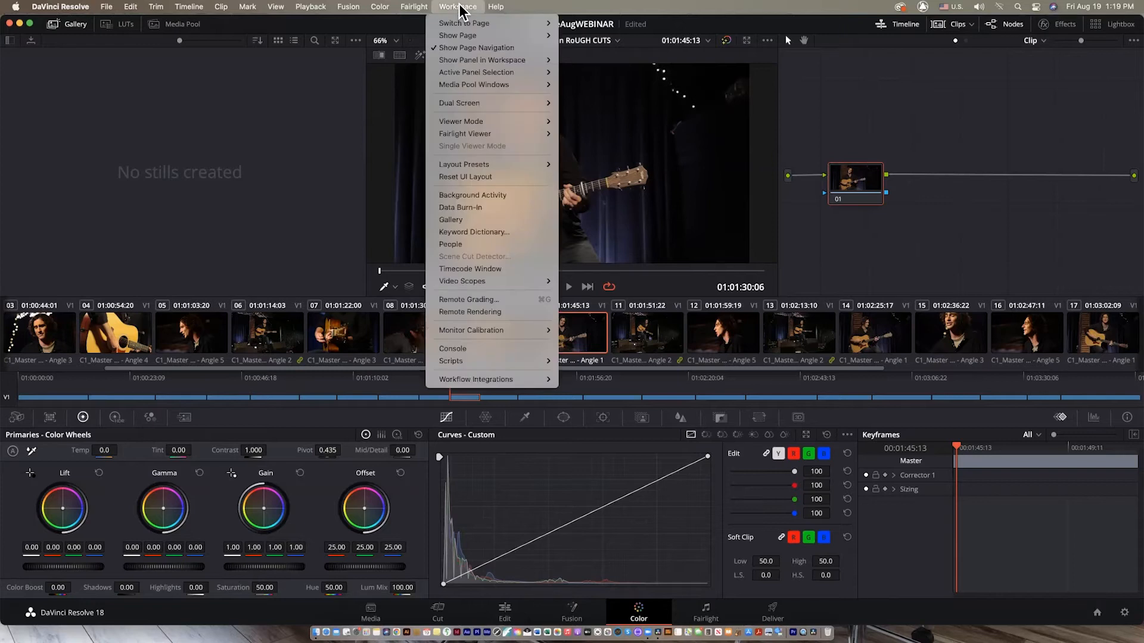
click(473, 177)
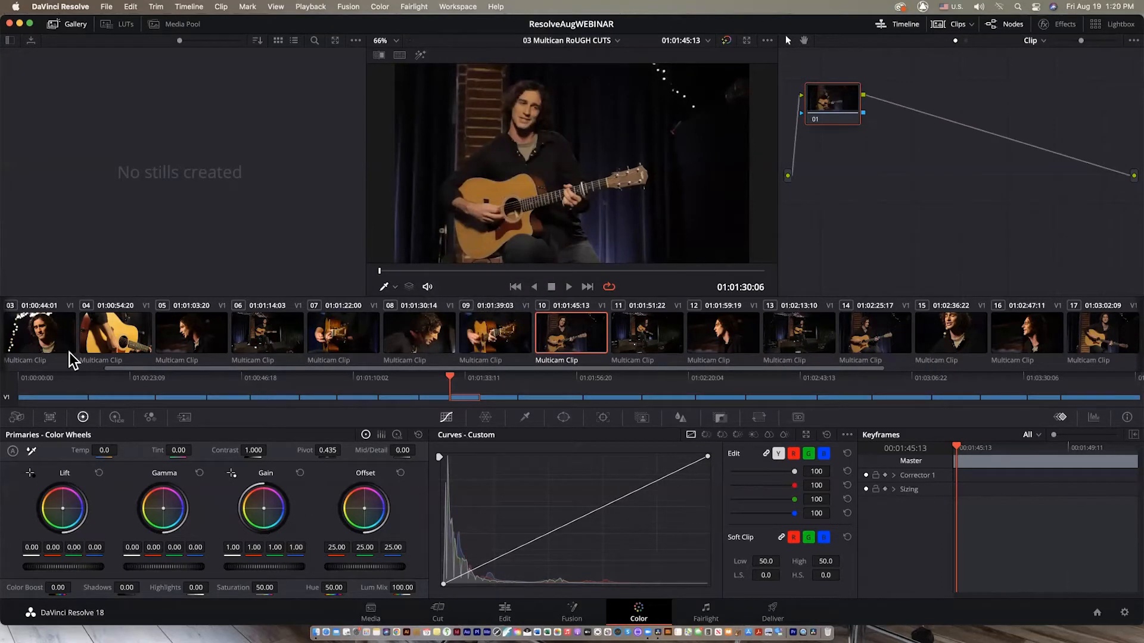
Look through the rough cut's clips 03 to 06 and display the Parade scope in place of the keyframes.
click(37, 346)
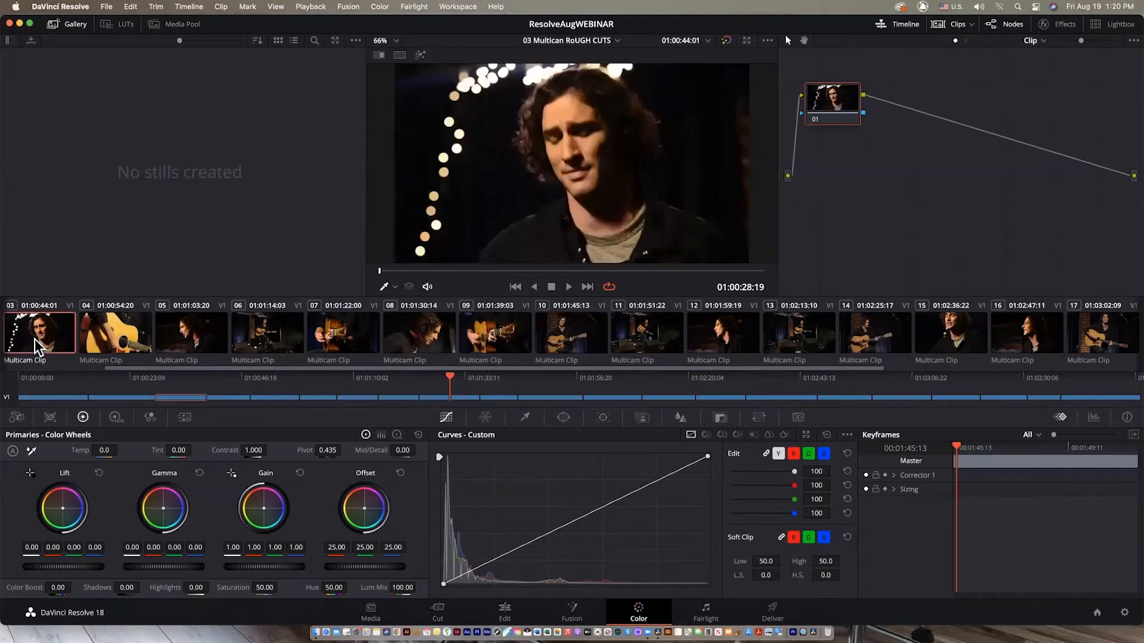
click(119, 346)
click(186, 352)
click(268, 352)
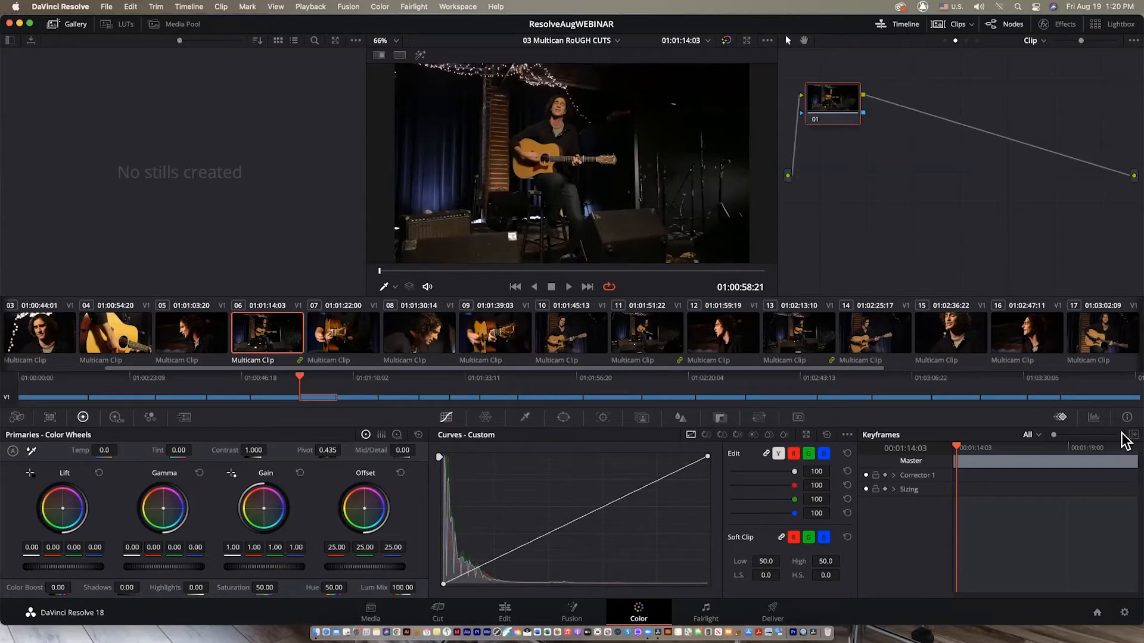
click(1093, 417)
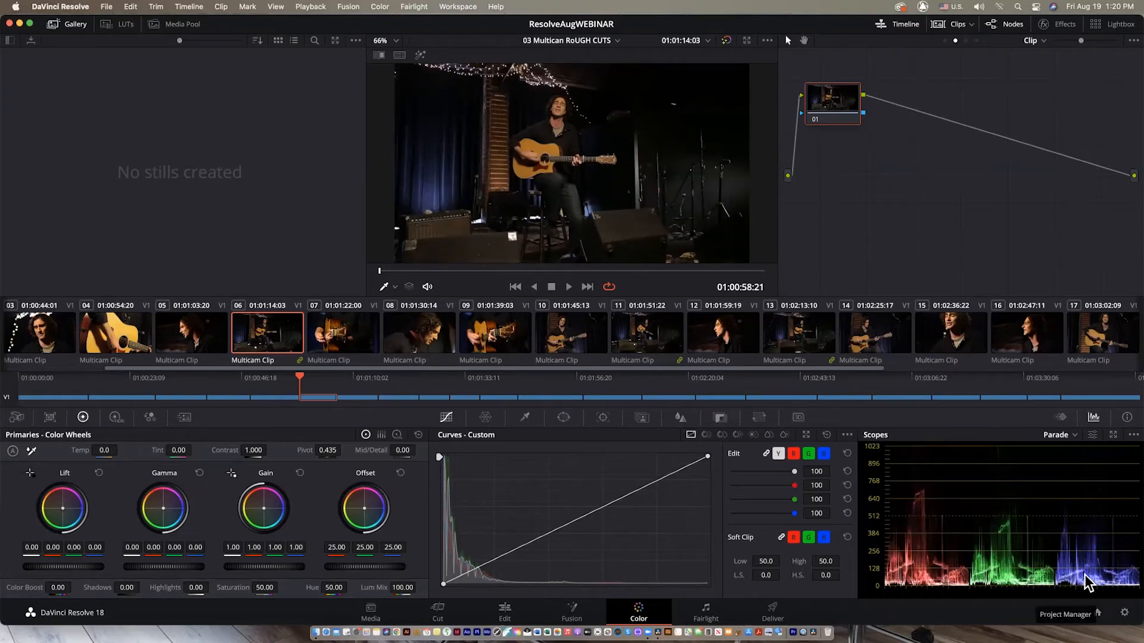
Go to clip 01 at the start of the timeline and show the clip names with their angles beneath the thumbnails.
click(23, 336)
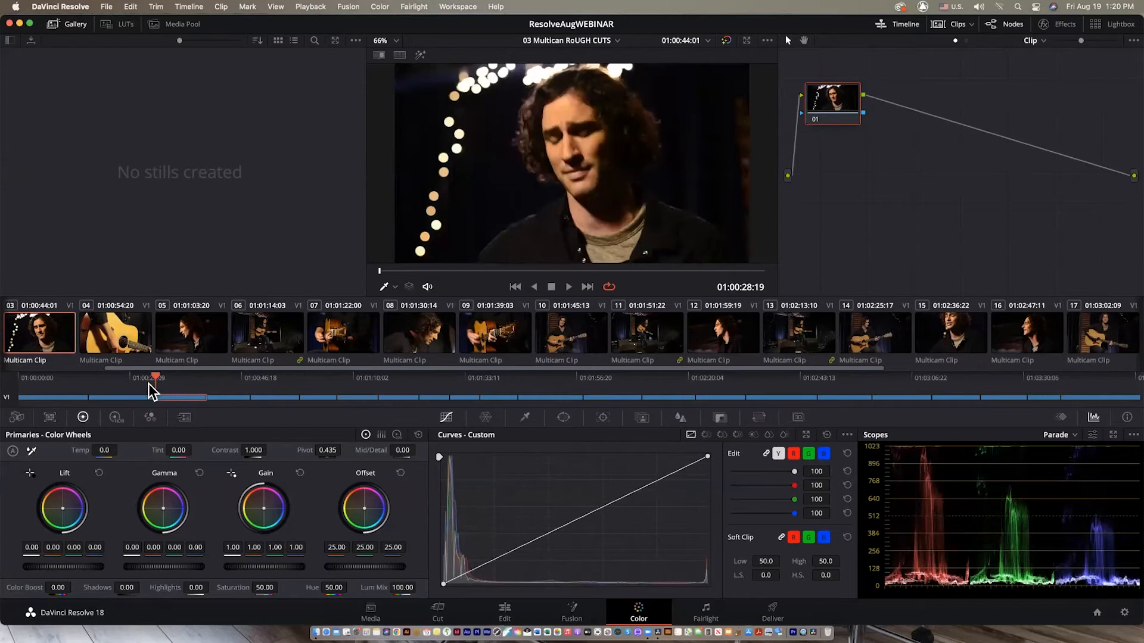
click(50, 399)
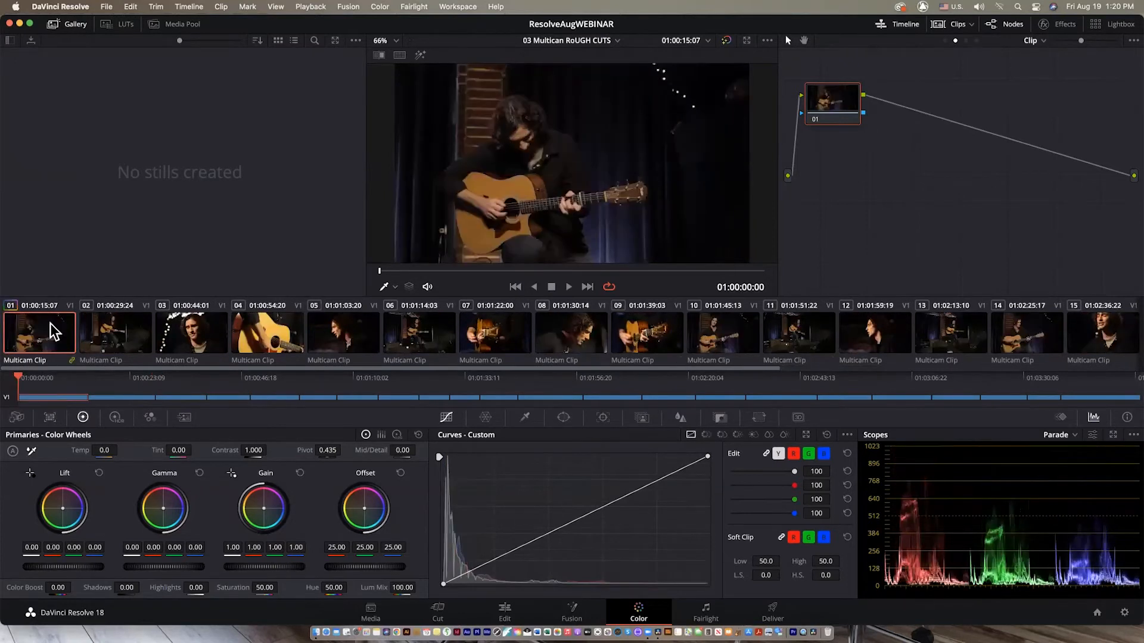
double_click(46, 361)
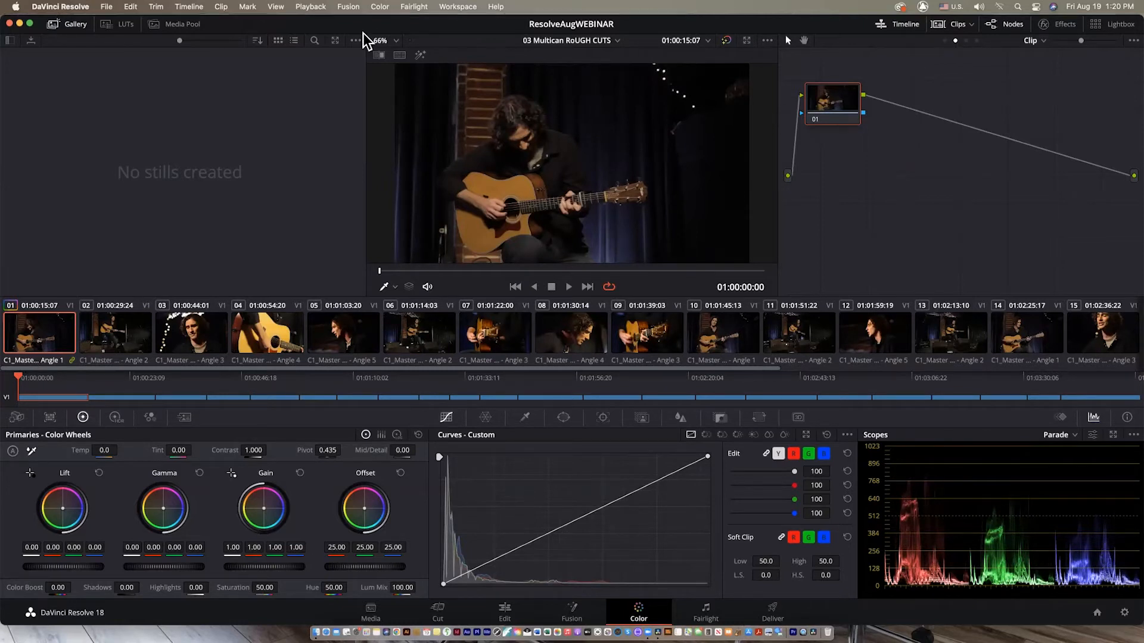
Move clip 01's node 01 down level with the source and output points and add a serial node after it.
drag(837, 124, 850, 202)
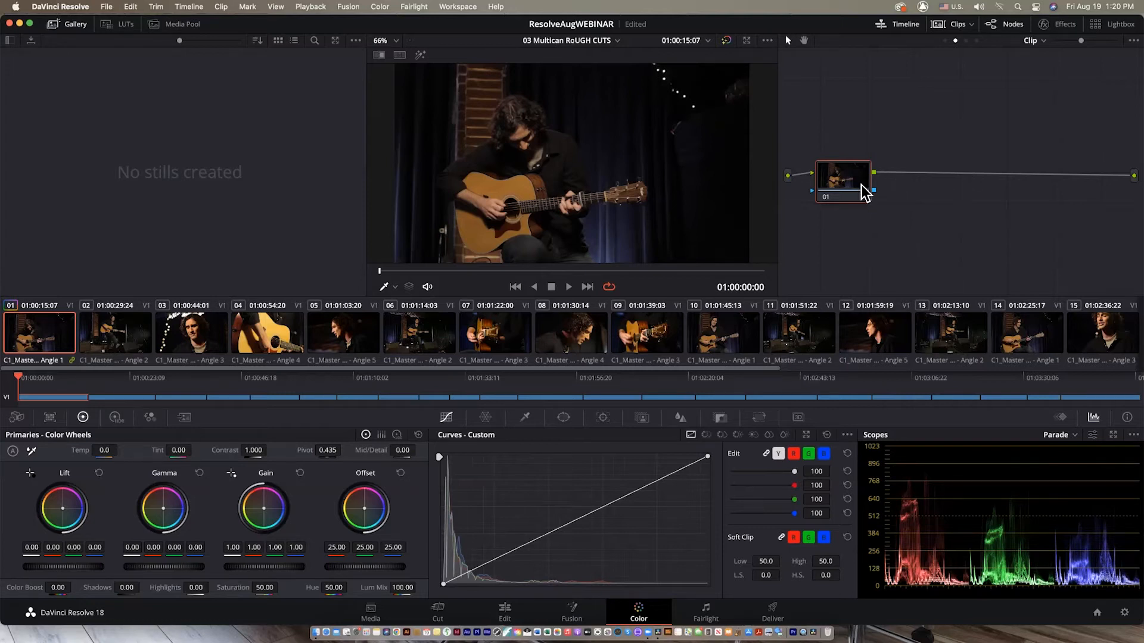
drag(855, 185, 857, 184)
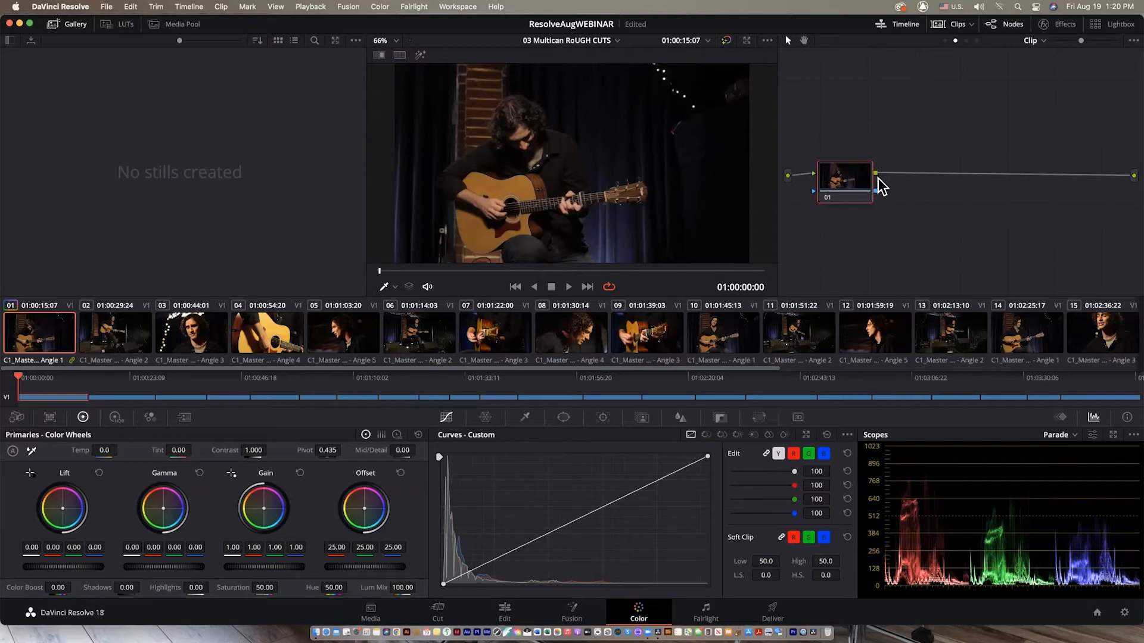
right_click(846, 187)
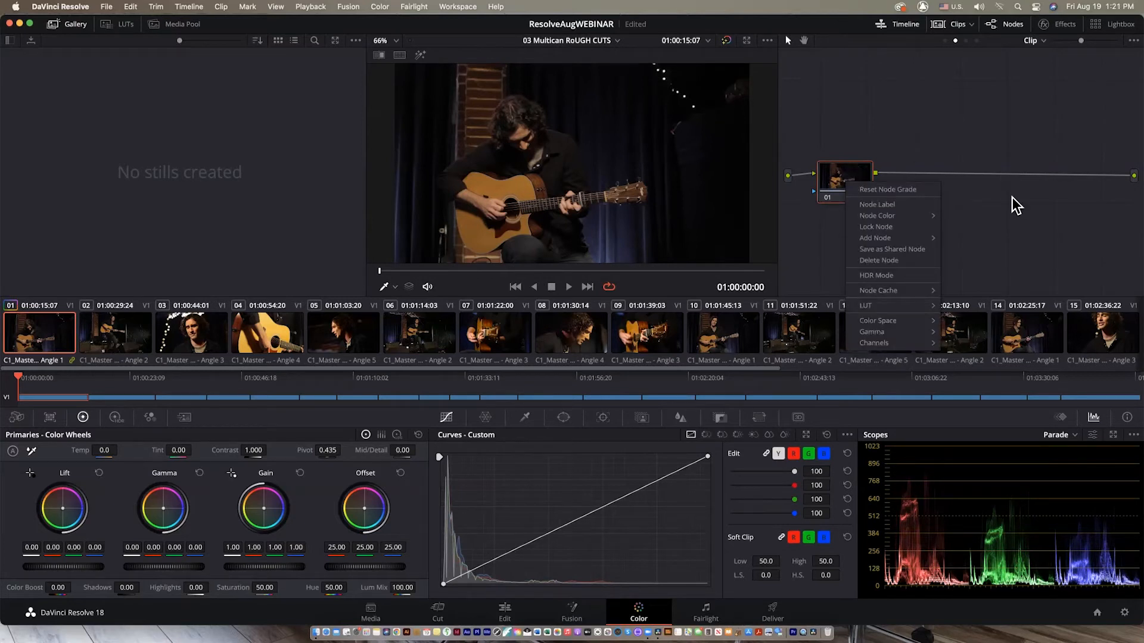
mouse_move(906, 238)
click(960, 239)
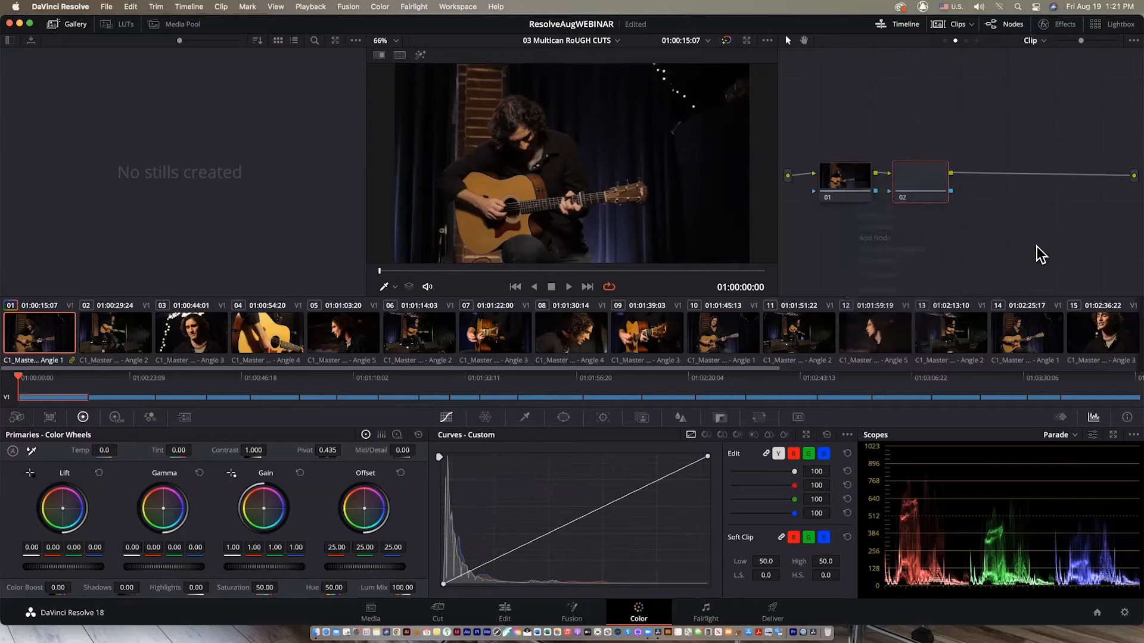
Adjust the positions of nodes 01 and 02 so they line up side by side in the node graph.
click(855, 193)
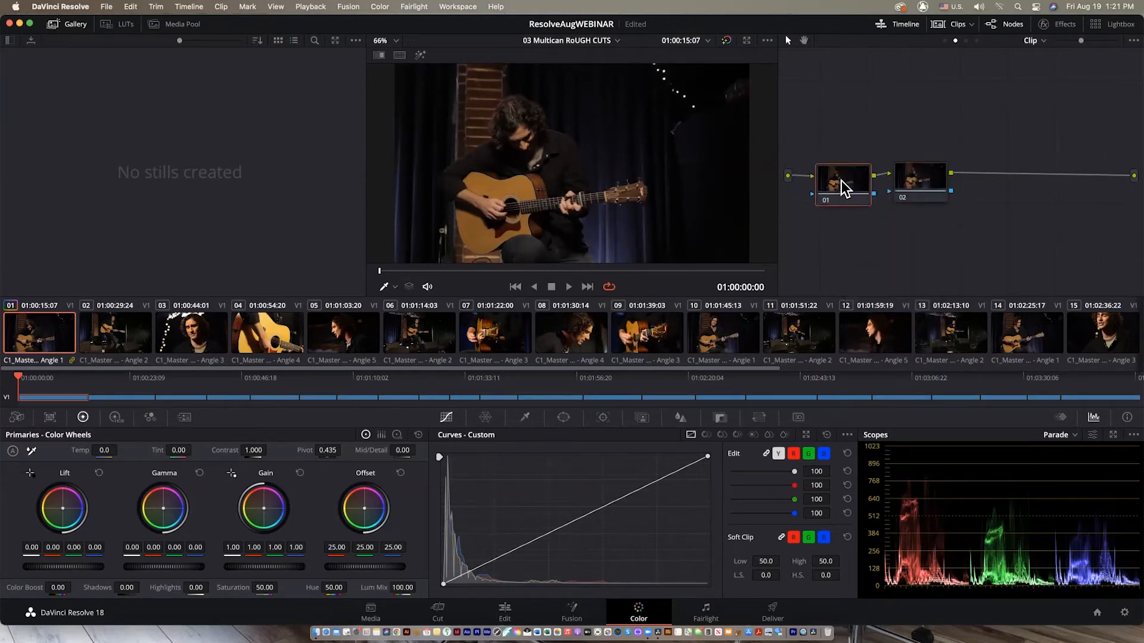
click(913, 189)
drag(945, 177, 950, 181)
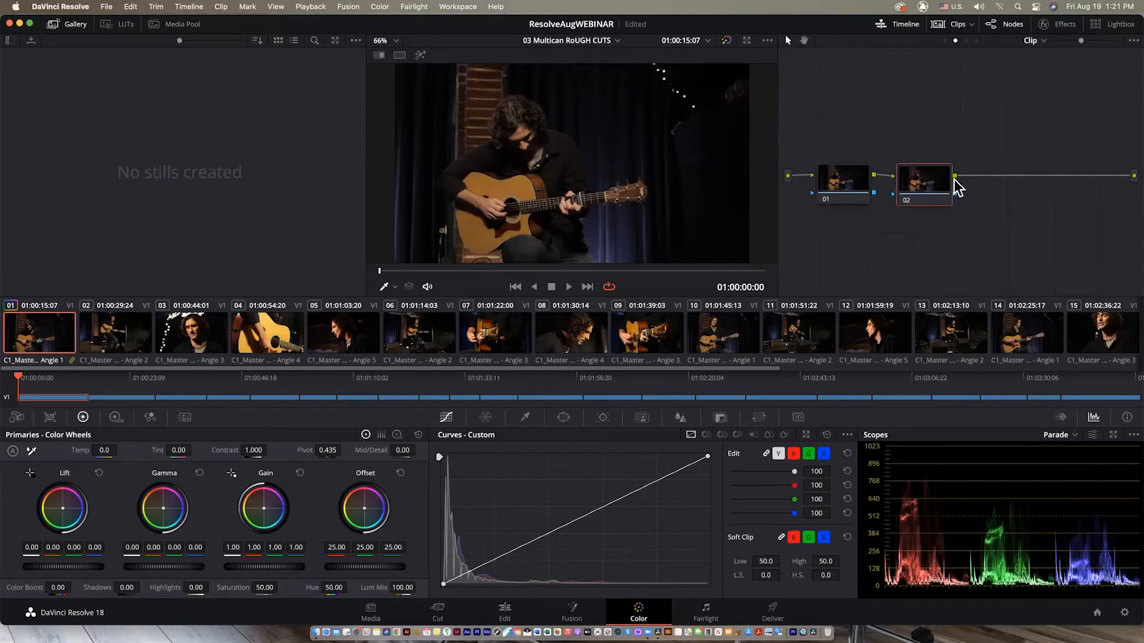
drag(934, 183, 928, 183)
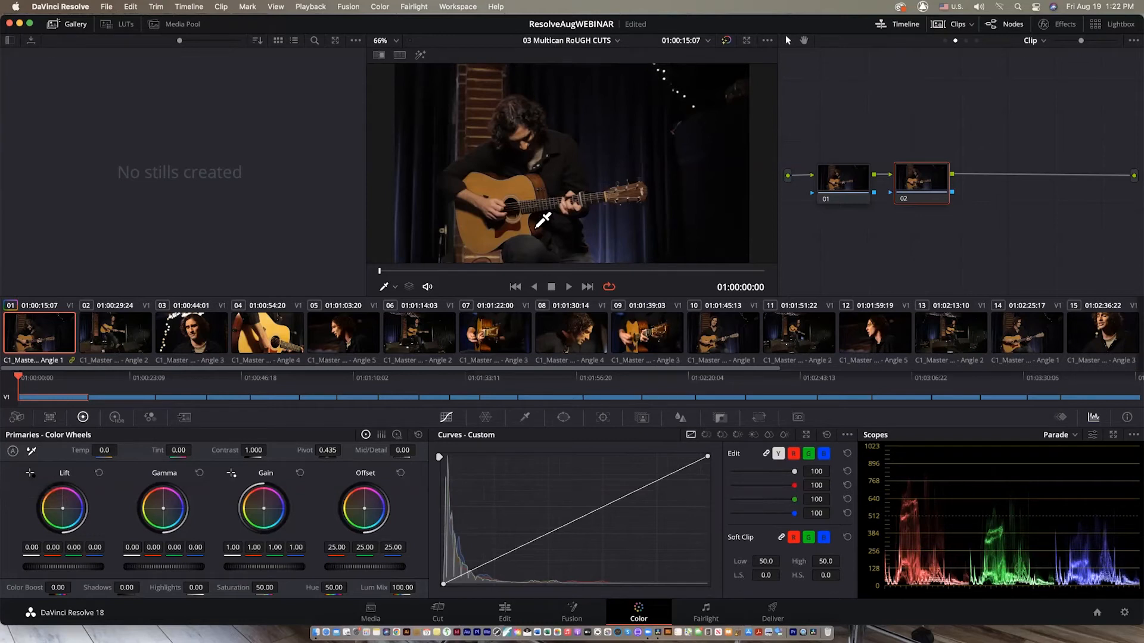
Show the scopes in a floating window from the viewer and move it over the gallery area.
right_click(513, 182)
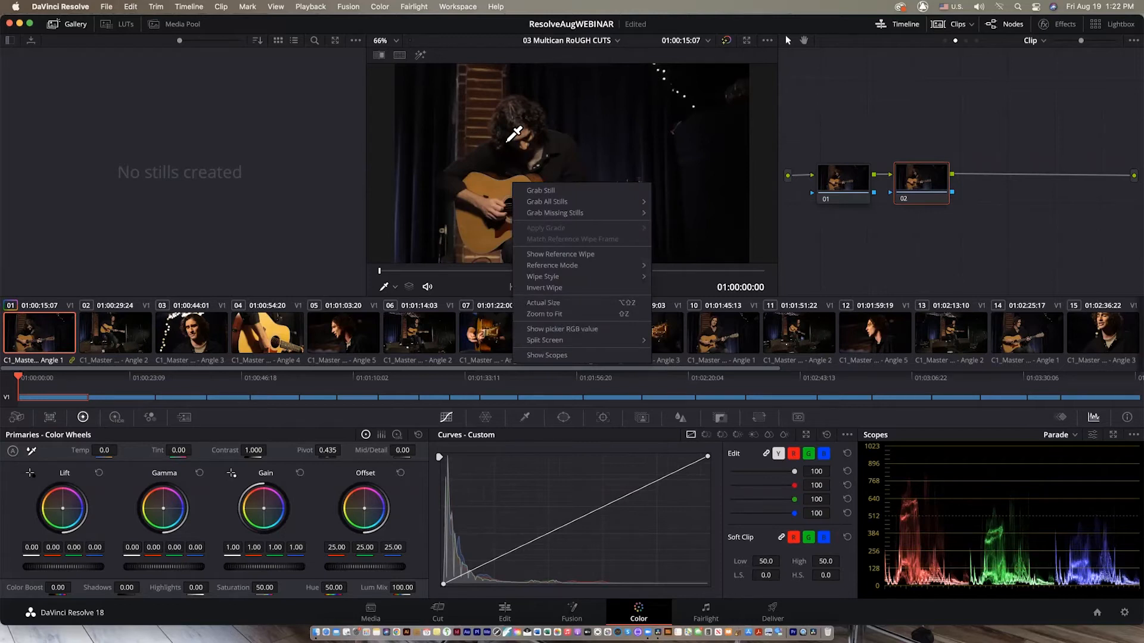
click(571, 359)
drag(528, 178, 353, 120)
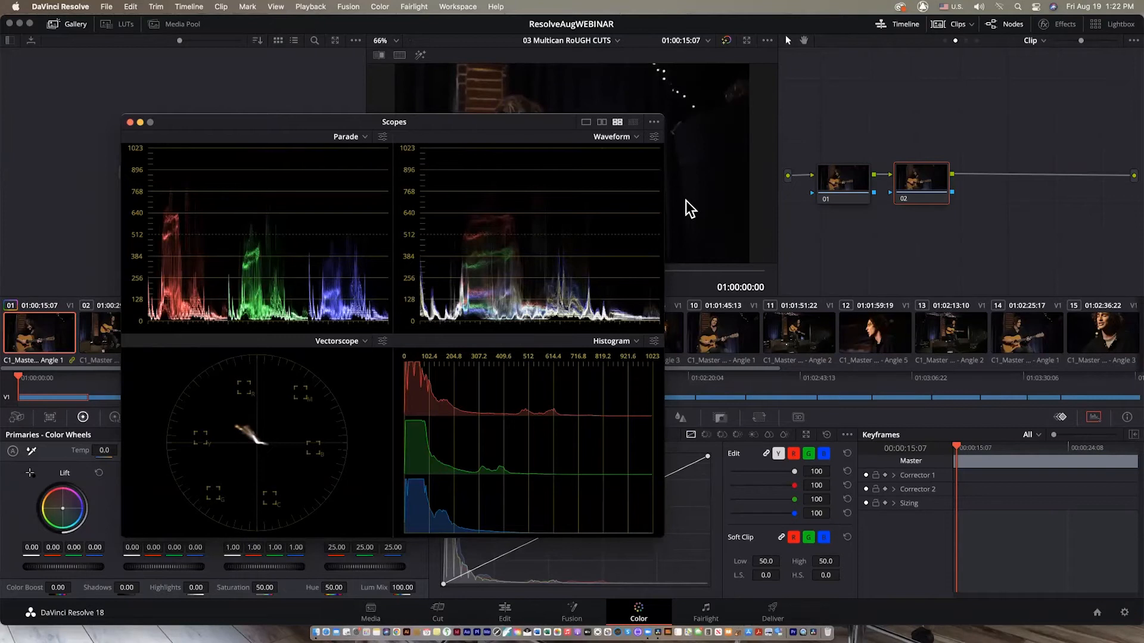
Switch the Scopes window to two views, with the Waveform first and the Vectorscope second.
click(602, 122)
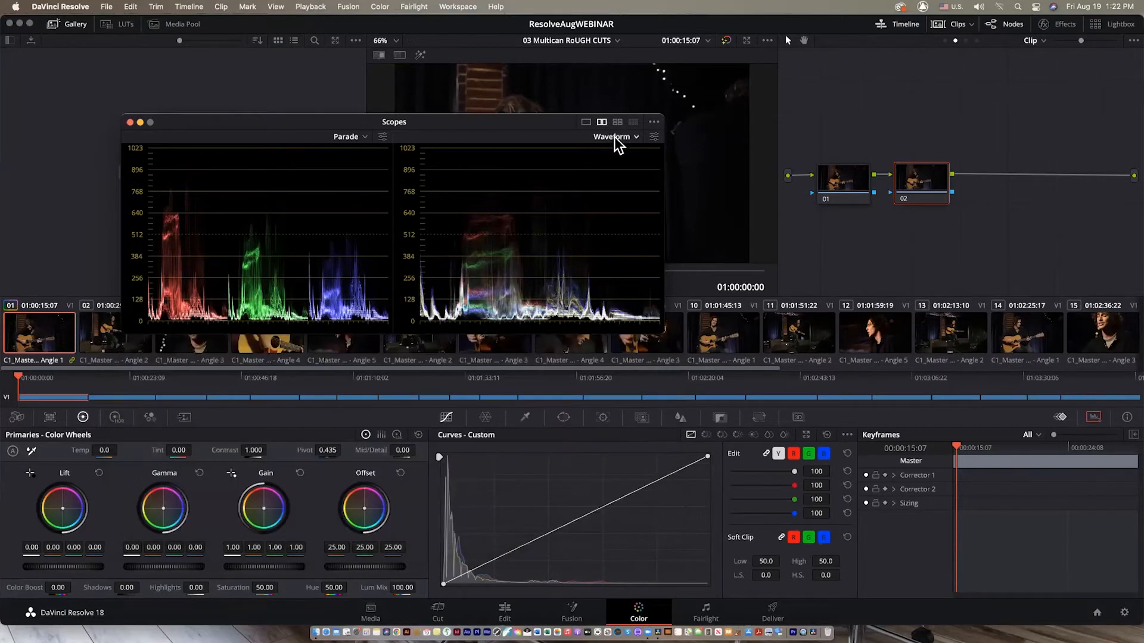
click(365, 137)
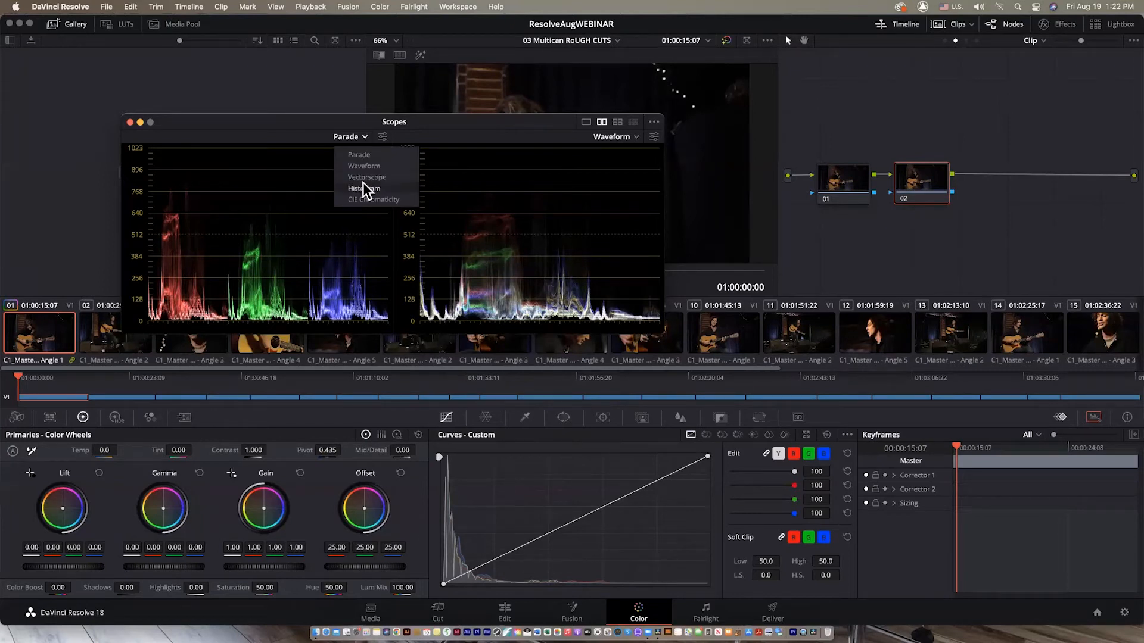
click(363, 168)
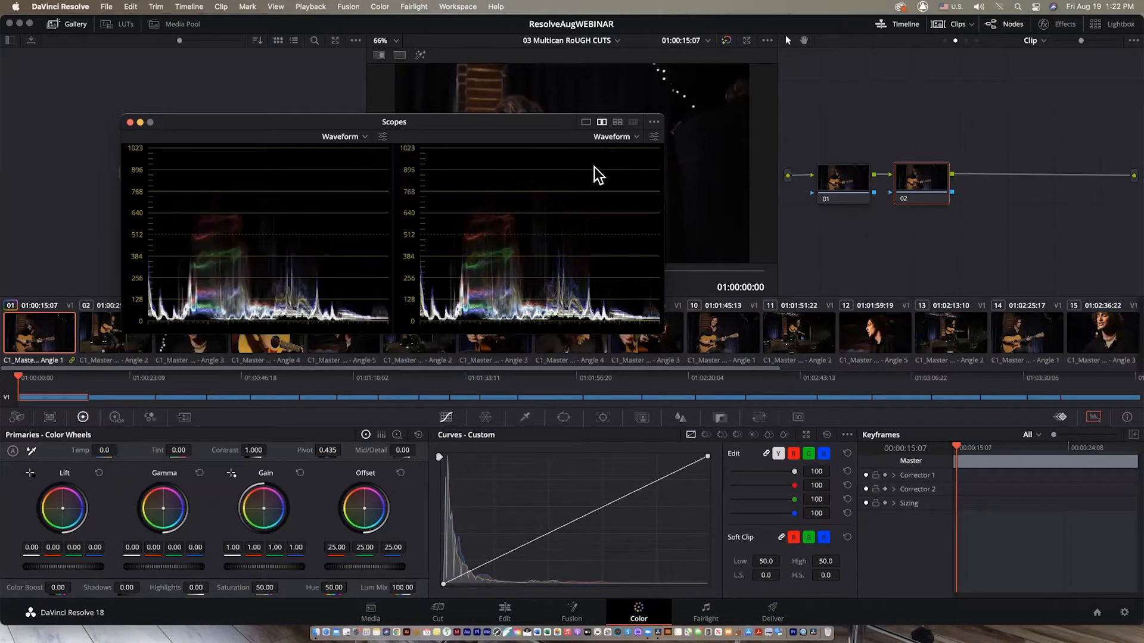
click(636, 137)
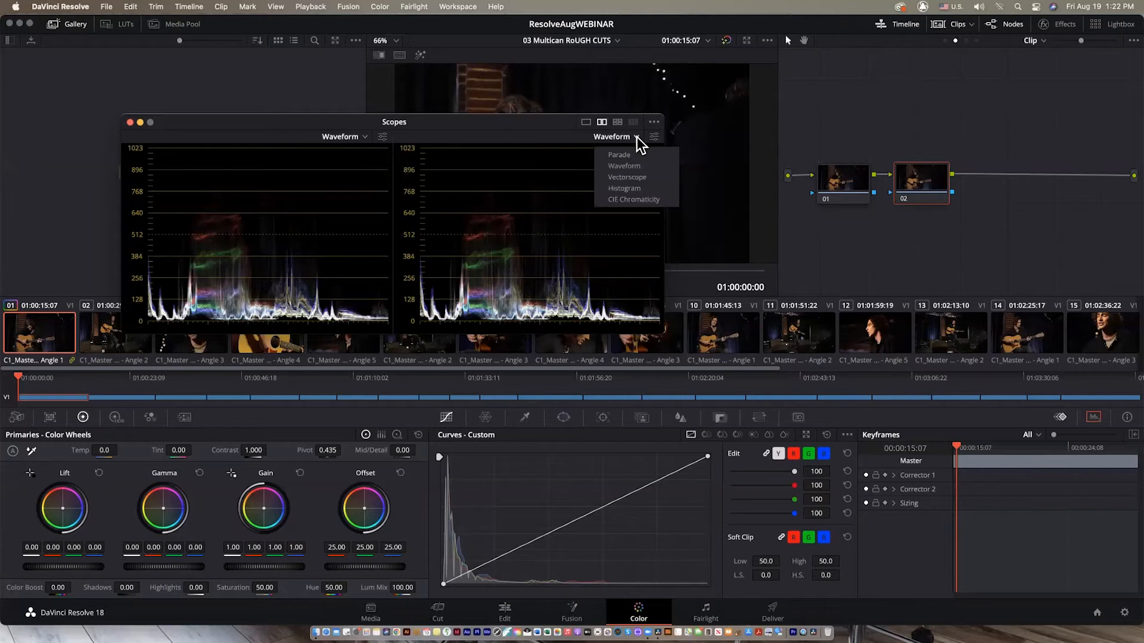
click(631, 177)
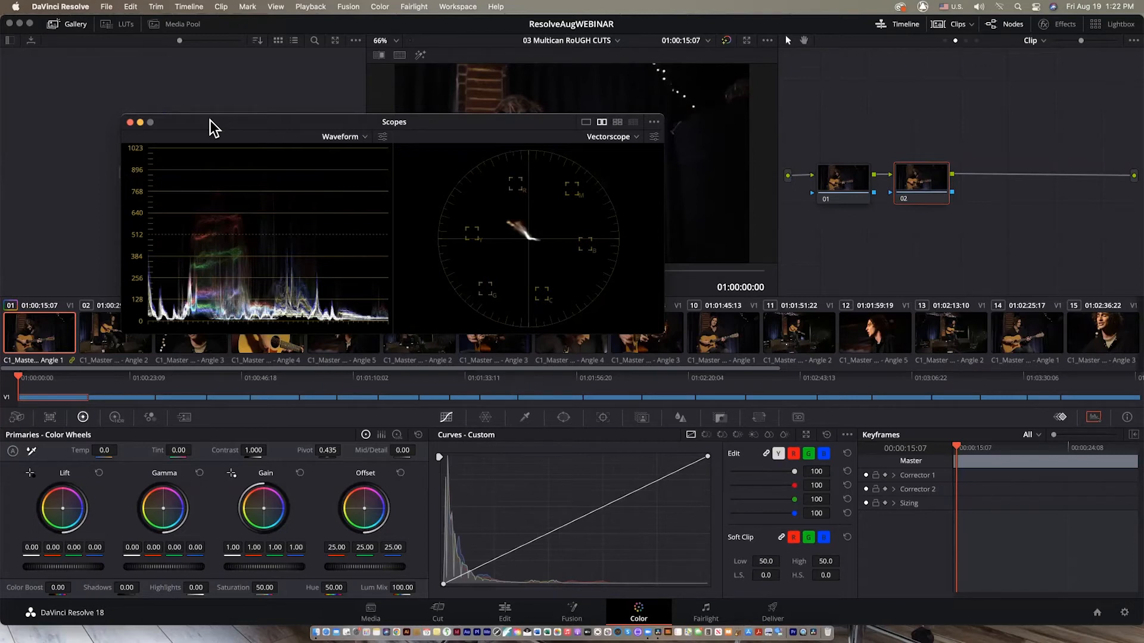
Turn off Colorize for the Waveform scope.
drag(209, 120, 212, 115)
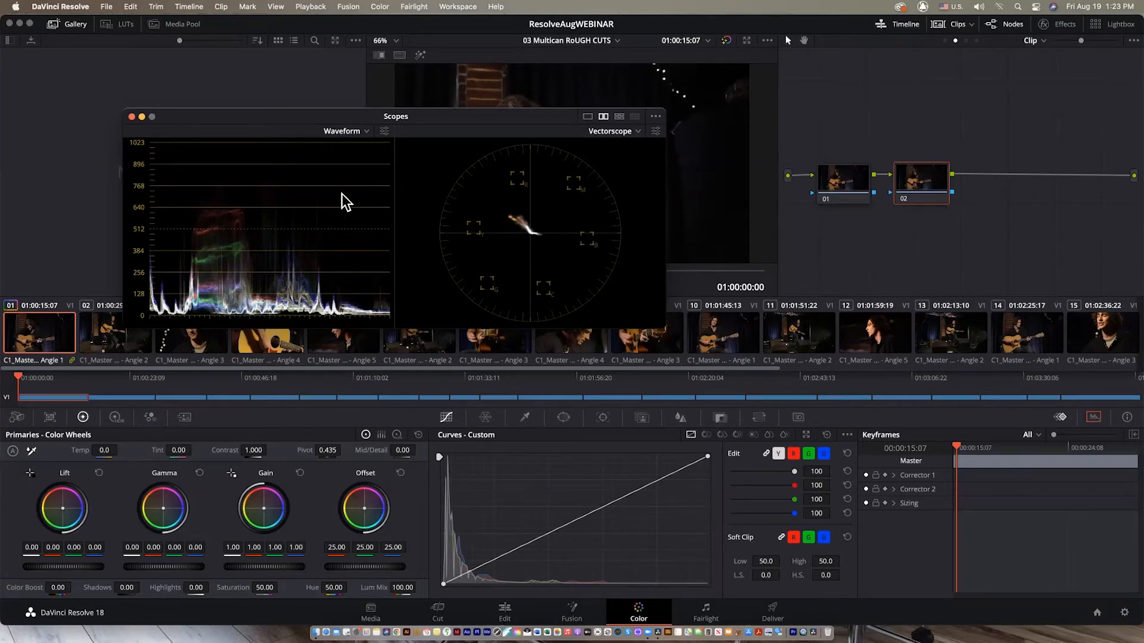
click(385, 132)
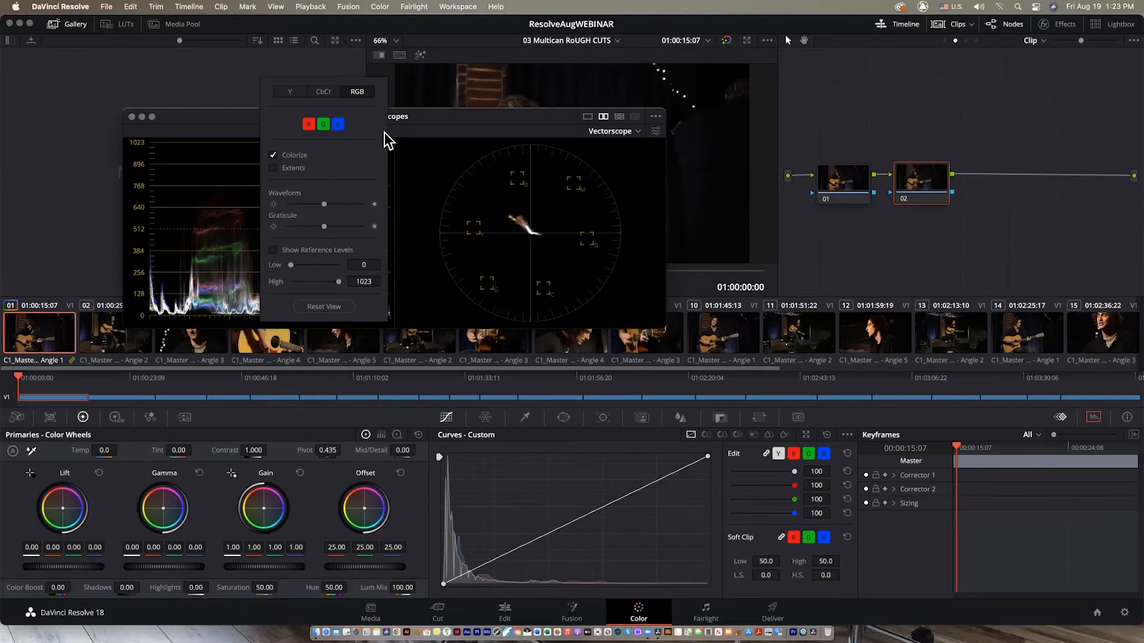
click(273, 156)
click(237, 213)
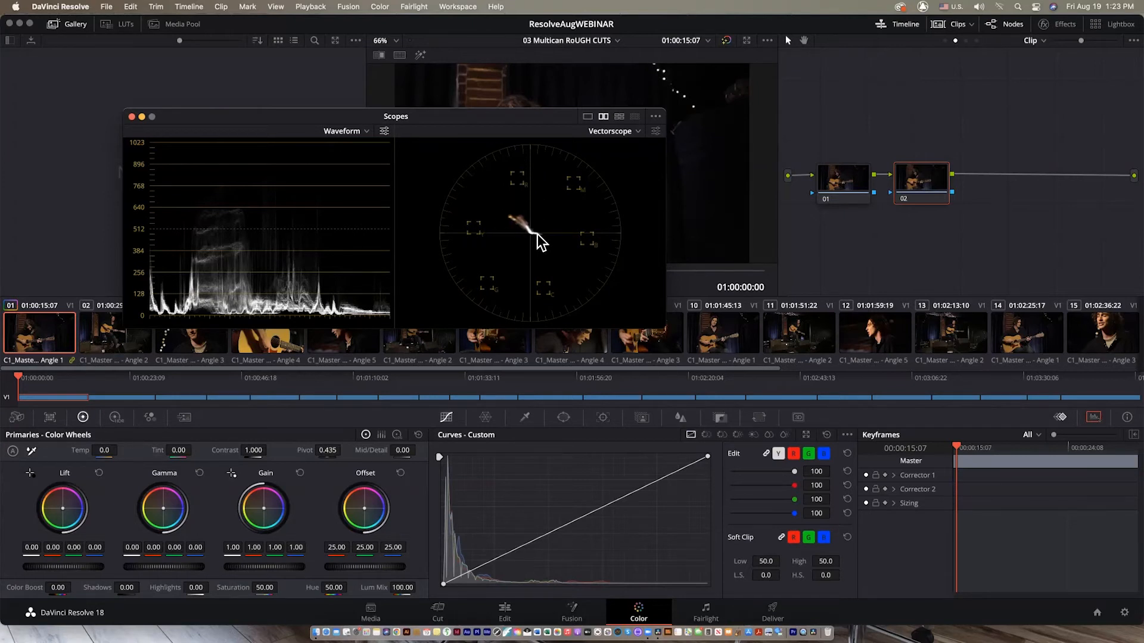
Move the Scopes window clear of the node graph and raise the Vectorscope's trace and graticule brightness.
drag(497, 119, 437, 100)
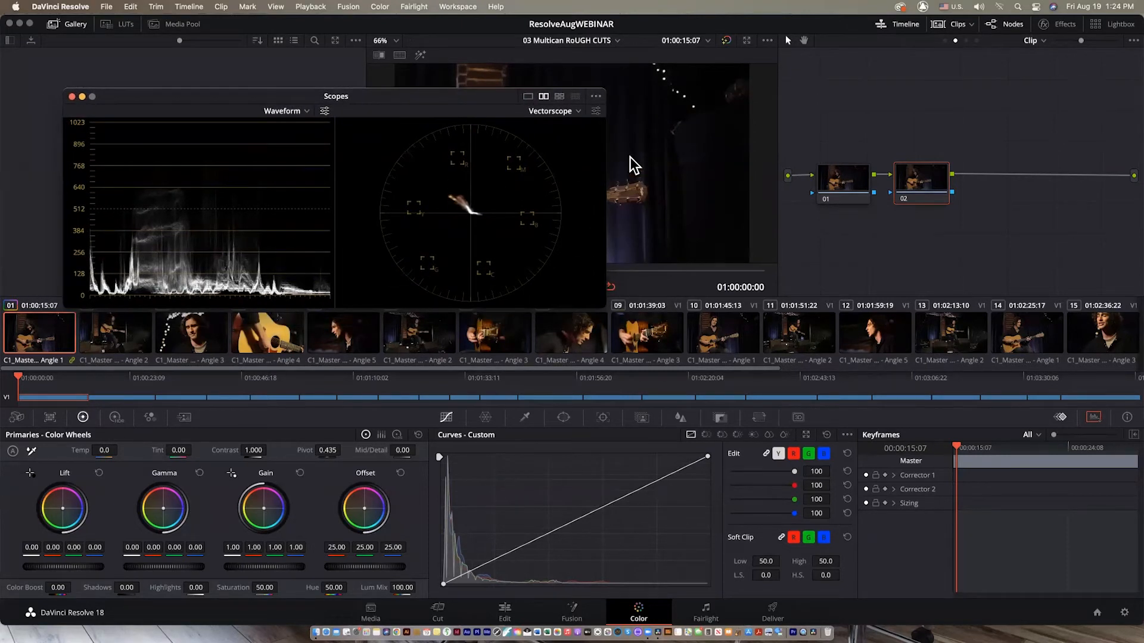
click(595, 112)
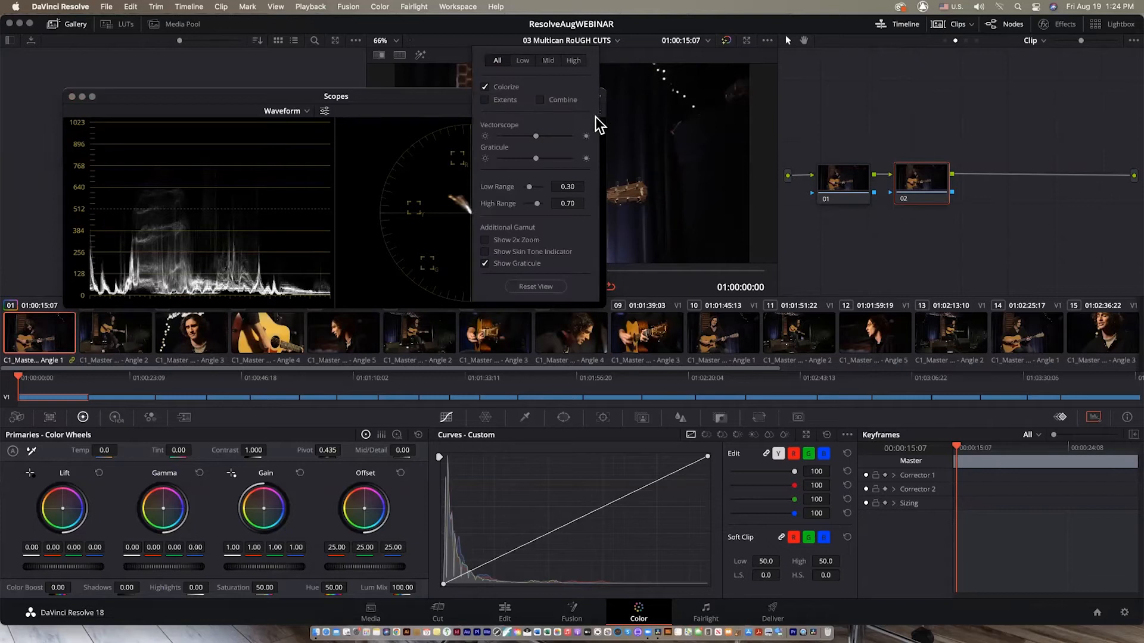
mouse_move(536, 137)
mouse_down()
mouse_move(573, 137)
mouse_move(574, 165)
mouse_up()
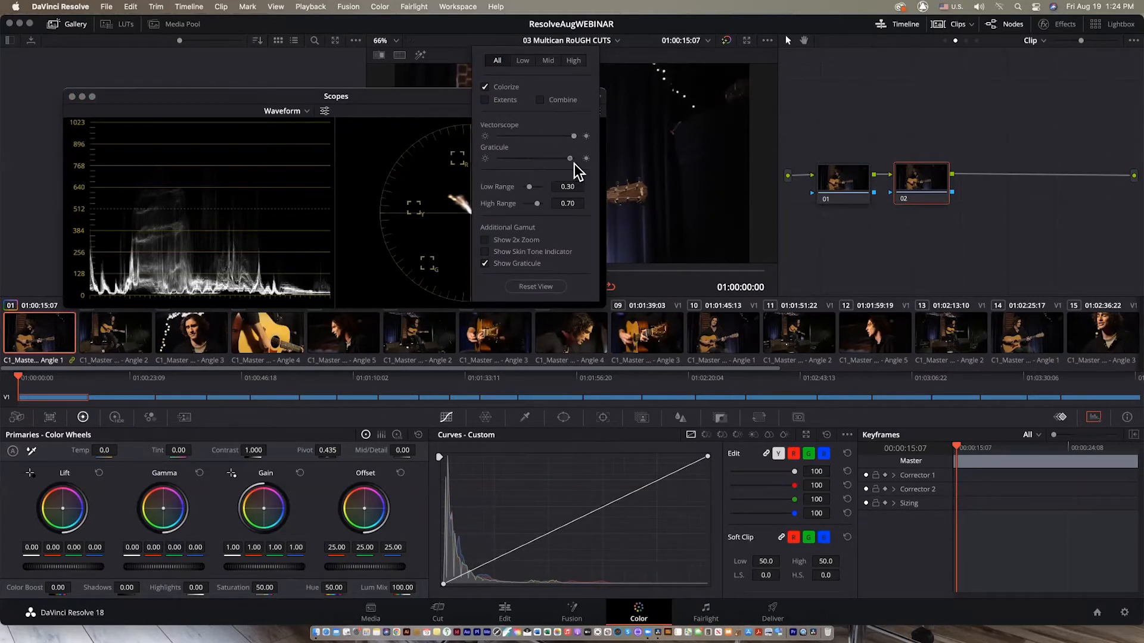
click(424, 227)
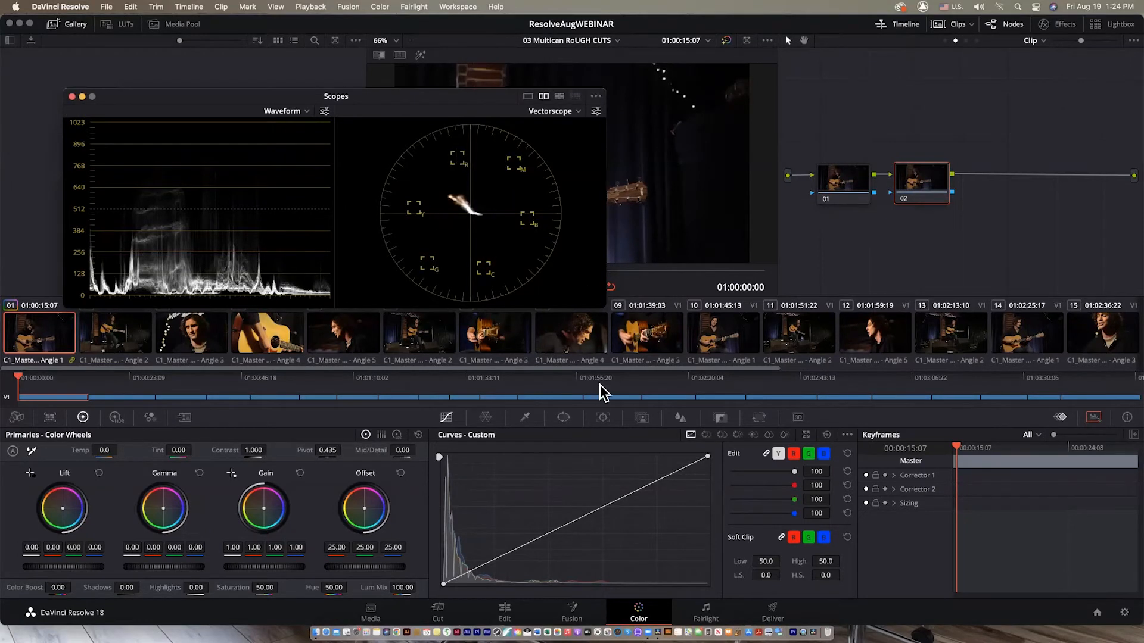
Reduce the Scopes window to a single Waveform view, sized and placed over the gallery so the viewer stays clear.
drag(607, 314, 898, 427)
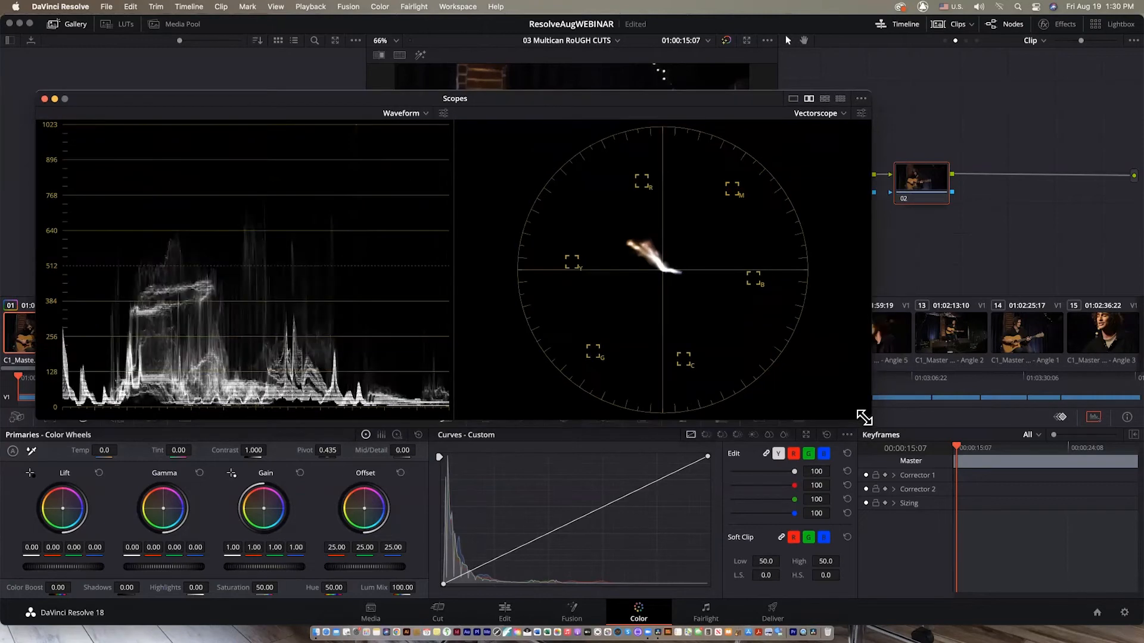
drag(865, 409, 759, 484)
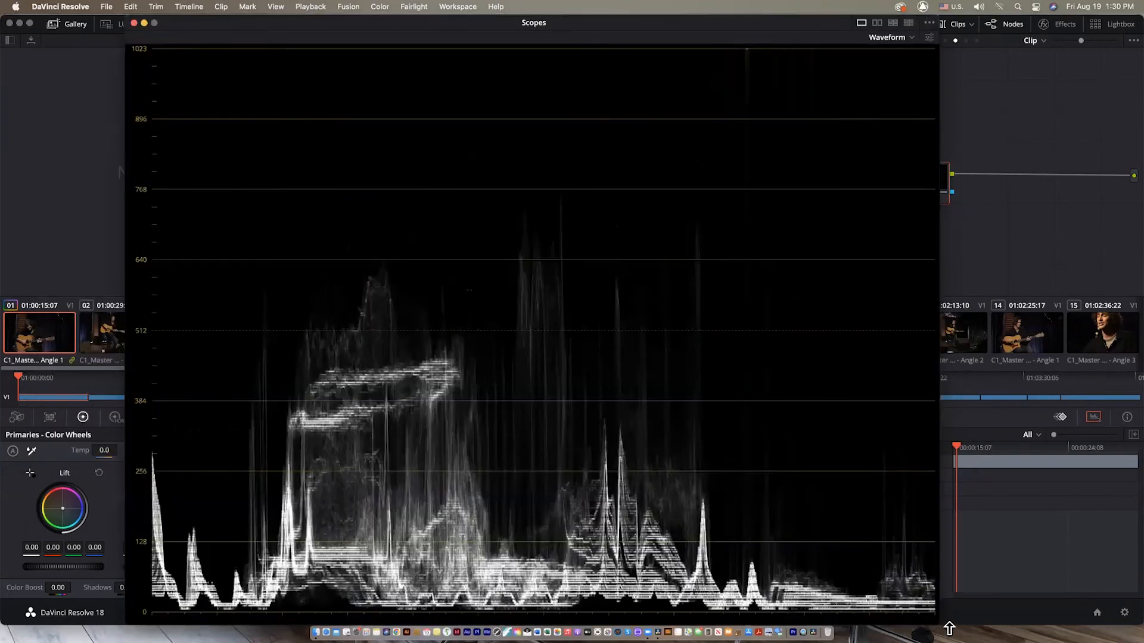
drag(949, 629, 483, 290)
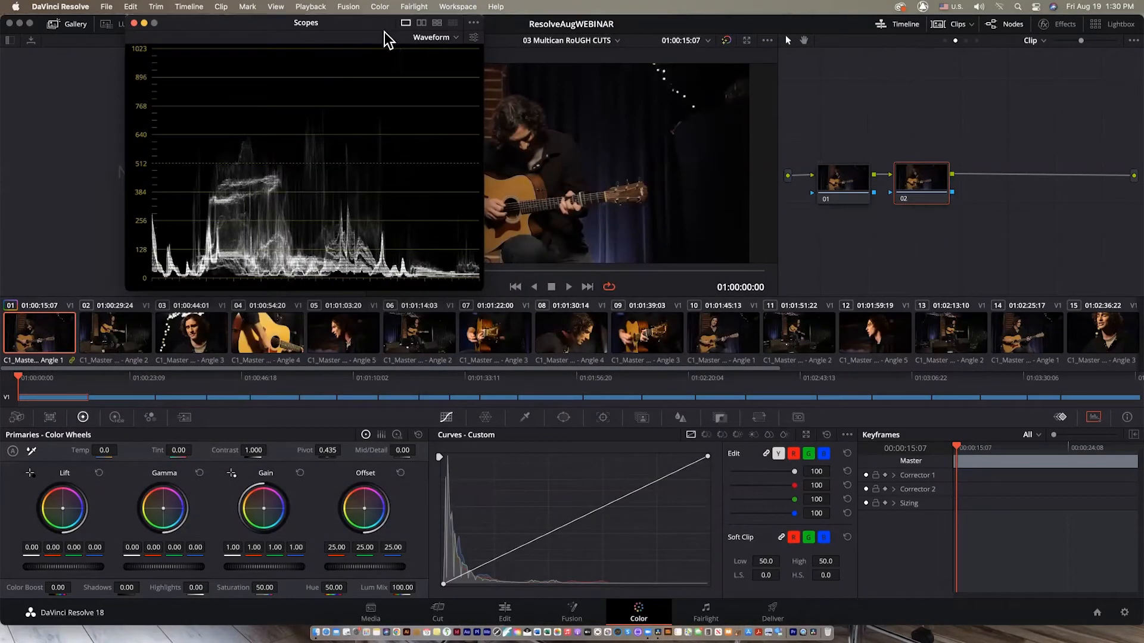
drag(284, 23, 208, 35)
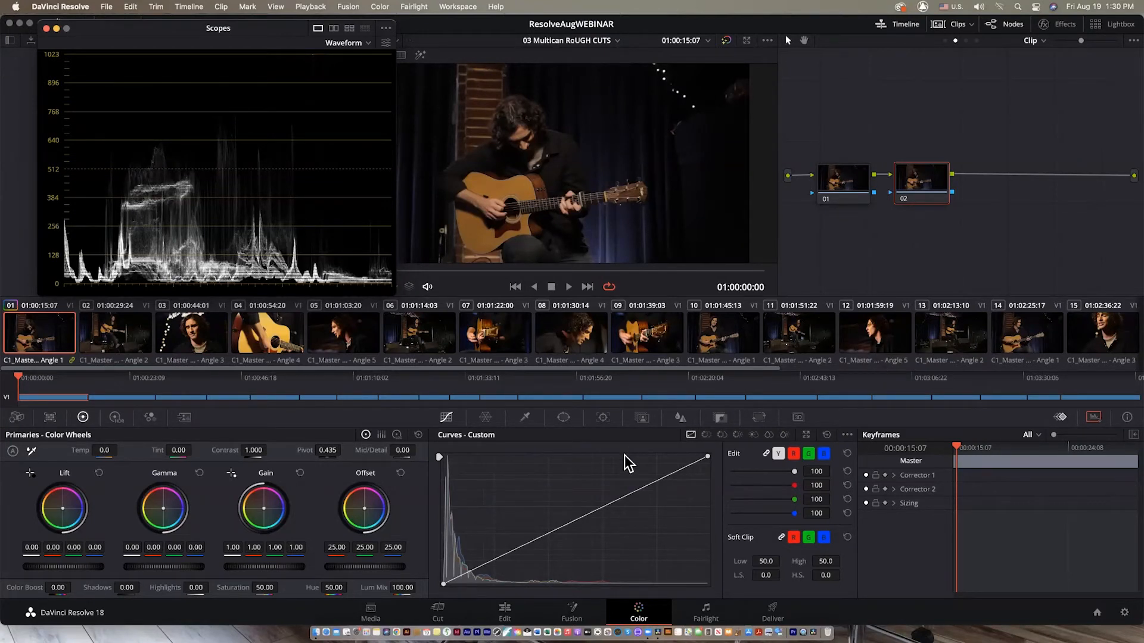
Try the automatic color balance on clip 01's node 02, then reset that node's grade.
click(13, 452)
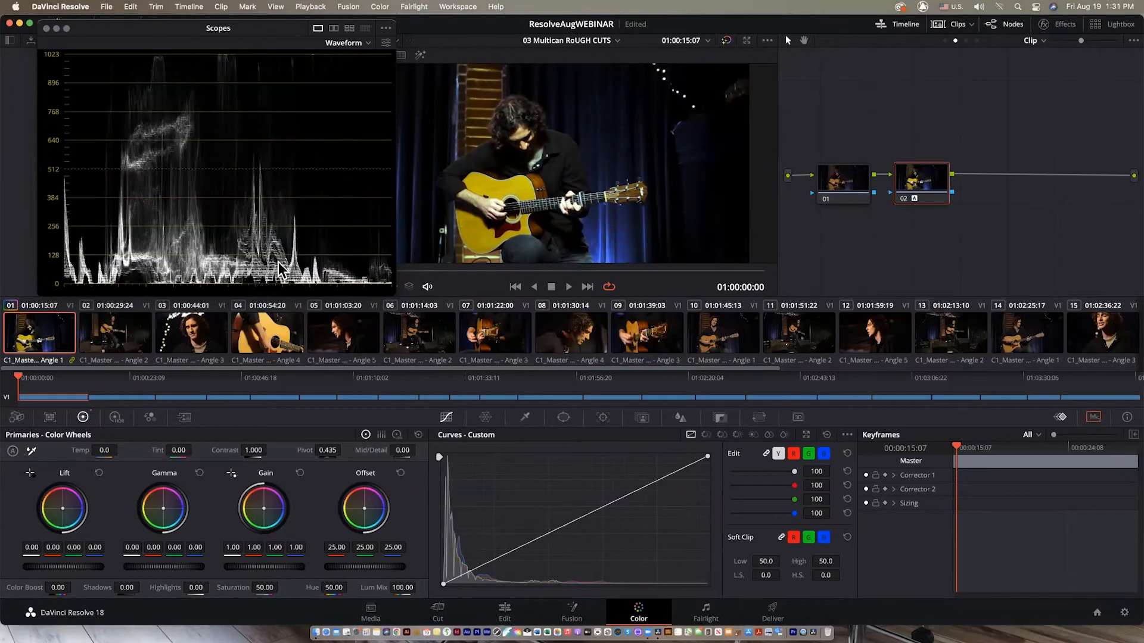
click(902, 198)
click(903, 198)
right_click(923, 181)
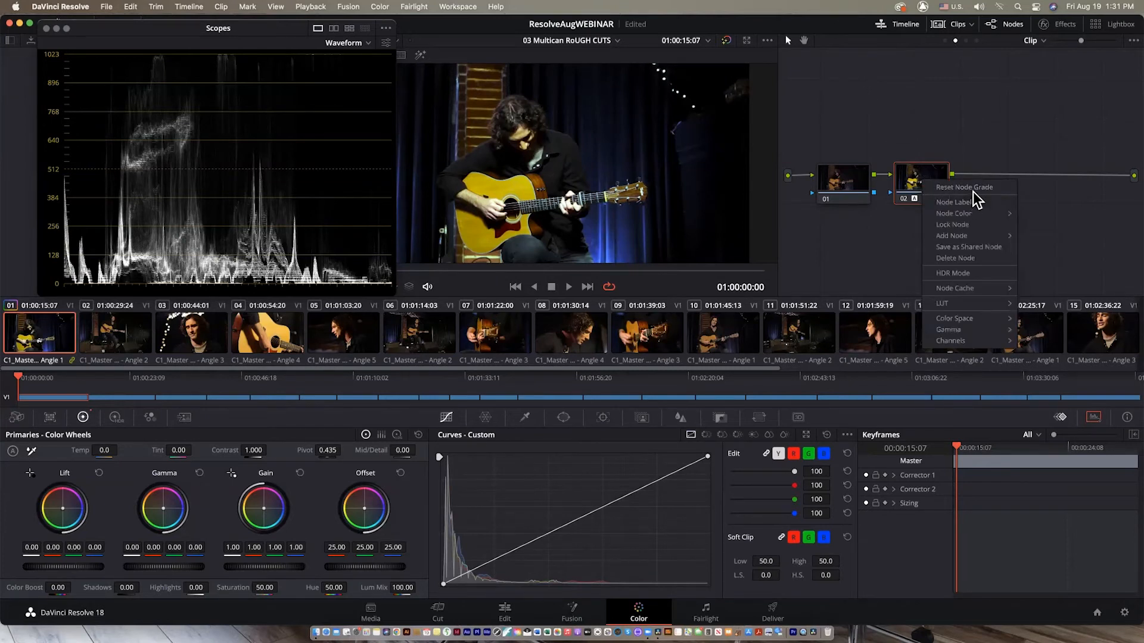
click(974, 190)
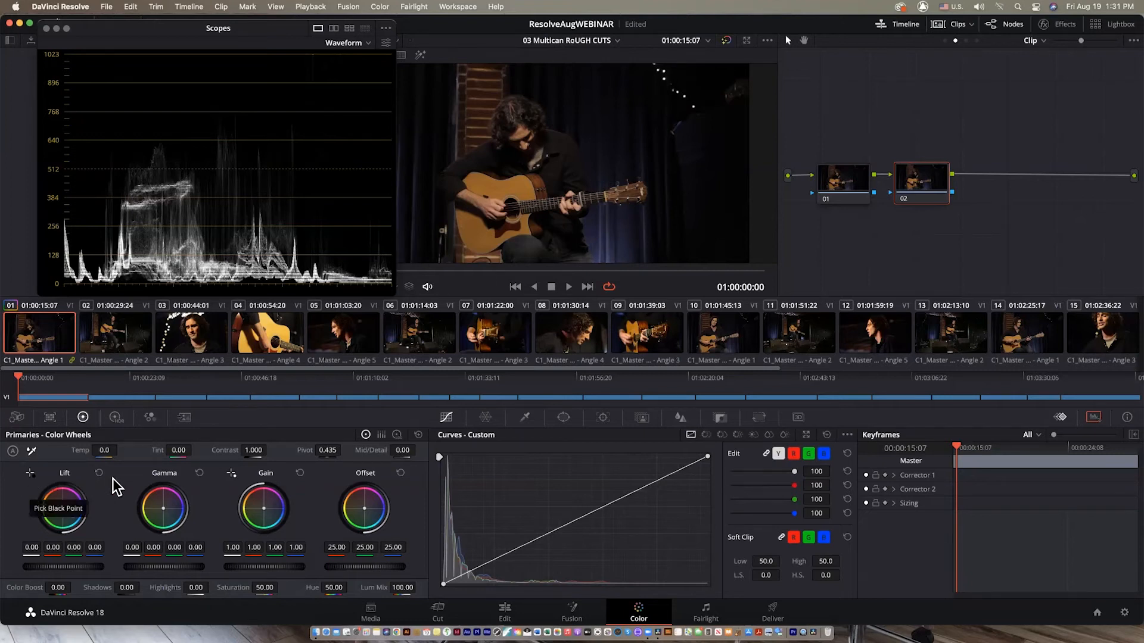
Try setting node 02's black point from the dark area below the guitar and its white point from the guitar body.
click(31, 477)
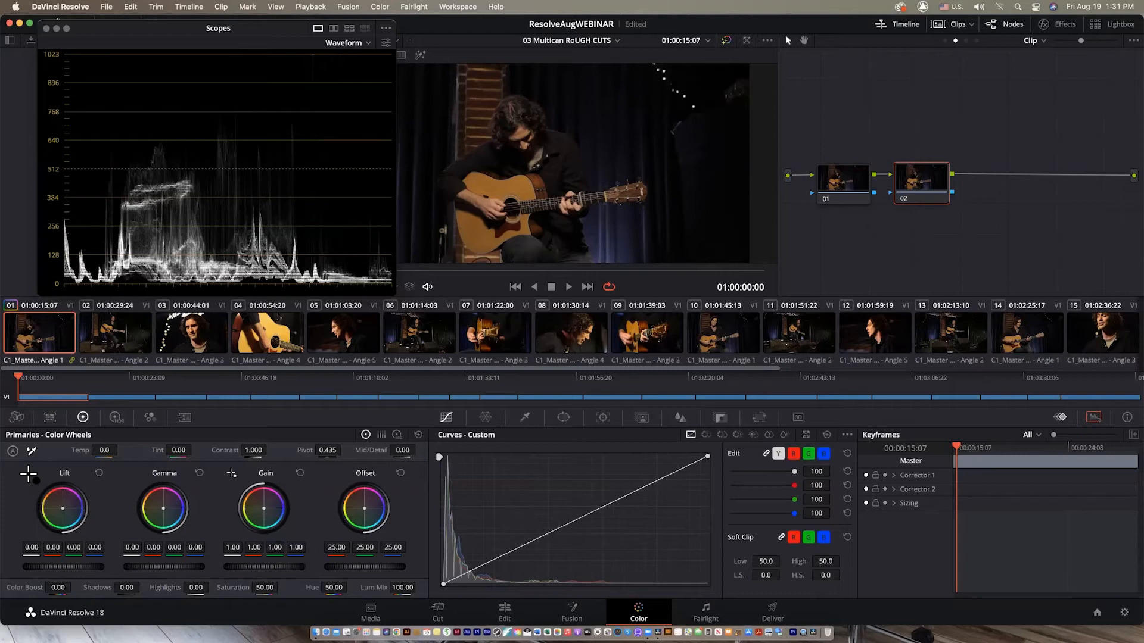
click(570, 240)
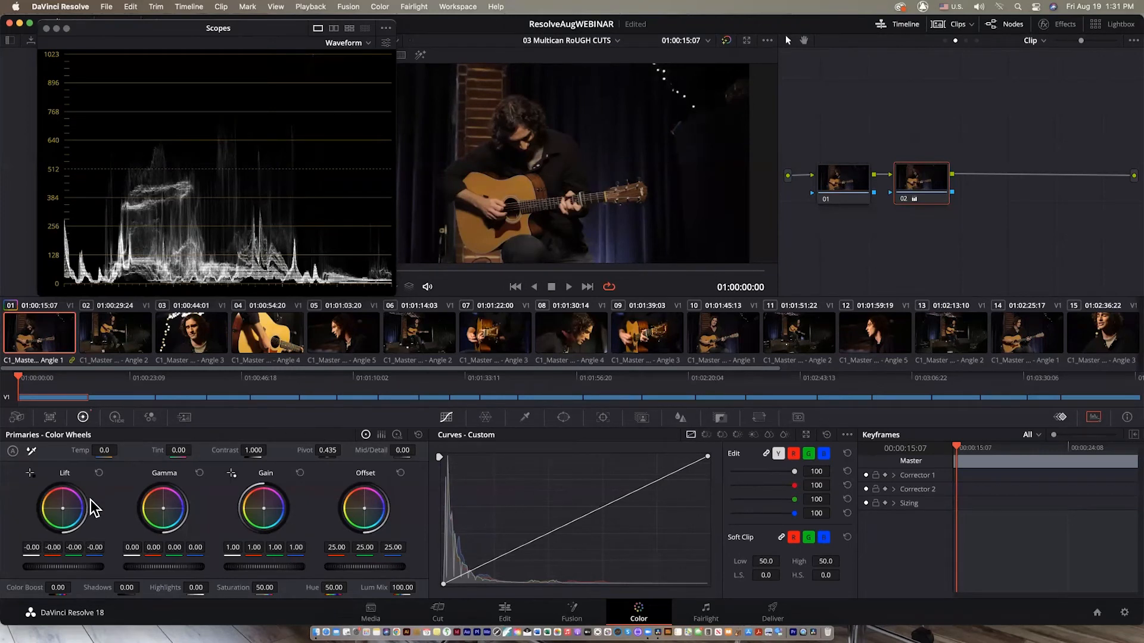
click(232, 474)
click(513, 183)
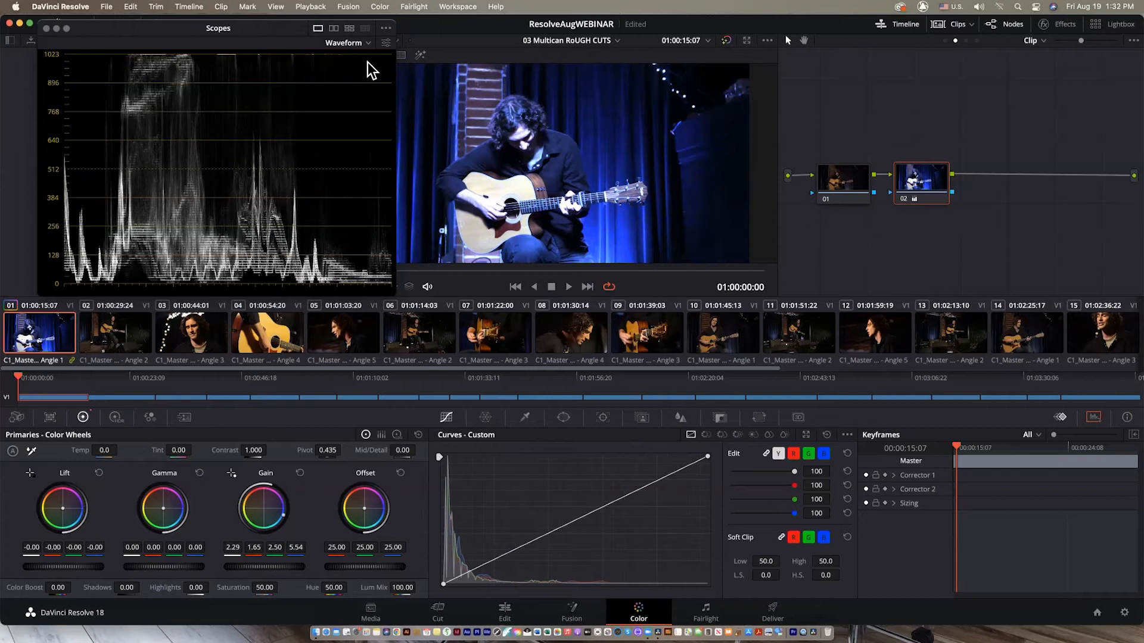
Check the grade in the Vectorscope with trace and graticule brightness raised to maximum, then dismiss the floating Scopes window.
click(334, 27)
drag(246, 30, 251, 95)
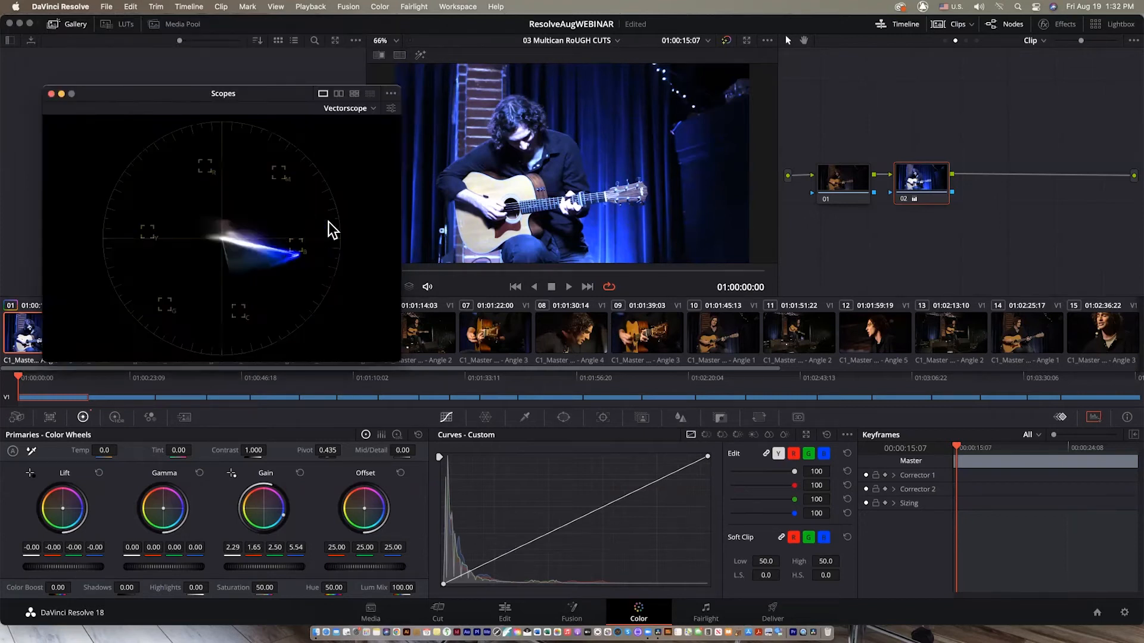
click(391, 108)
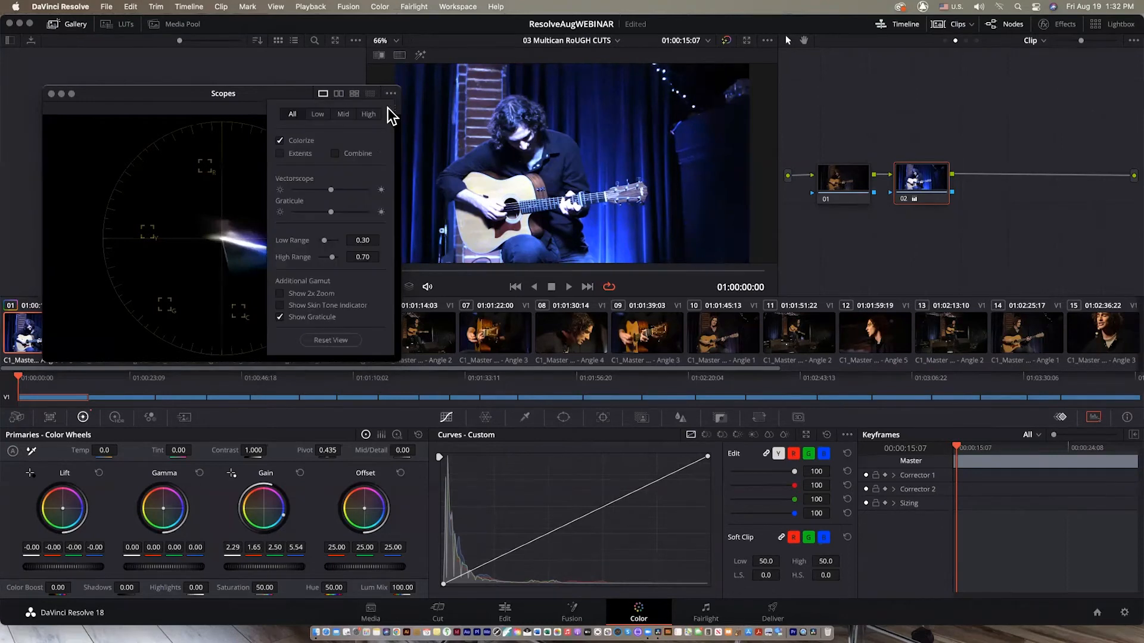
mouse_move(331, 190)
mouse_down()
mouse_move(388, 209)
mouse_move(405, 230)
mouse_up()
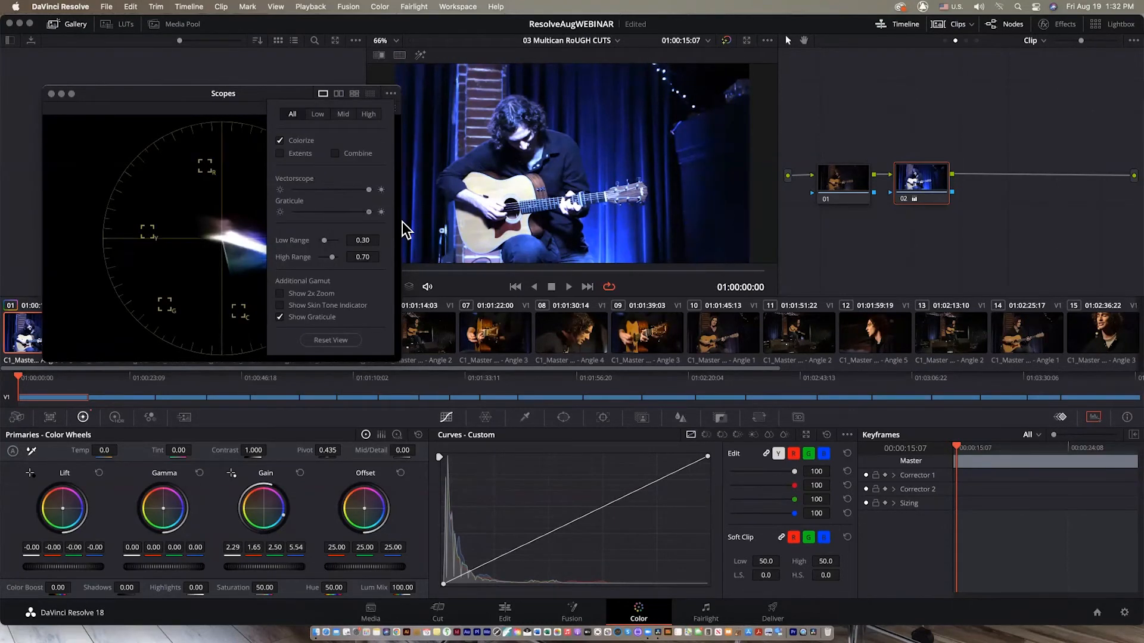
click(148, 95)
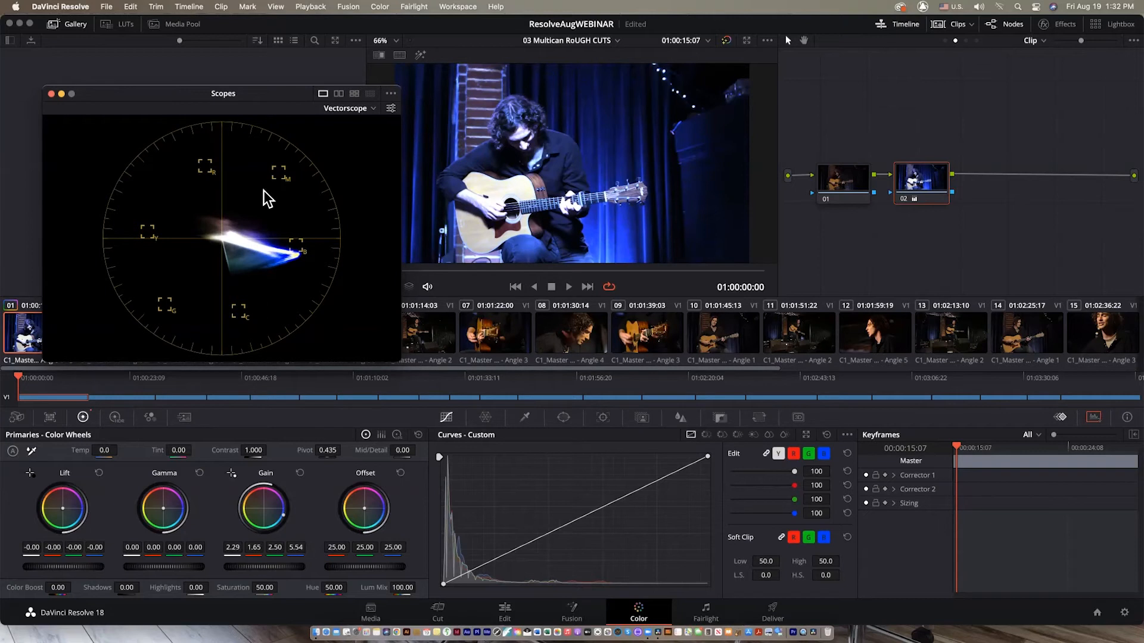
click(72, 94)
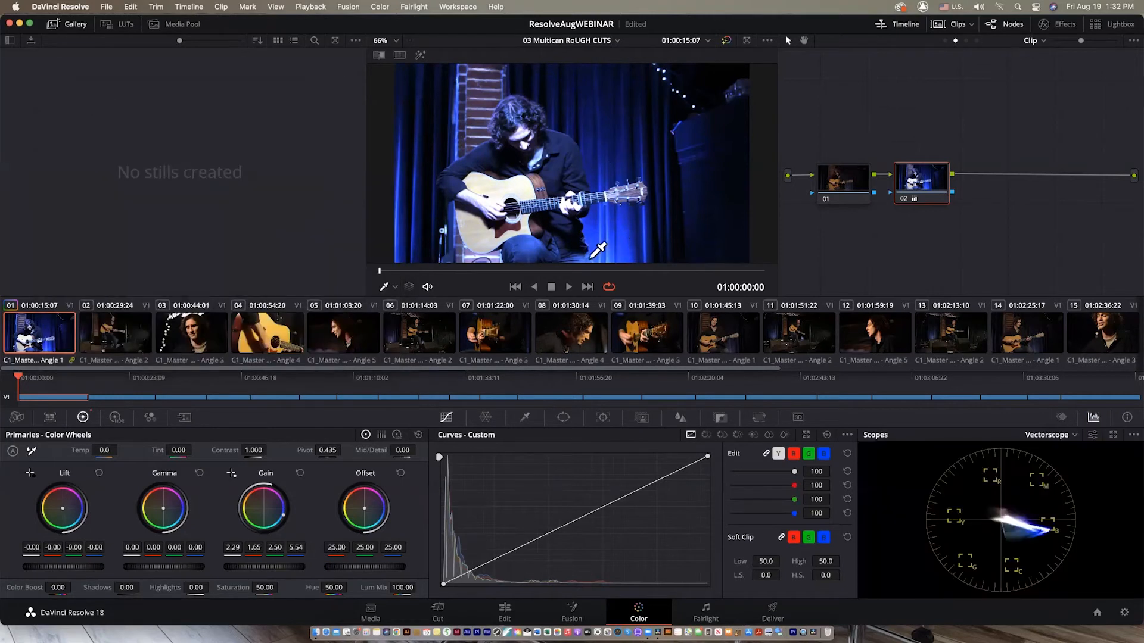
Reset node 02's grade to discard the black and white point picks.
right_click(923, 189)
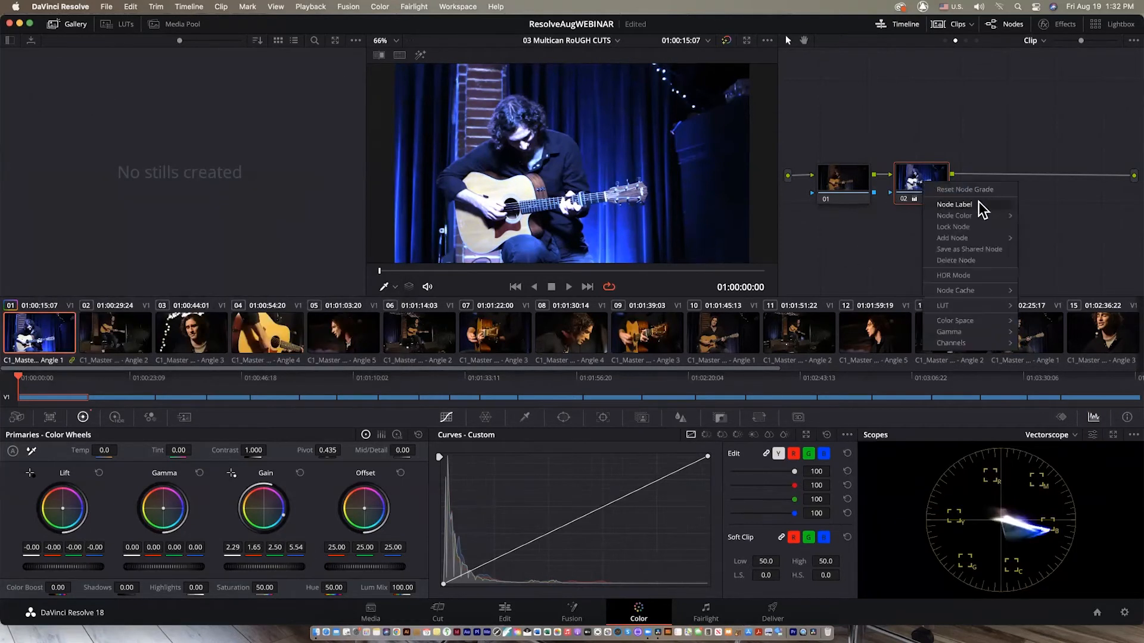
click(965, 189)
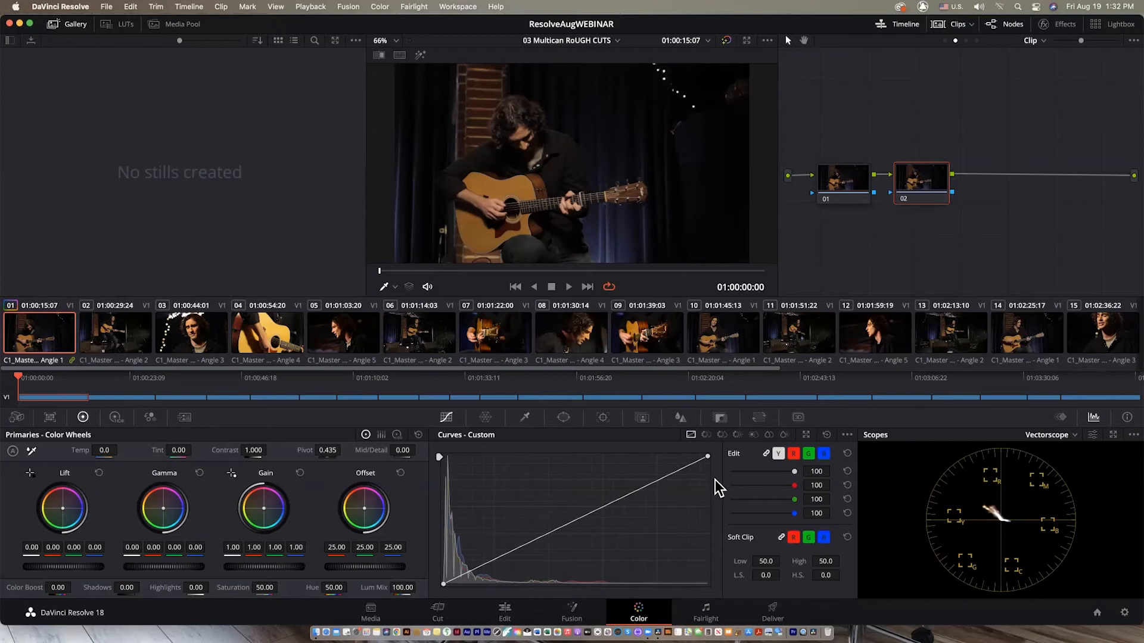
Isolate the red curve channel, relink all channels, and bend the custom curve into an S shape with raised highlights and lowered shadows.
click(780, 455)
click(794, 455)
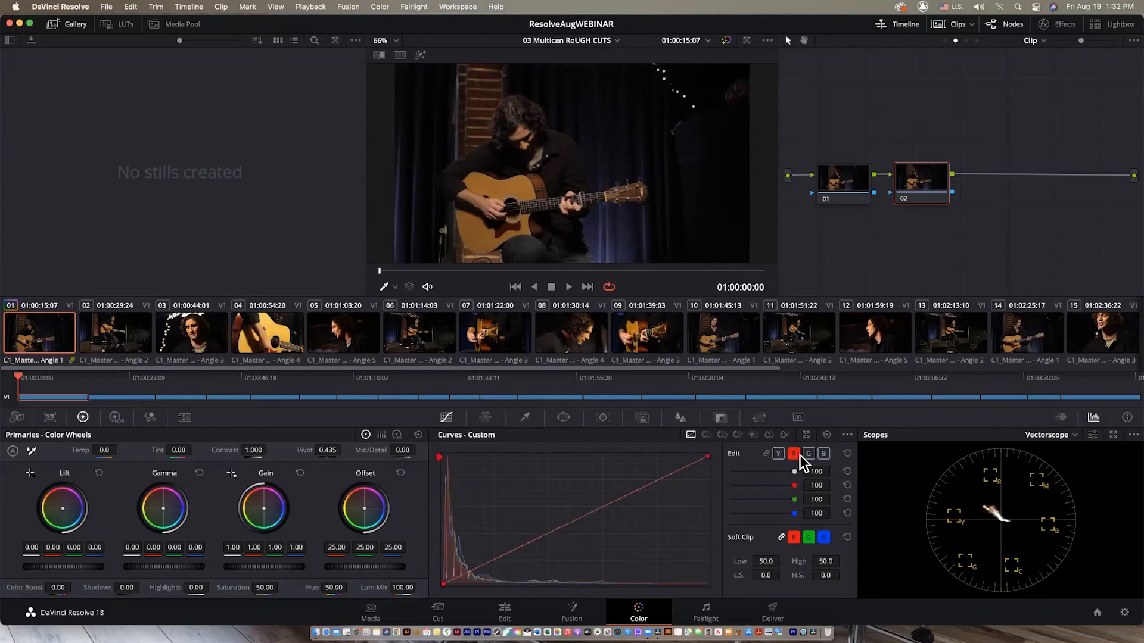
click(765, 453)
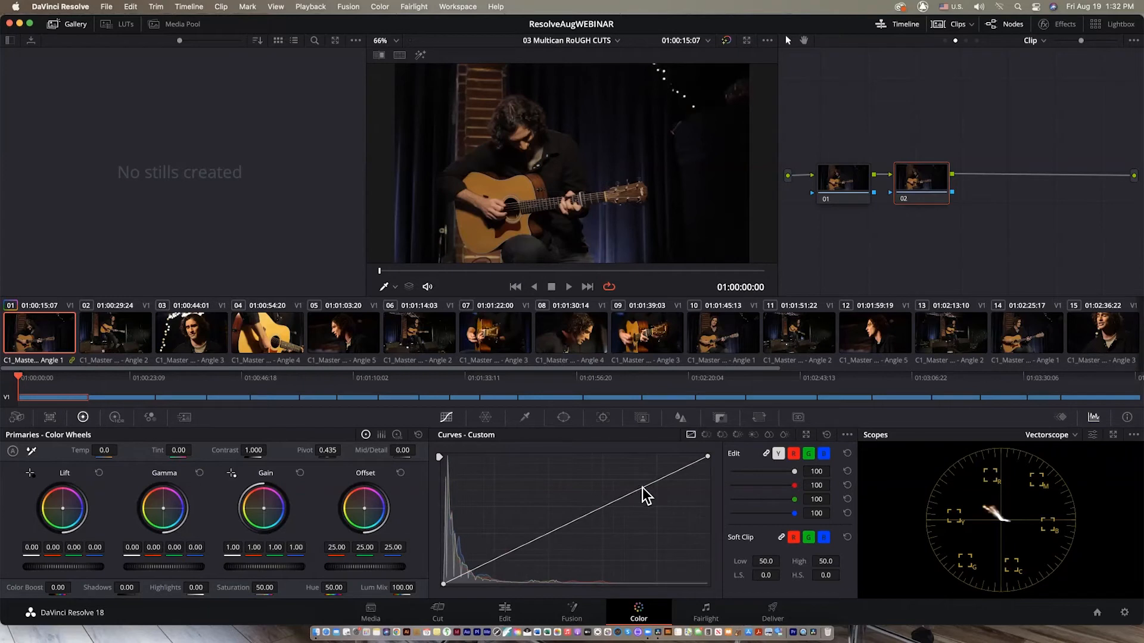
drag(645, 494, 618, 467)
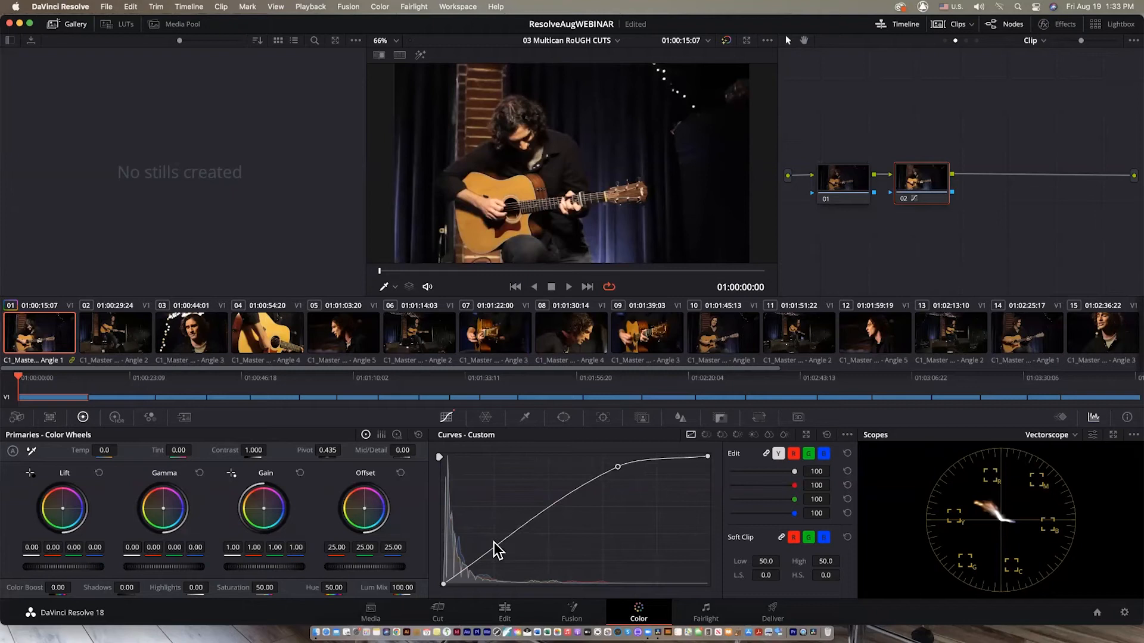
drag(495, 546, 499, 552)
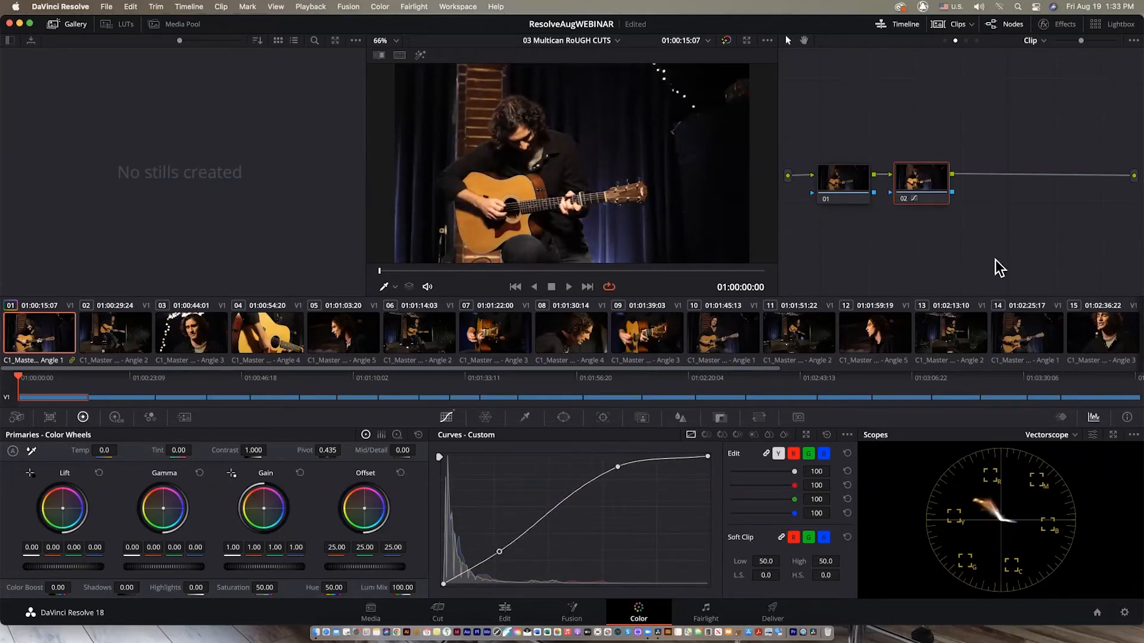
Open the floating Scopes window from the viewer and set it to Waveform.
right_click(563, 167)
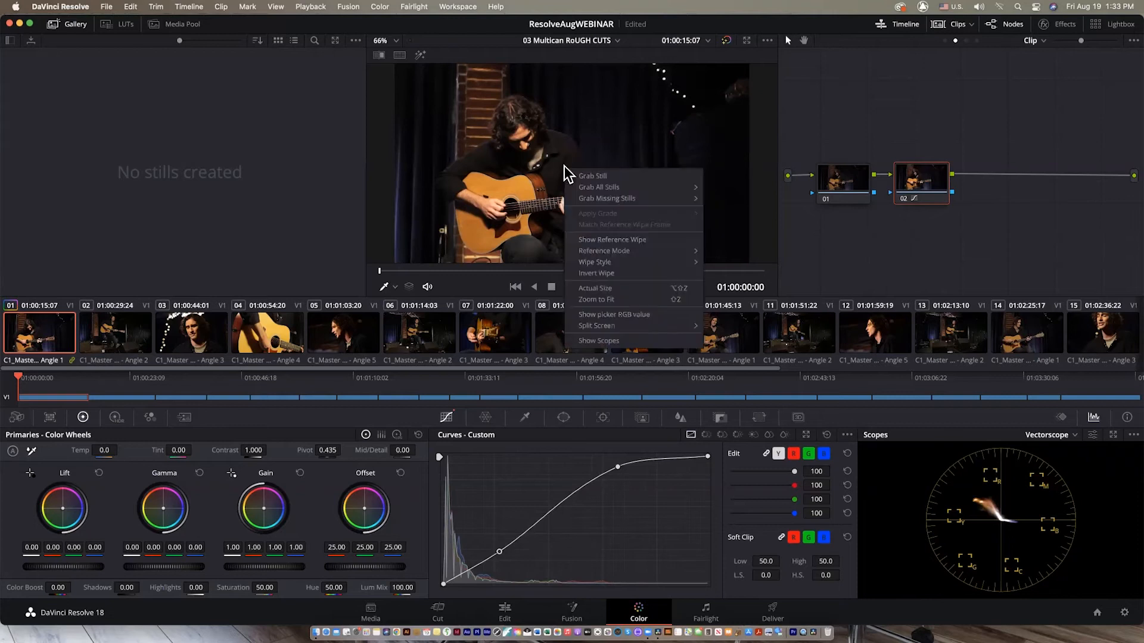
click(630, 342)
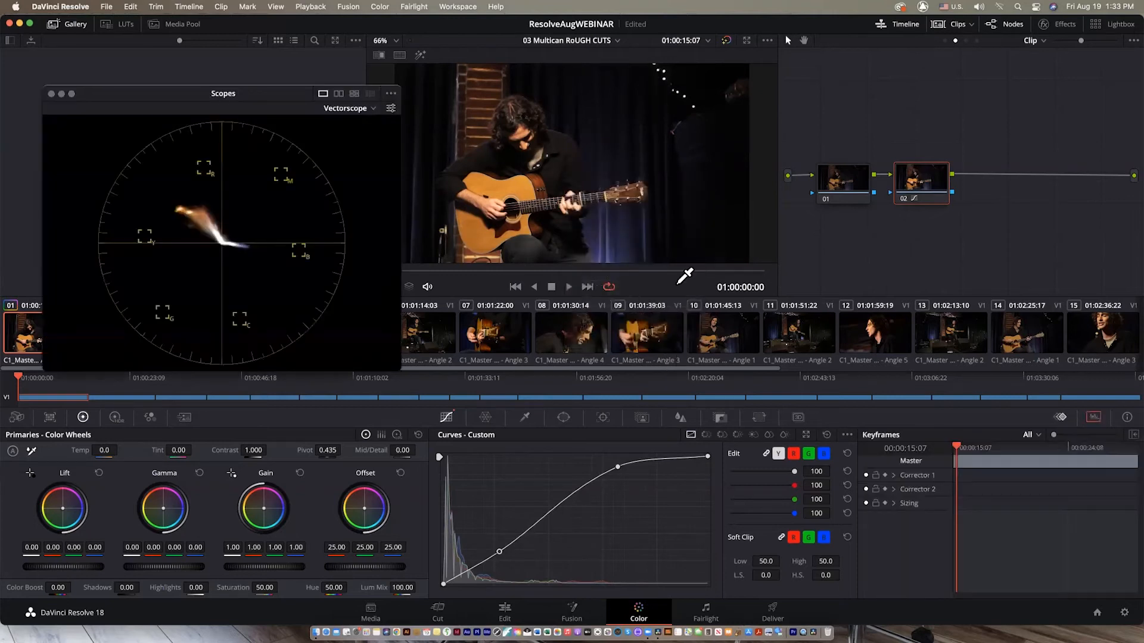
click(370, 109)
click(370, 137)
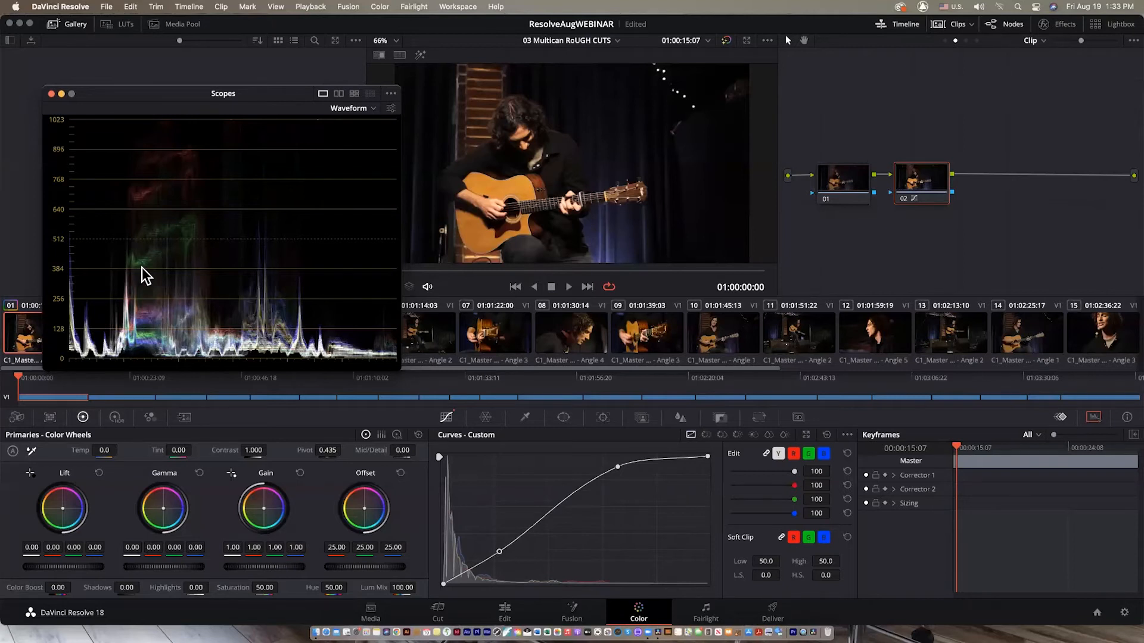
Try lifting the black point of node 02's custom curve and adjusting its shadow and highlight points against the Waveform.
drag(443, 584, 517, 522)
drag(442, 559, 443, 550)
drag(515, 523, 515, 536)
mouse_move(620, 468)
mouse_down()
mouse_move(612, 456)
mouse_move(635, 483)
mouse_move(606, 458)
mouse_move(620, 473)
mouse_up()
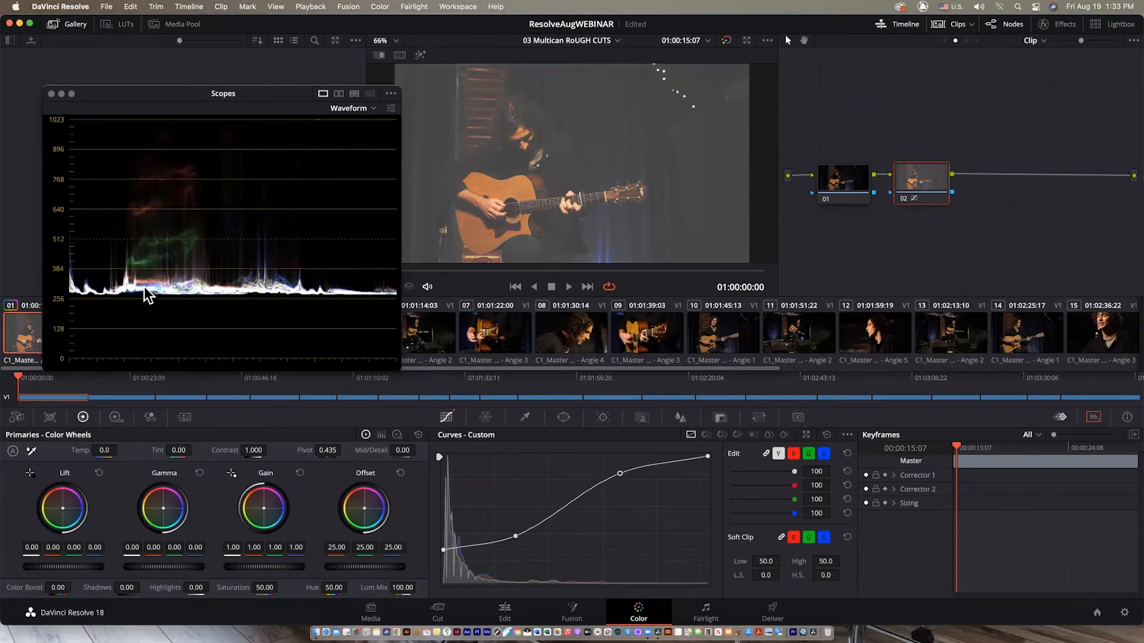
drag(514, 537, 492, 519)
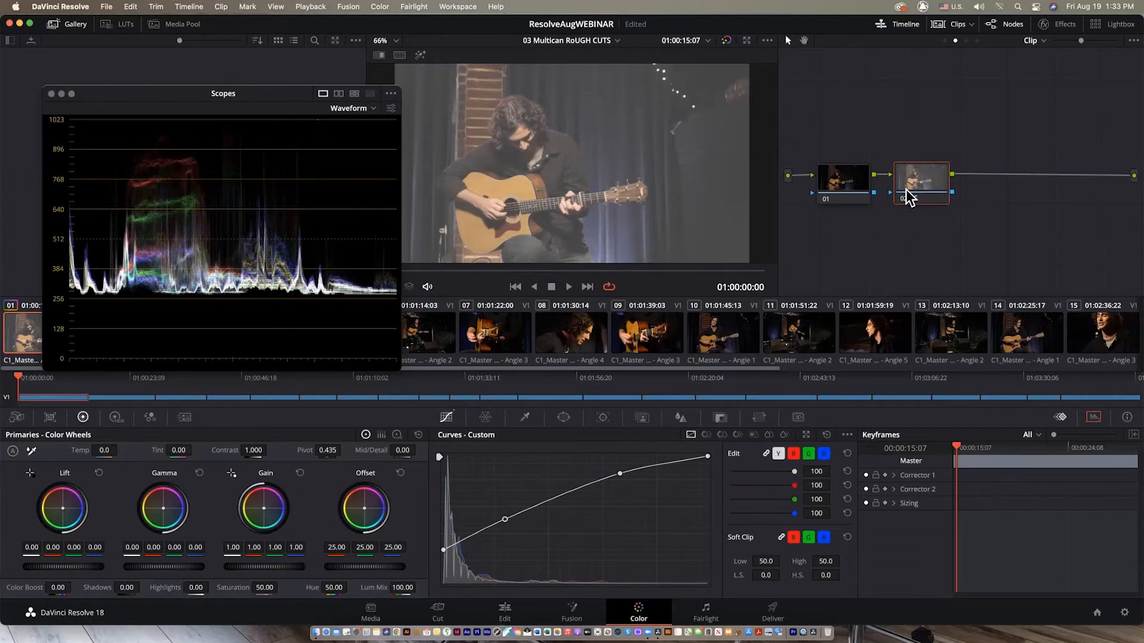
Reset node 02's grade and close the floating Scopes window.
right_click(946, 178)
click(999, 184)
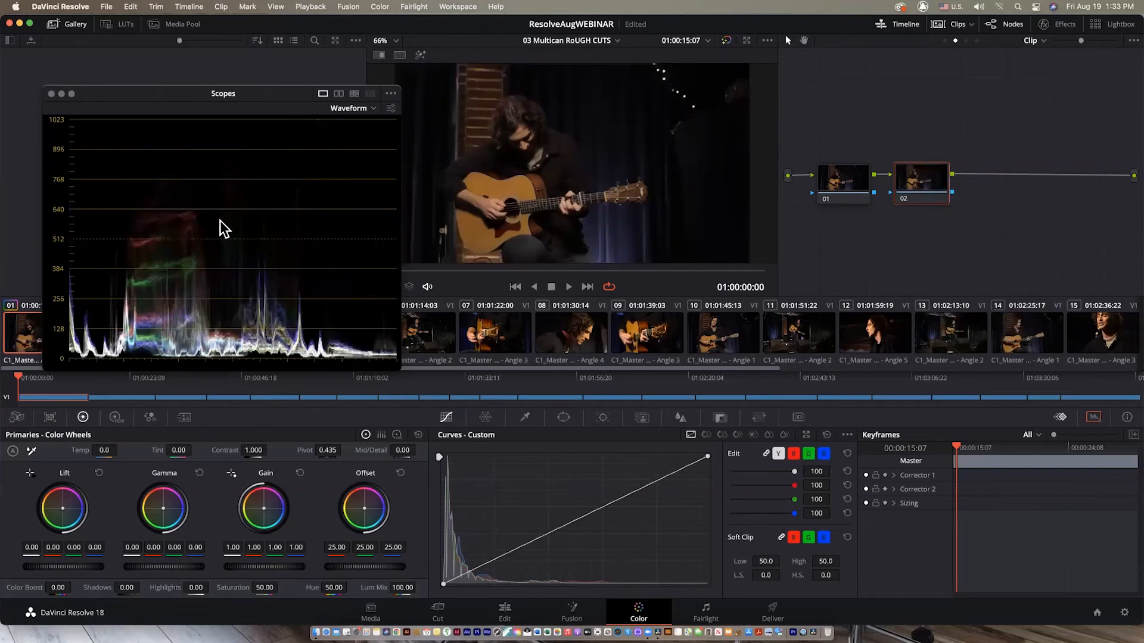
click(51, 93)
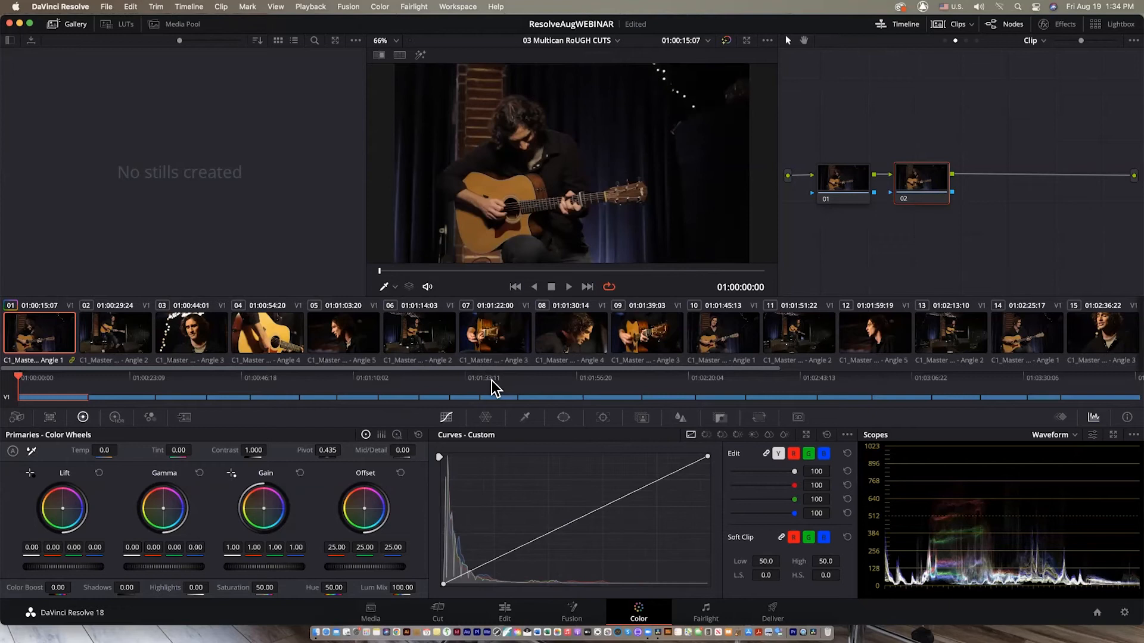
Add the Angle 1 clips 01, 10, 14, 17 and 22 to a new group named ANGLE 01.
super+click(707, 364)
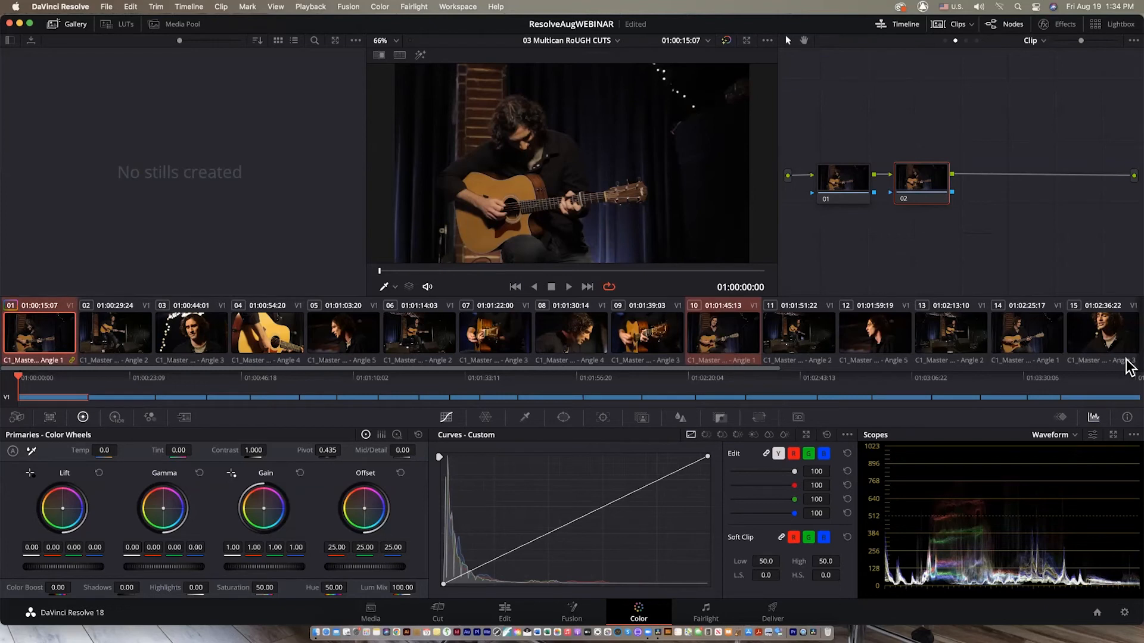
scroll(1040, 322, right, 5)
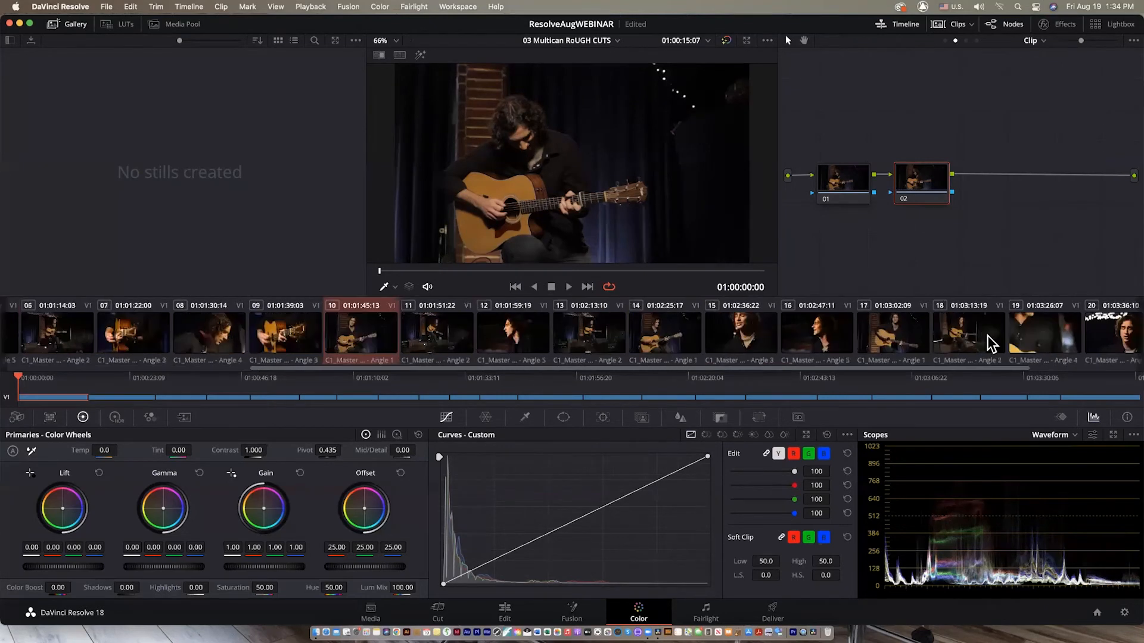
super+click(685, 328)
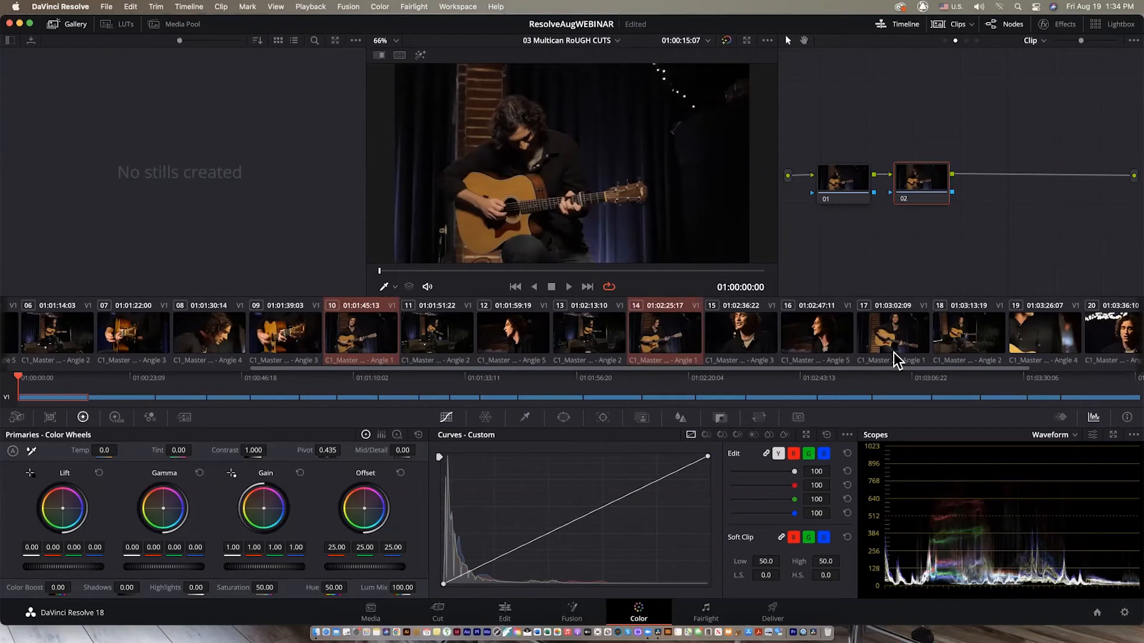
super+click(909, 339)
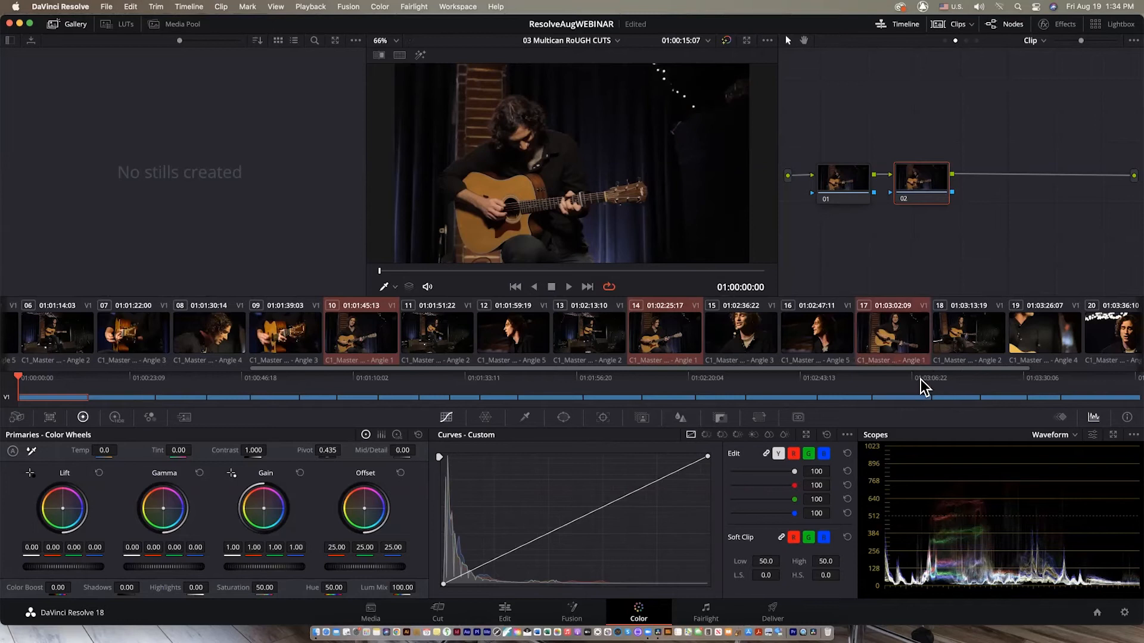
scroll(934, 370, right, 5)
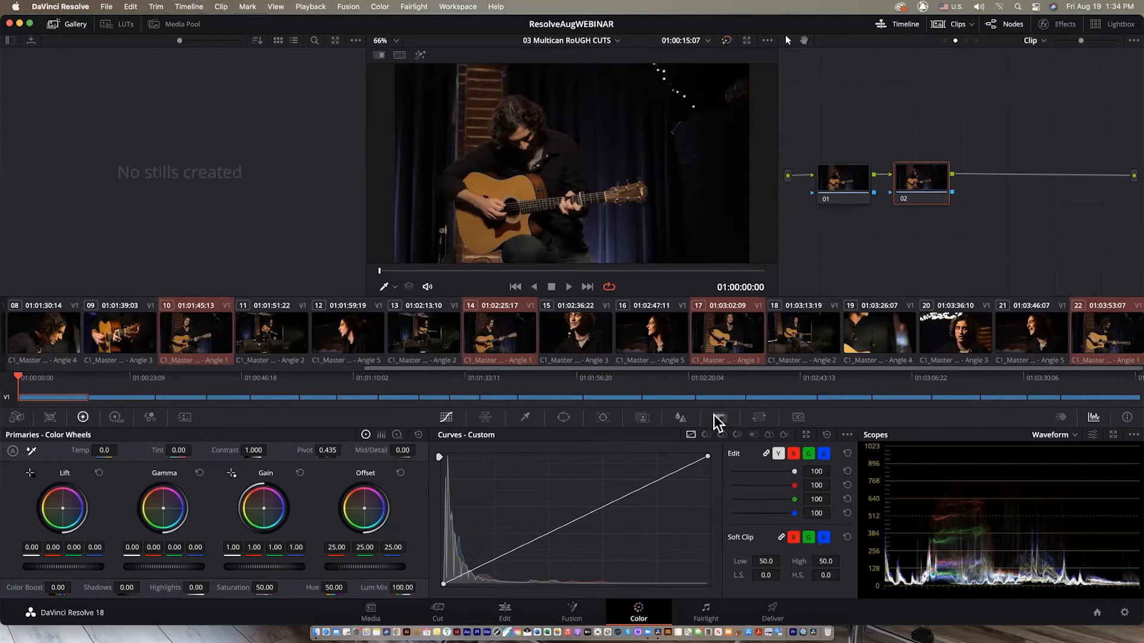
right_click(186, 332)
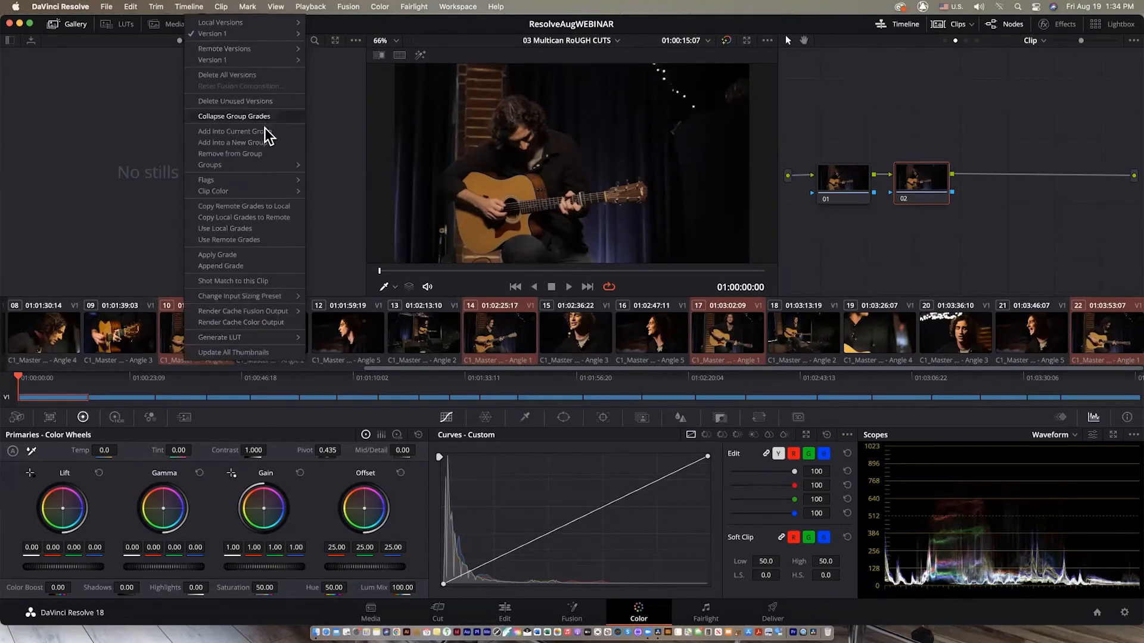
click(238, 142)
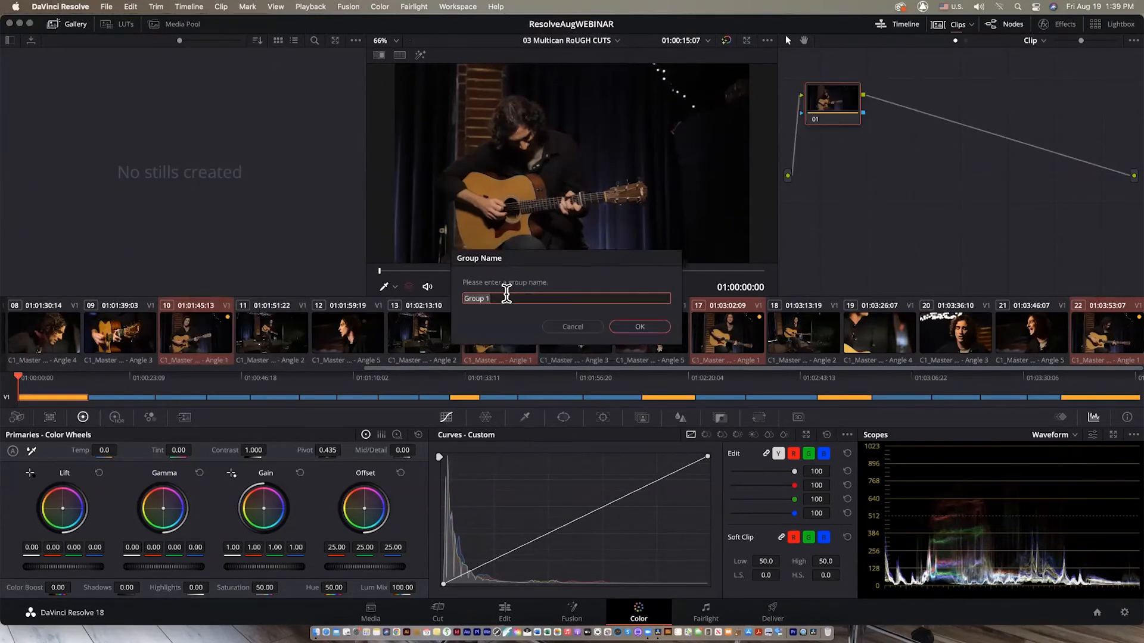
click(504, 296)
key(super+a)
text(ANGLE 01)
click(657, 329)
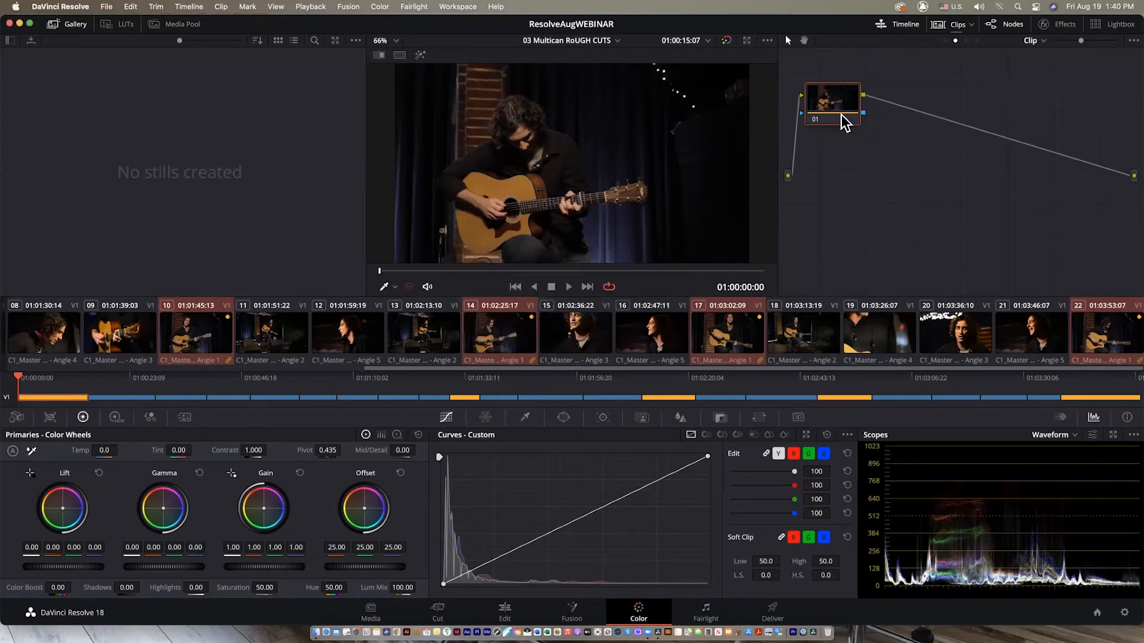
Line up clip 01's node with the graph's input and output, and switch the node graph to Group Pre-Clip.
drag(842, 117, 852, 209)
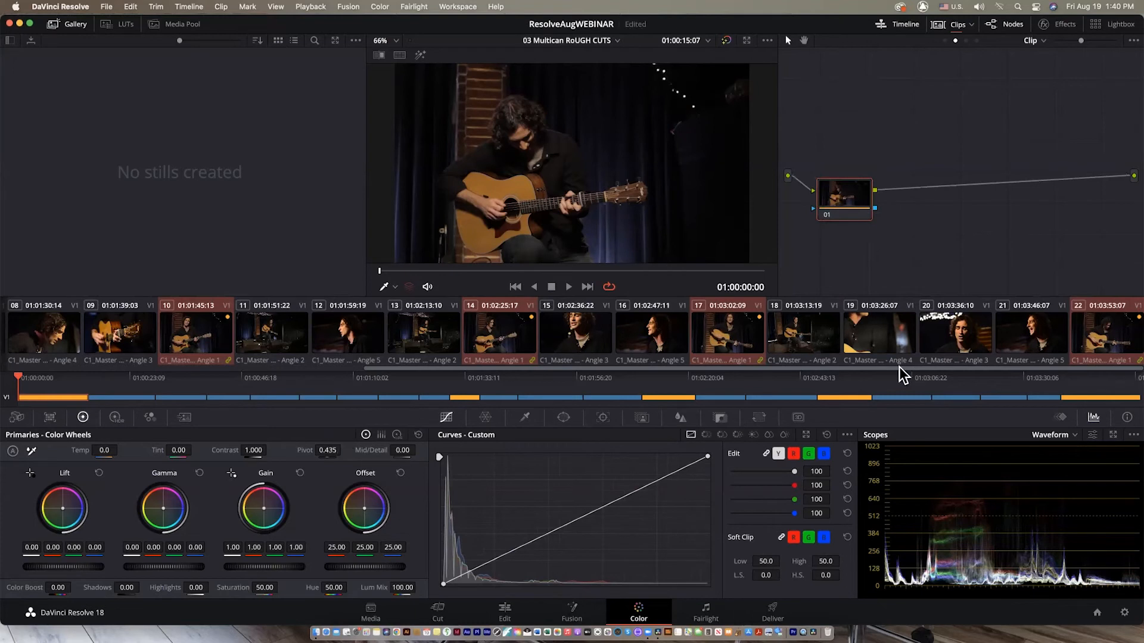
drag(898, 367, 84, 356)
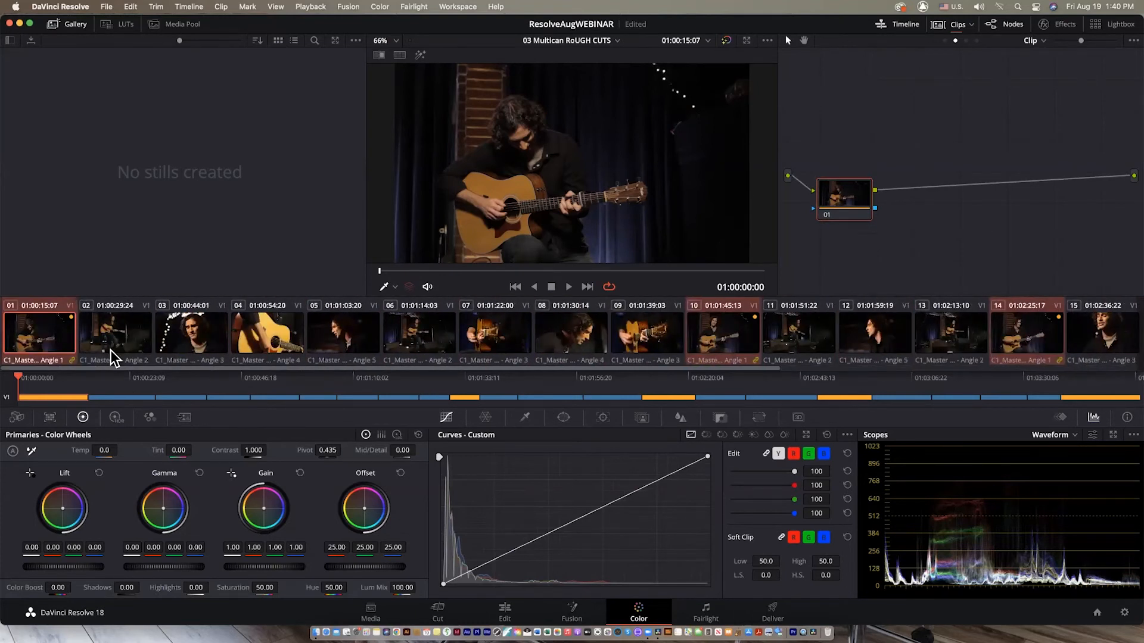
drag(858, 214, 866, 191)
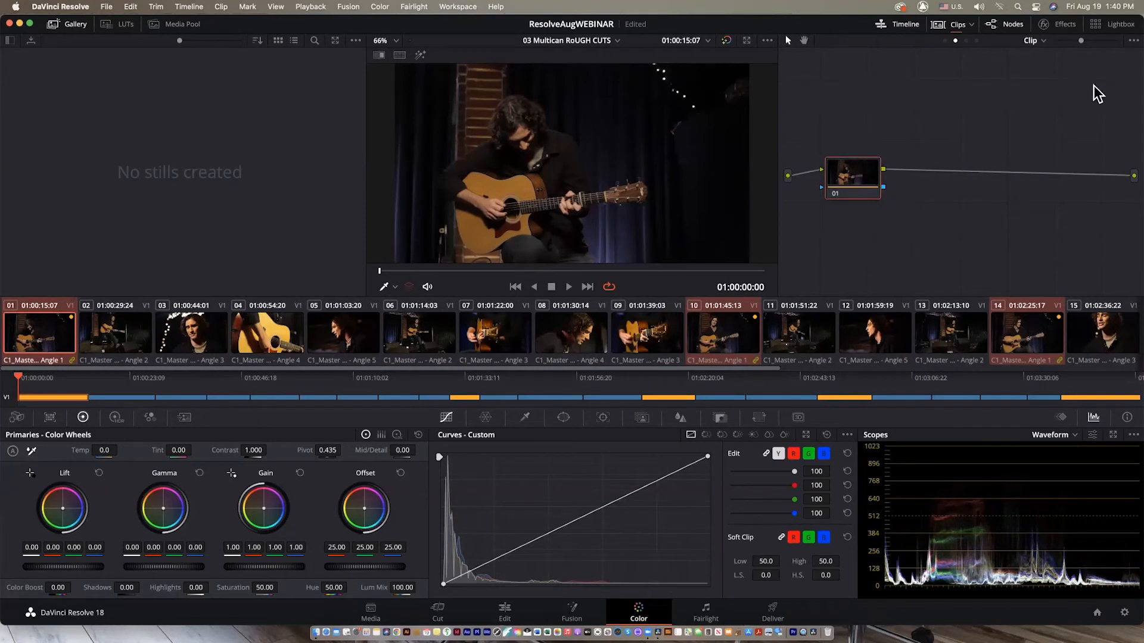
click(1041, 41)
click(1067, 57)
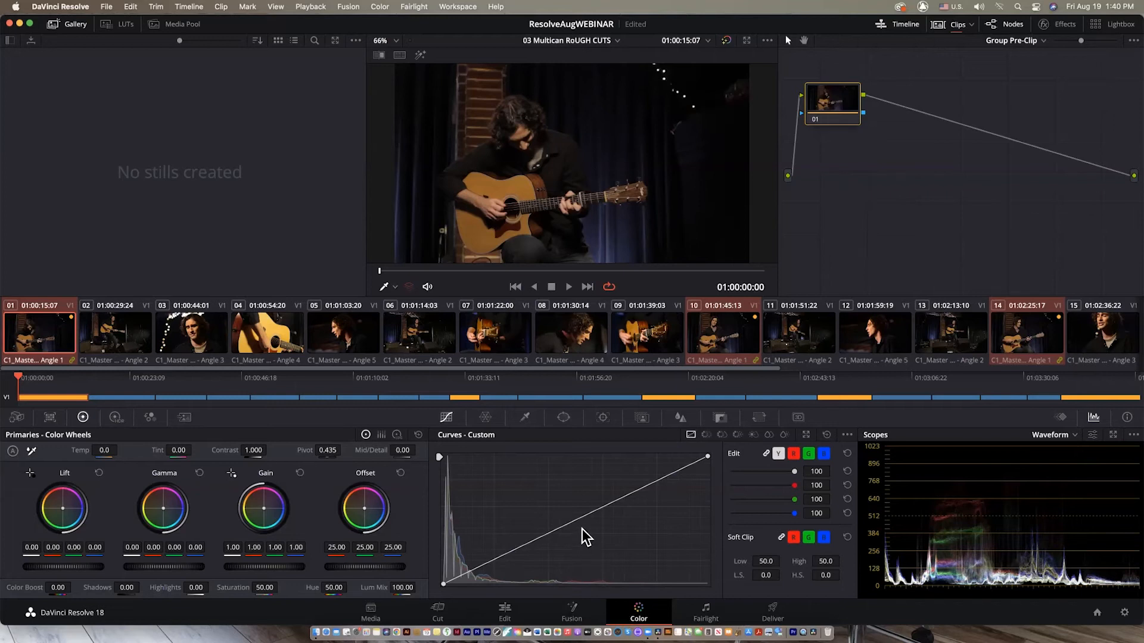
Brighten the ANGLE 01 group strongly by pulling up the middle of its pre-clip custom curve, and set Saturation to 100.
drag(577, 523, 530, 470)
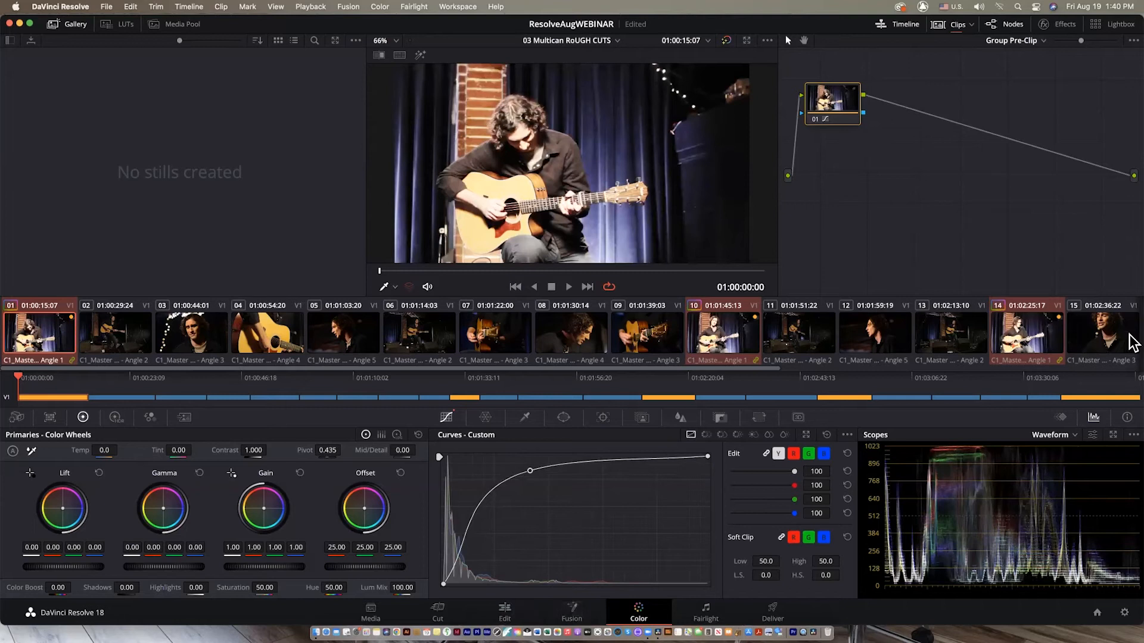
drag(707, 368, 306, 356)
drag(259, 588, 299, 586)
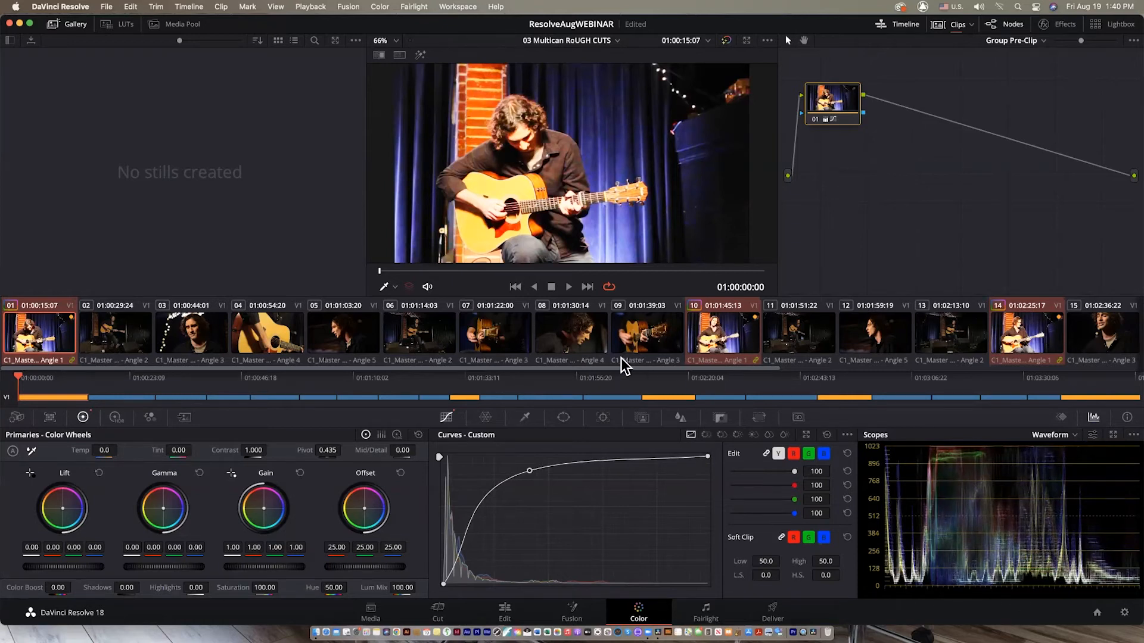
Set the ANGLE 01 group's pre-clip Saturation to 0 to turn all its clips black and white.
scroll(627, 374, right, 10)
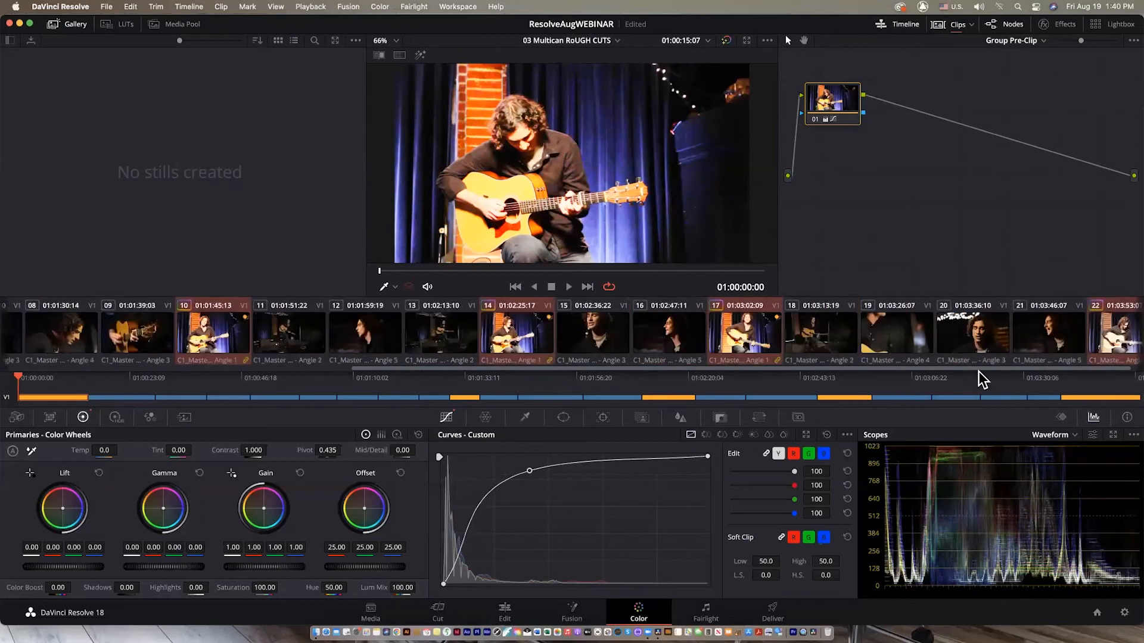
drag(940, 370, 611, 379)
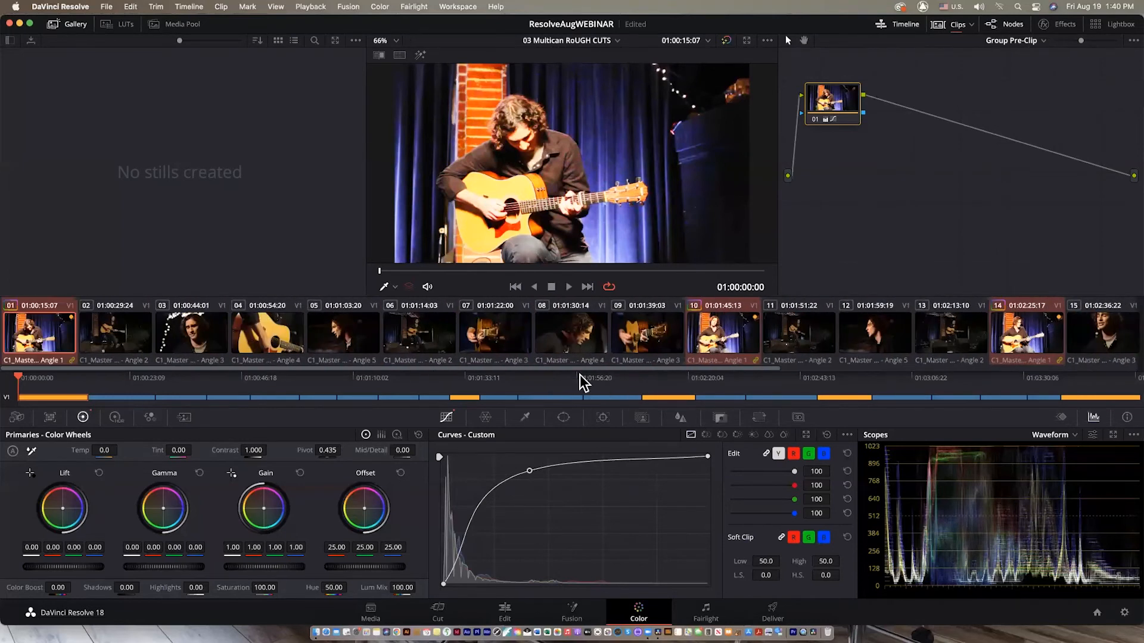
drag(262, 587, 137, 587)
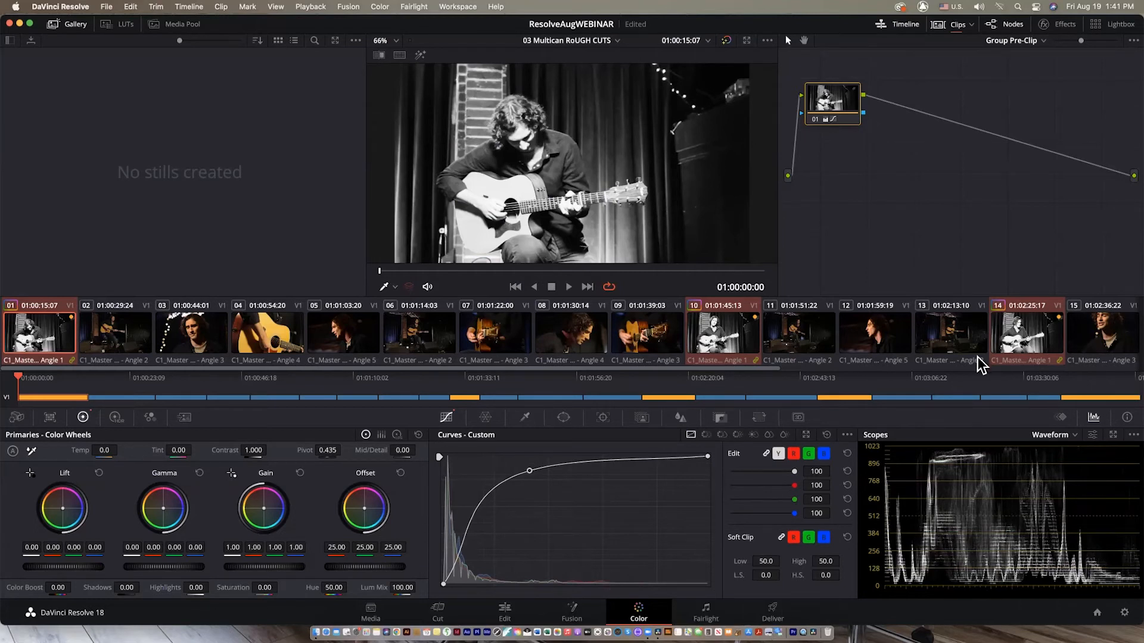
Add the Angle 2 clips 02, 06, 11, 13 and 18 to a new group named ANGLE 2.
click(122, 336)
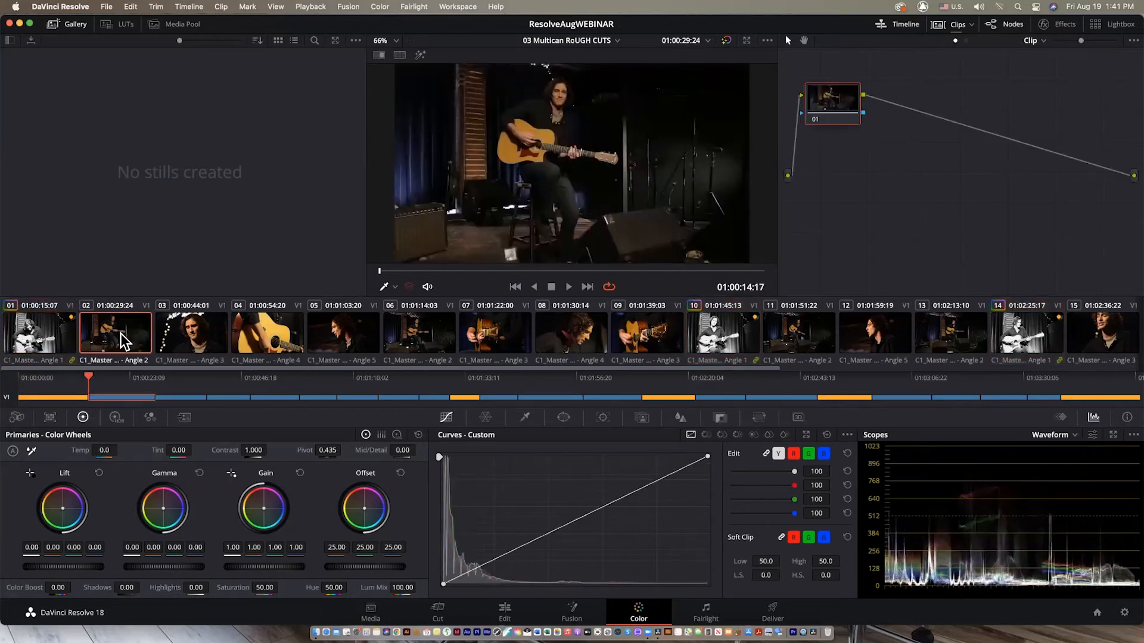
click(121, 341)
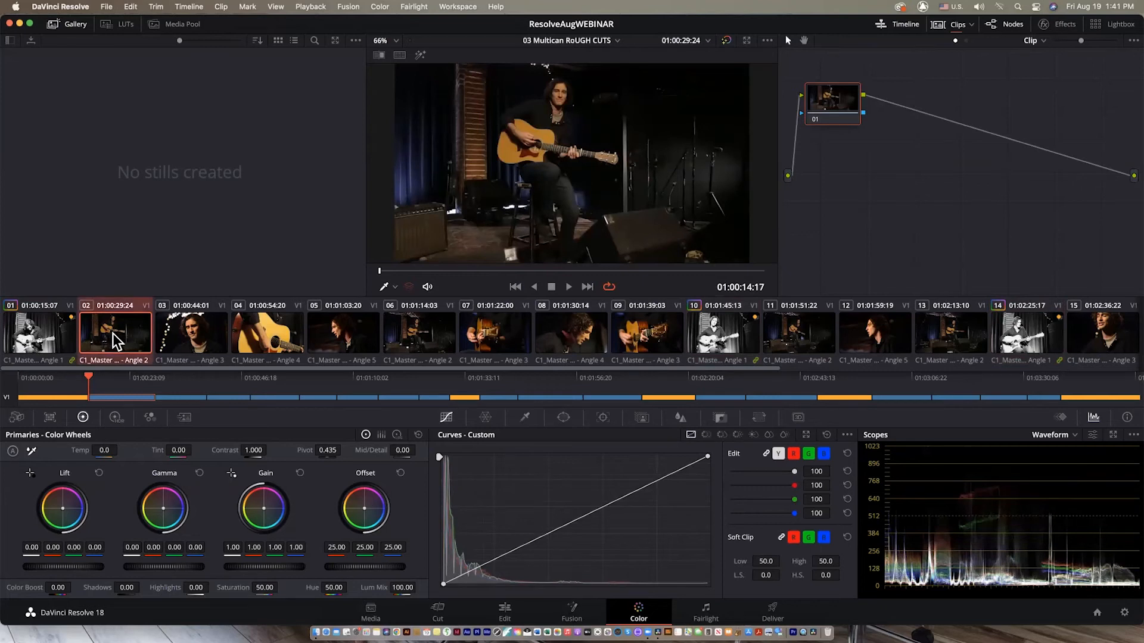
super+click(427, 345)
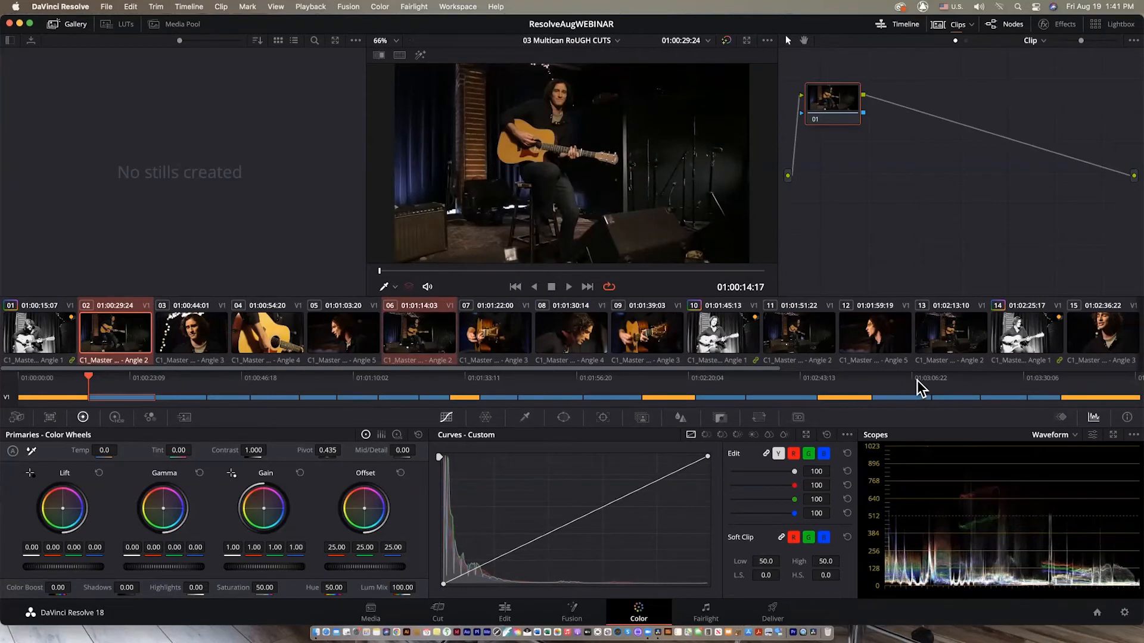
super+click(819, 327)
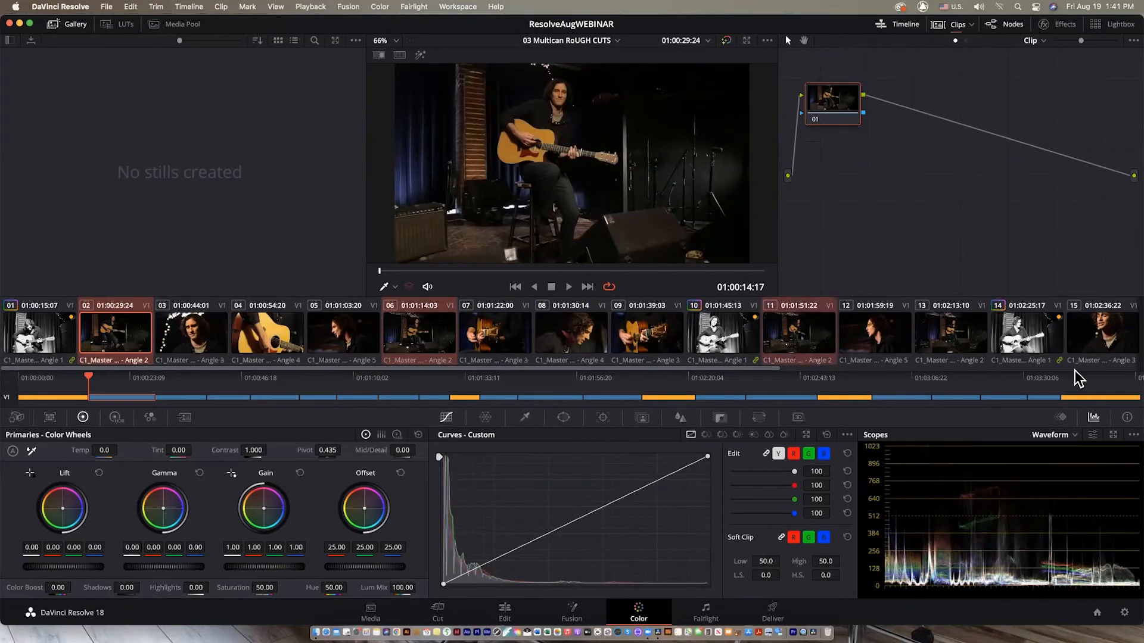
scroll(1054, 364, right, 2)
super+click(875, 338)
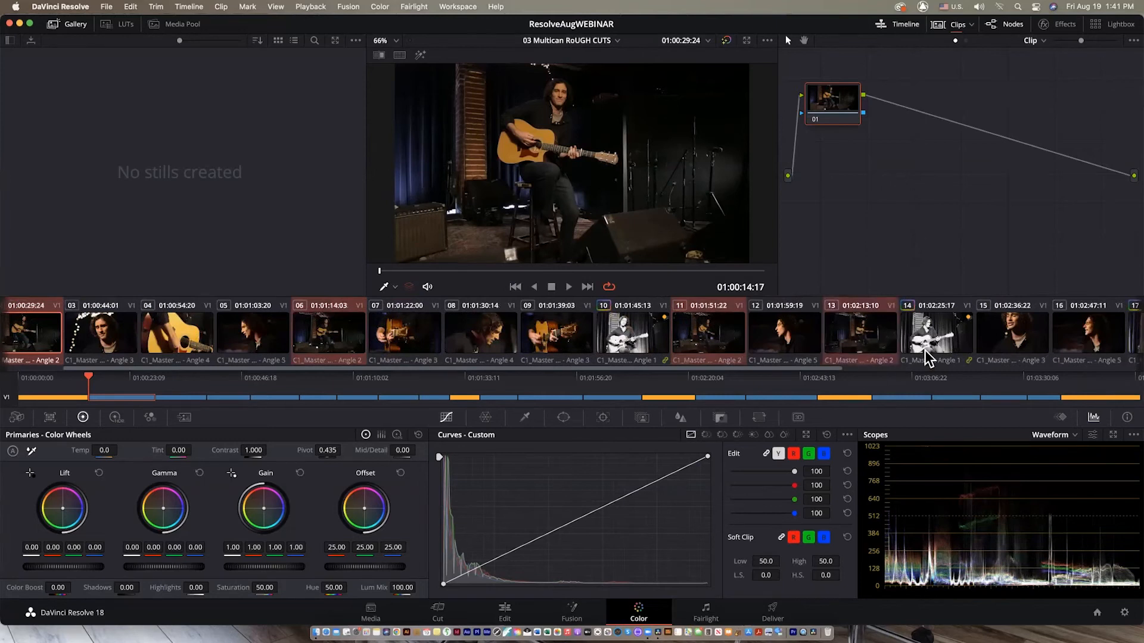
drag(470, 368, 798, 407)
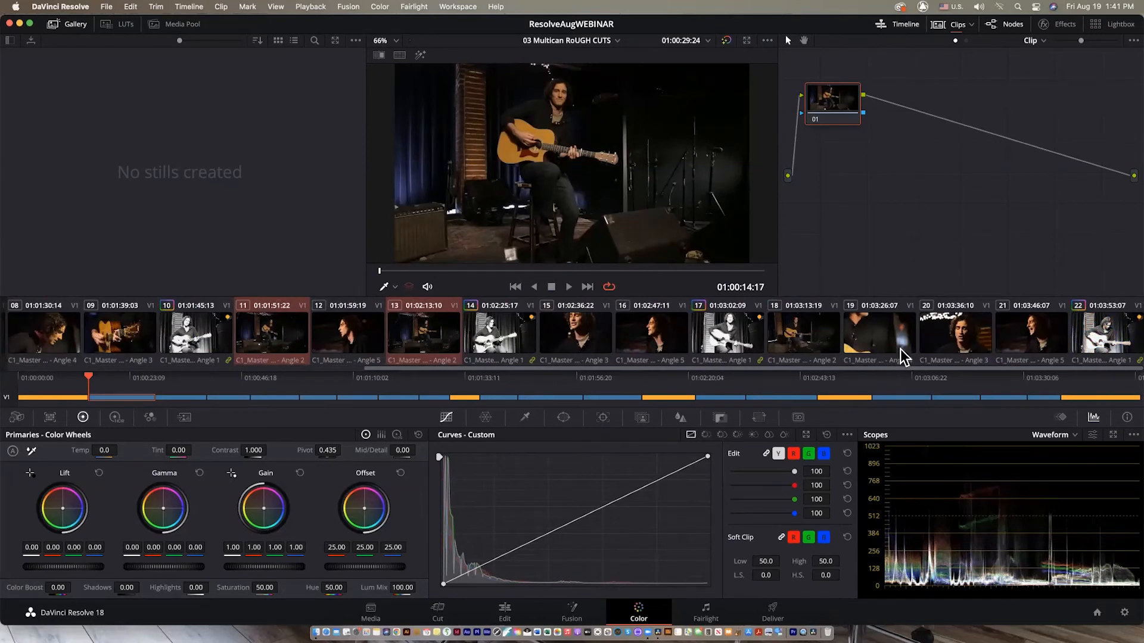
super+click(810, 345)
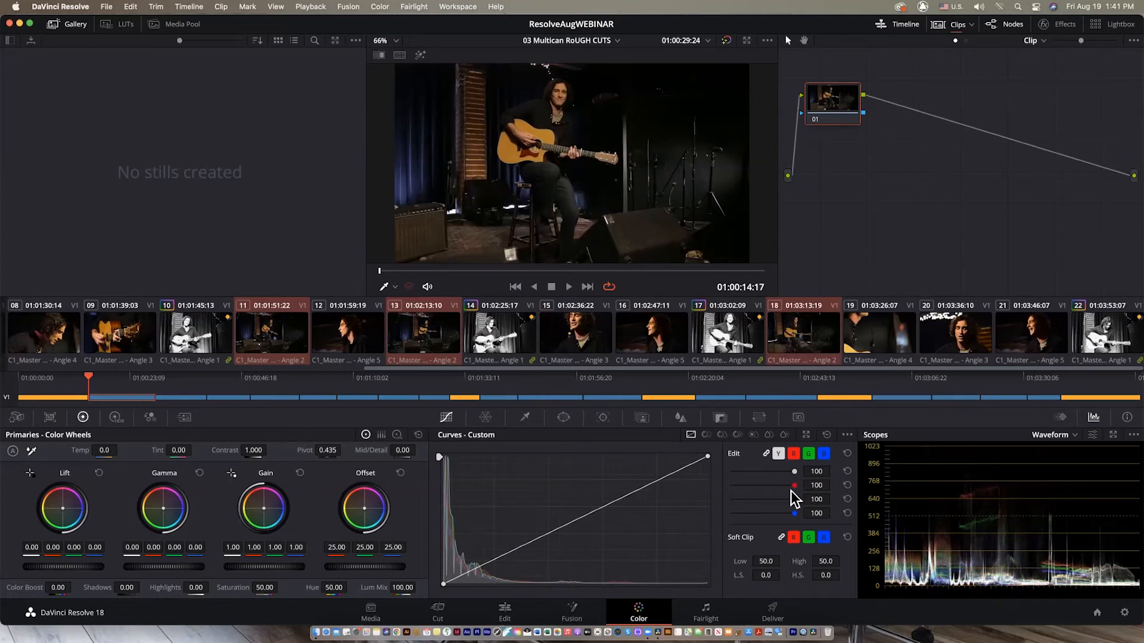
right_click(449, 340)
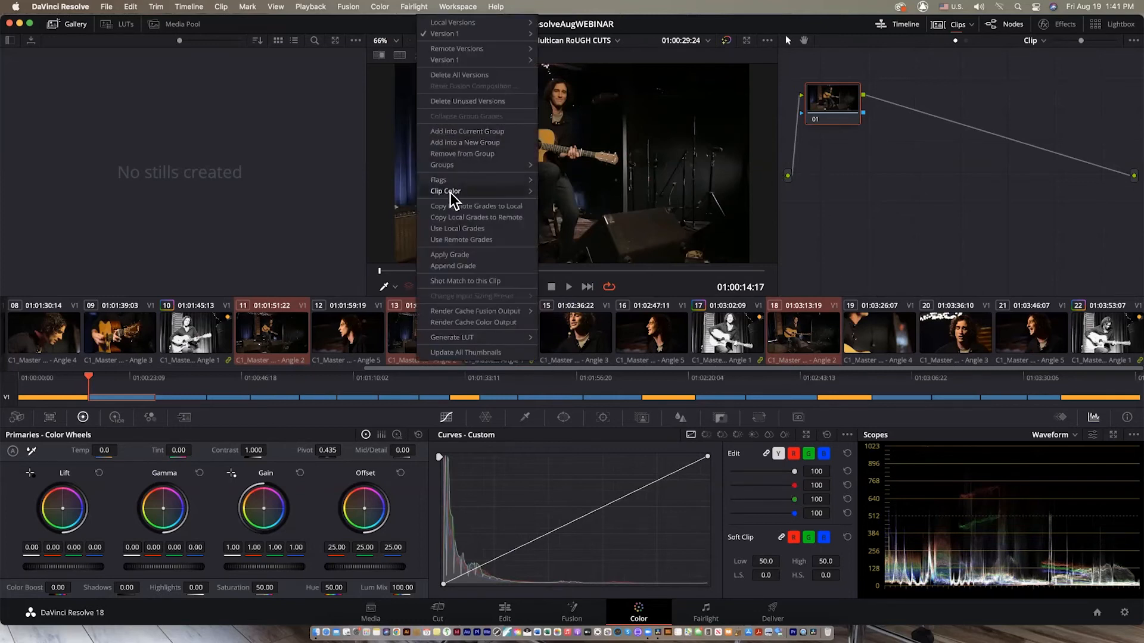
click(467, 145)
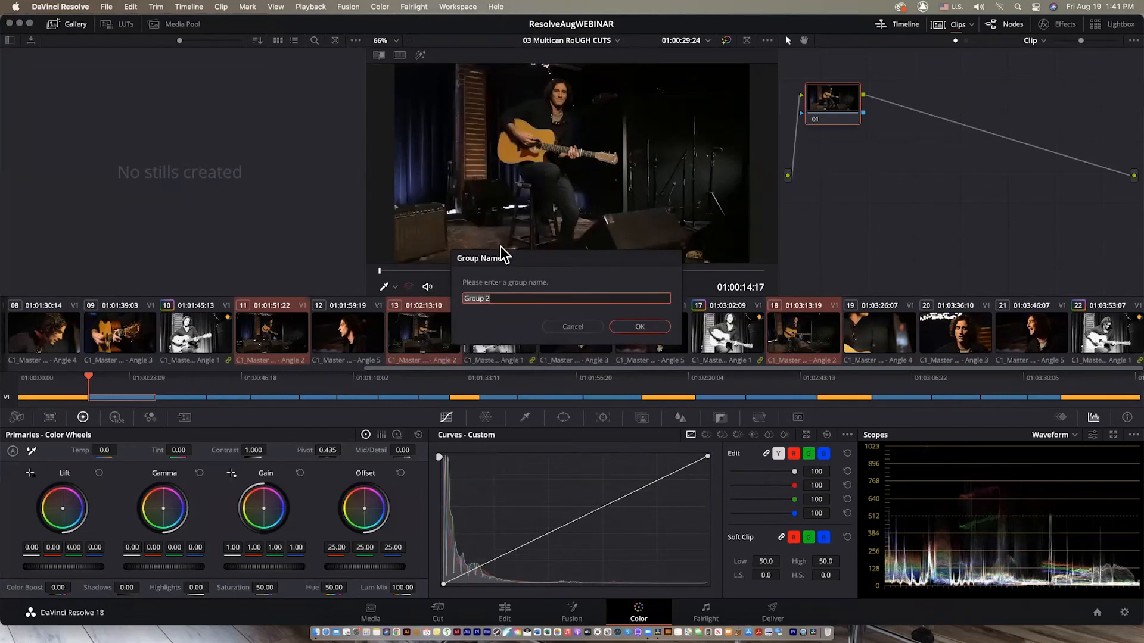
text(ANGLE)
text( 2)
key(Return)
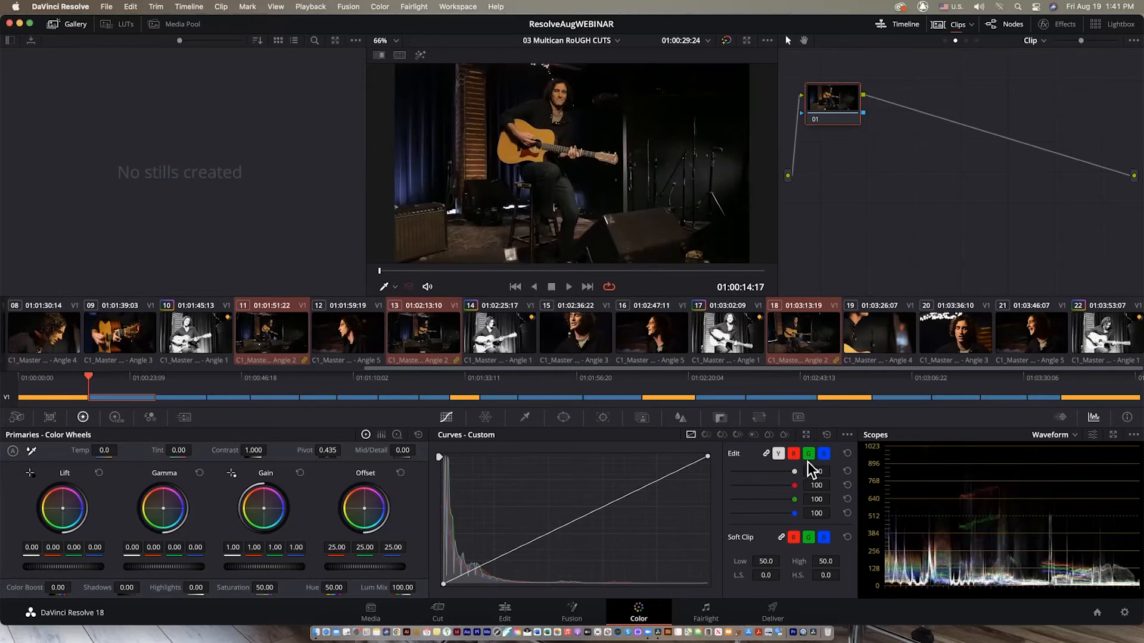
click(794, 454)
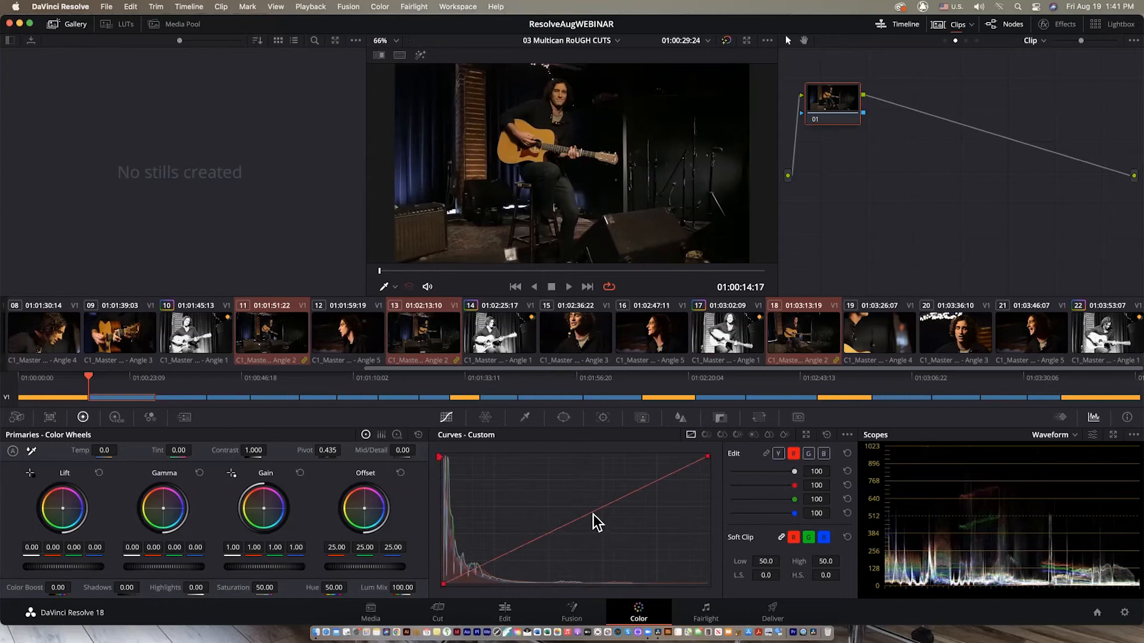
drag(593, 514, 550, 472)
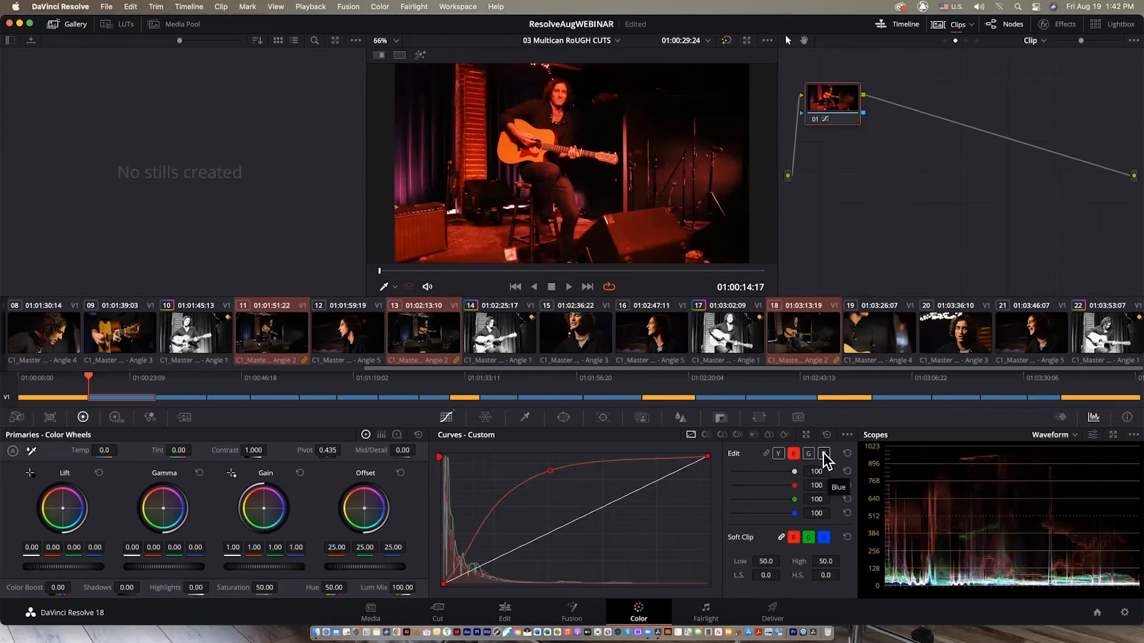
key(super+z)
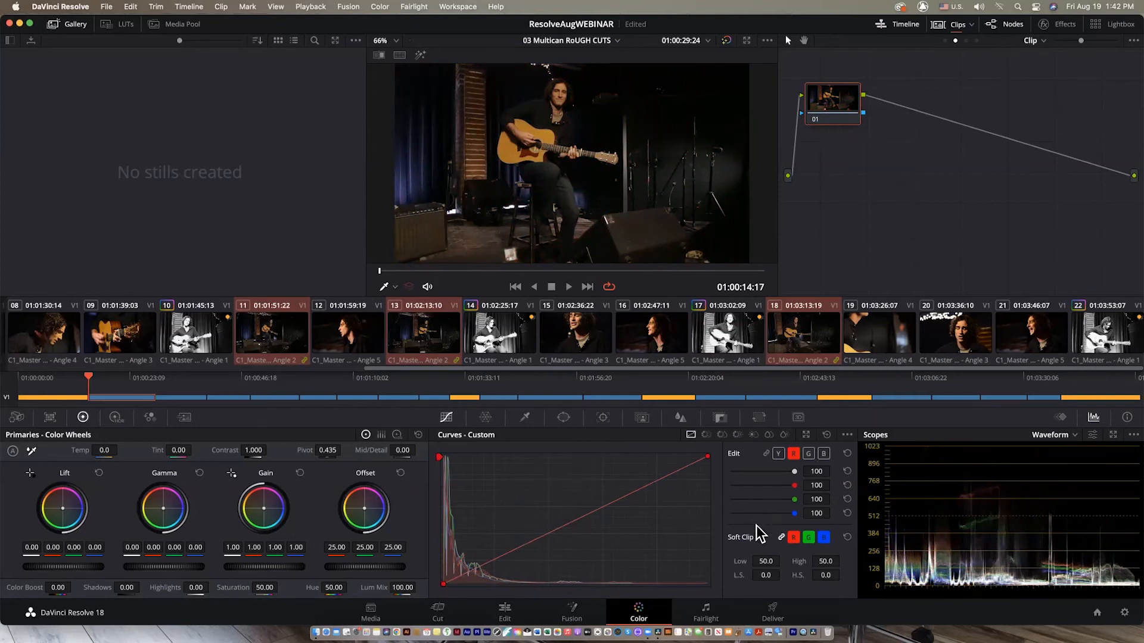
Switch the node graph to Group Pre-Clip and brighten the ANGLE 2 group by raising the middle of its luminance curve.
click(1042, 40)
click(1058, 56)
click(778, 454)
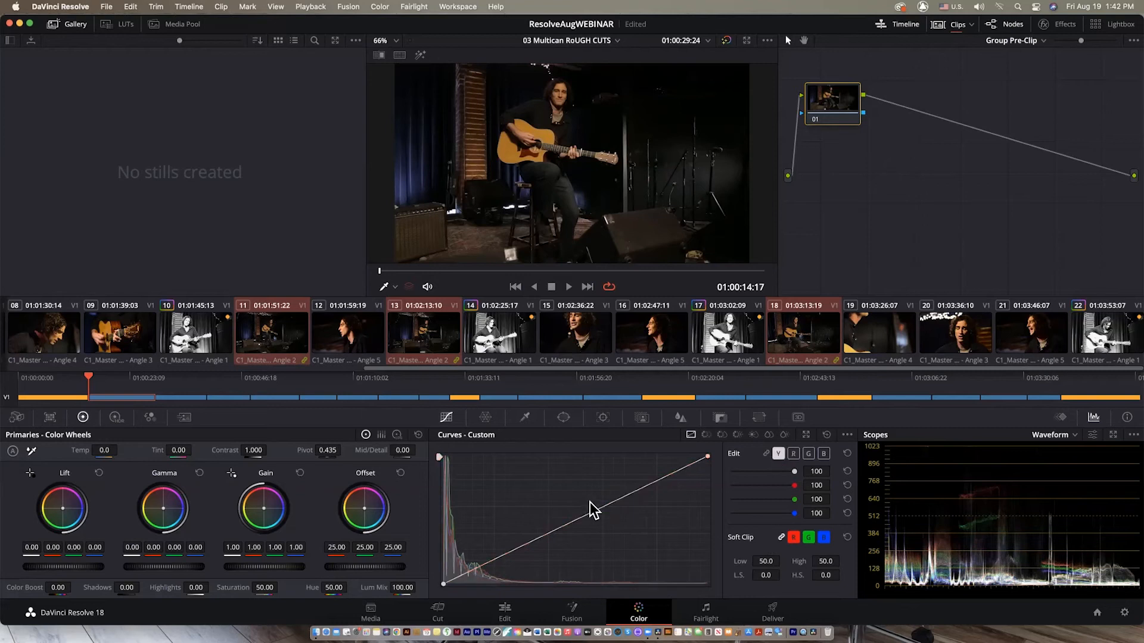
drag(587, 520, 565, 487)
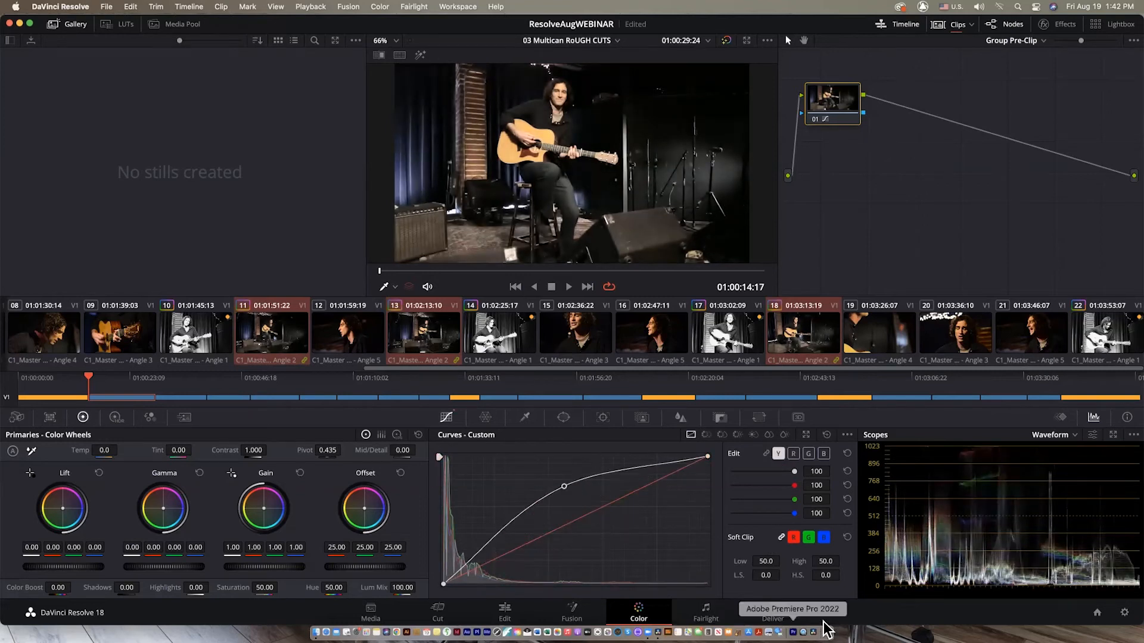
Warm the ANGLE 2 group at Group Post-Clip level by raising its red curve's middle and lowering its blue curve's, and save the project.
click(1041, 40)
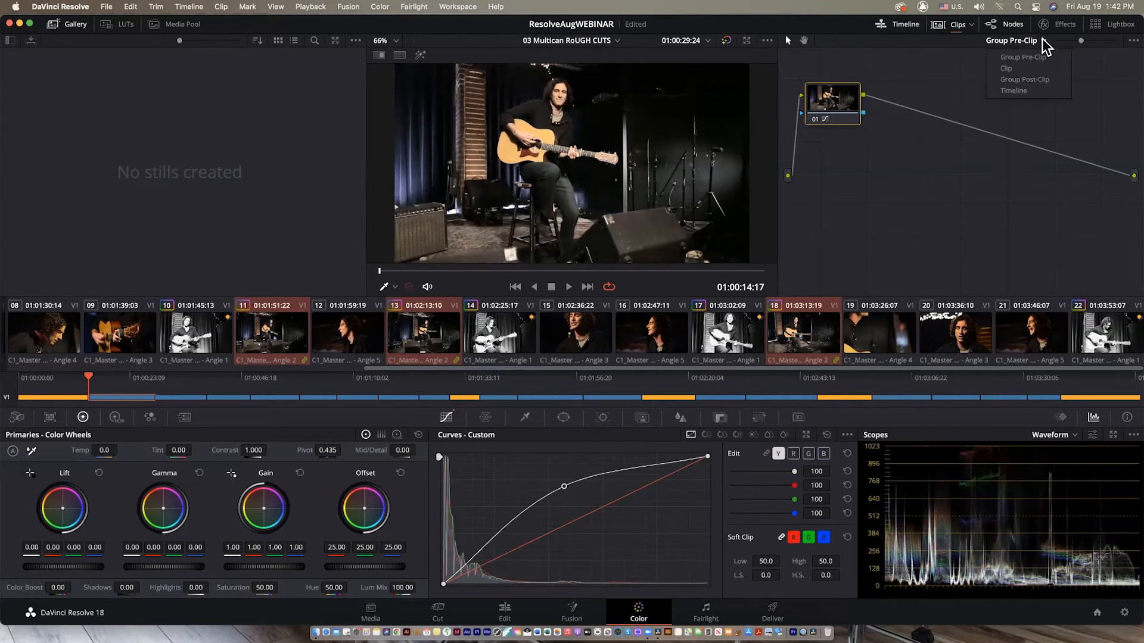
click(1040, 80)
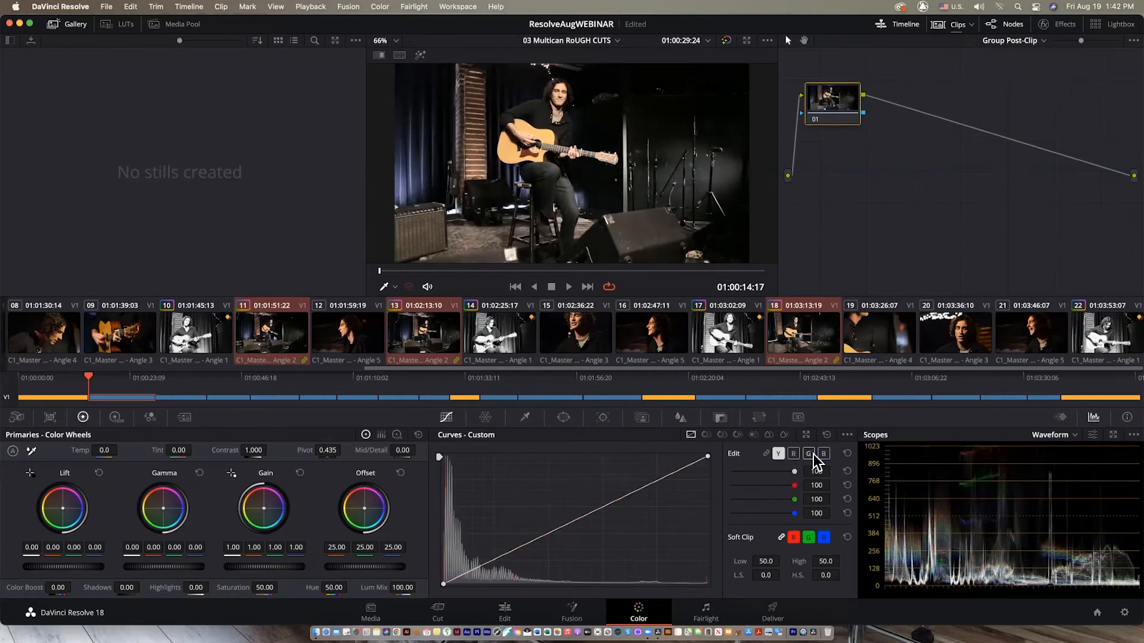
click(794, 454)
drag(590, 515, 573, 495)
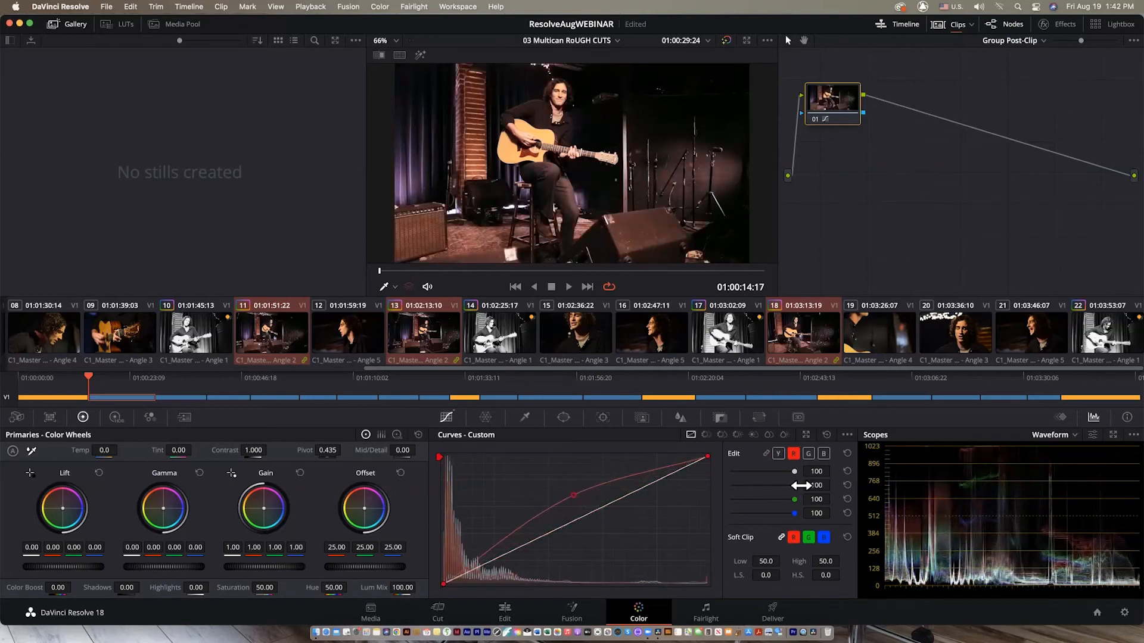
click(825, 455)
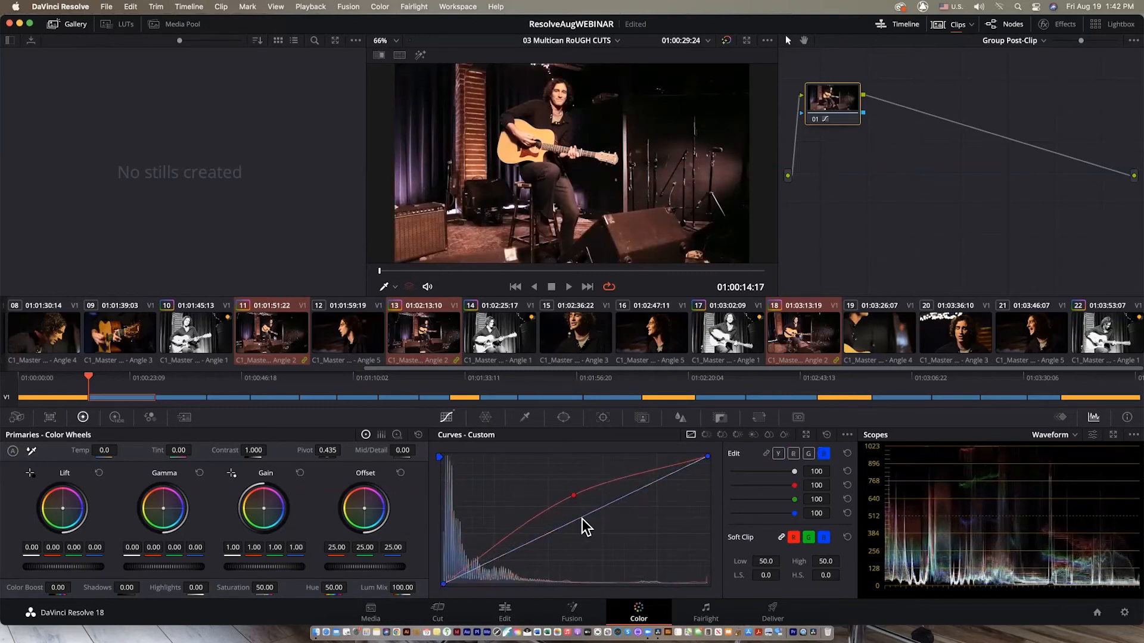
drag(582, 517, 600, 542)
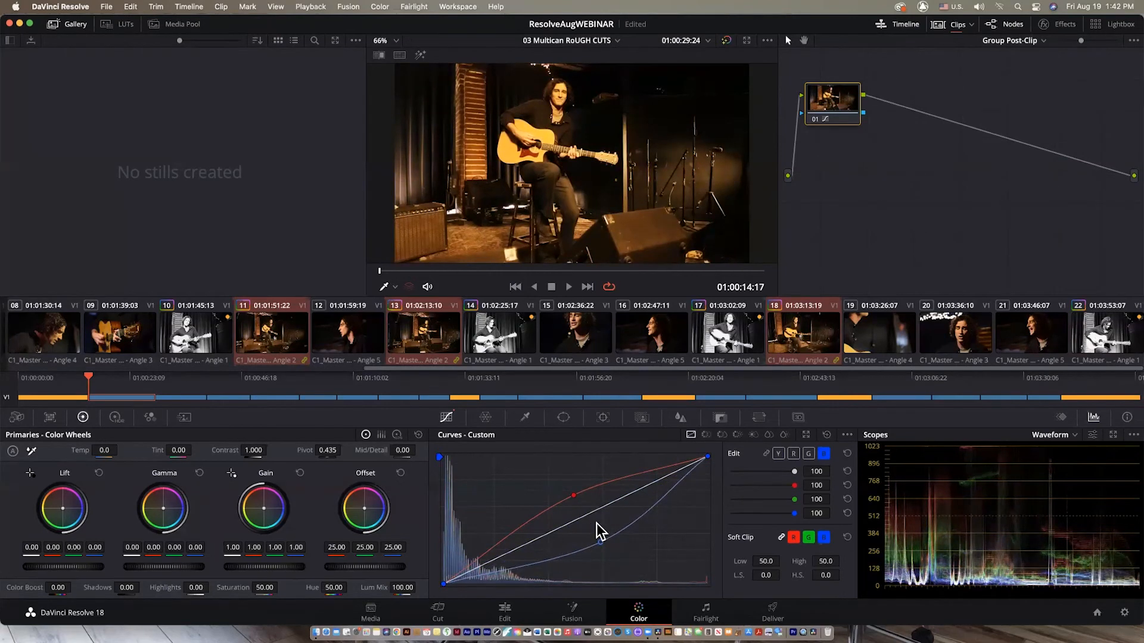
click(794, 454)
drag(575, 494, 566, 484)
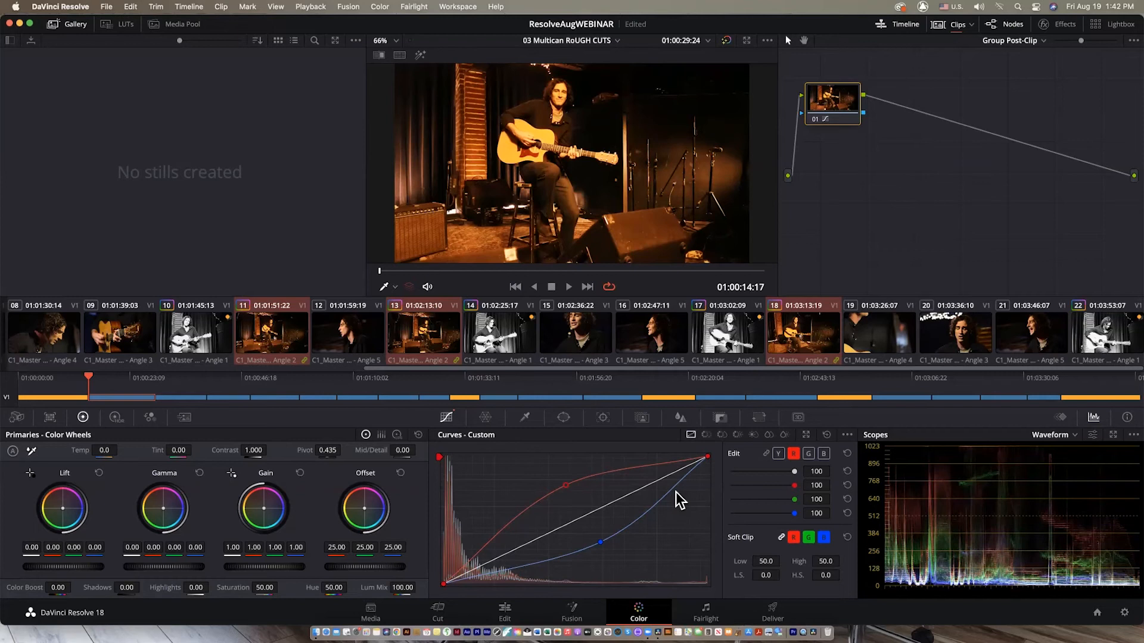
key(super+s)
Fit the rough-cut timeline in the Edit page, step through its cuts to review the group grades, and return to the start.
click(505, 614)
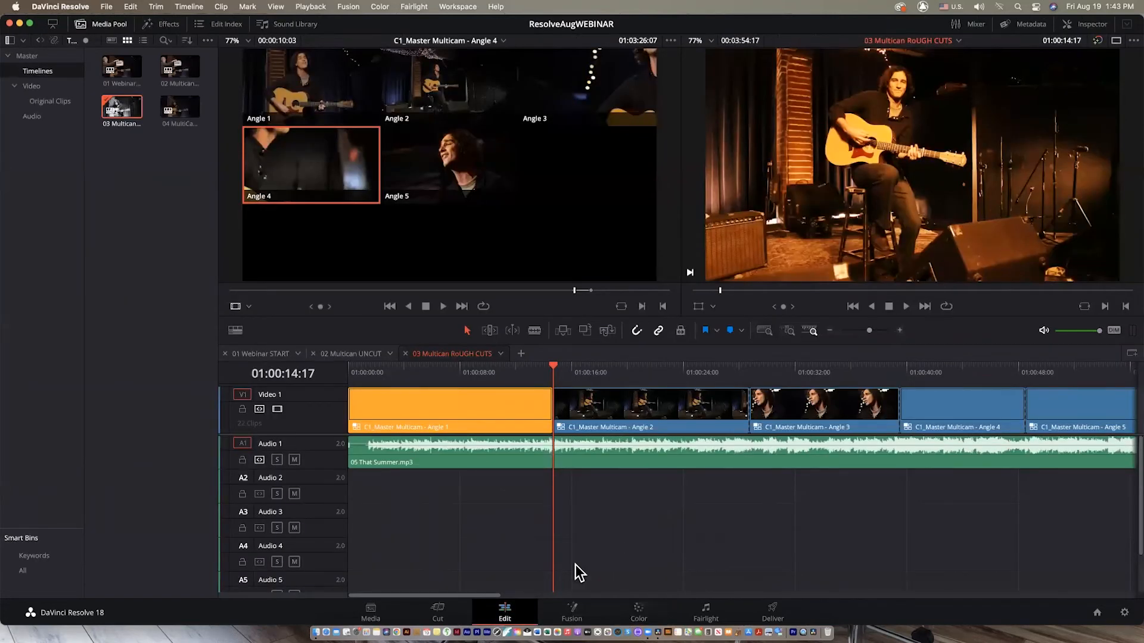
key(shift+z)
click(370, 368)
drag(370, 368, 561, 378)
key(Down)
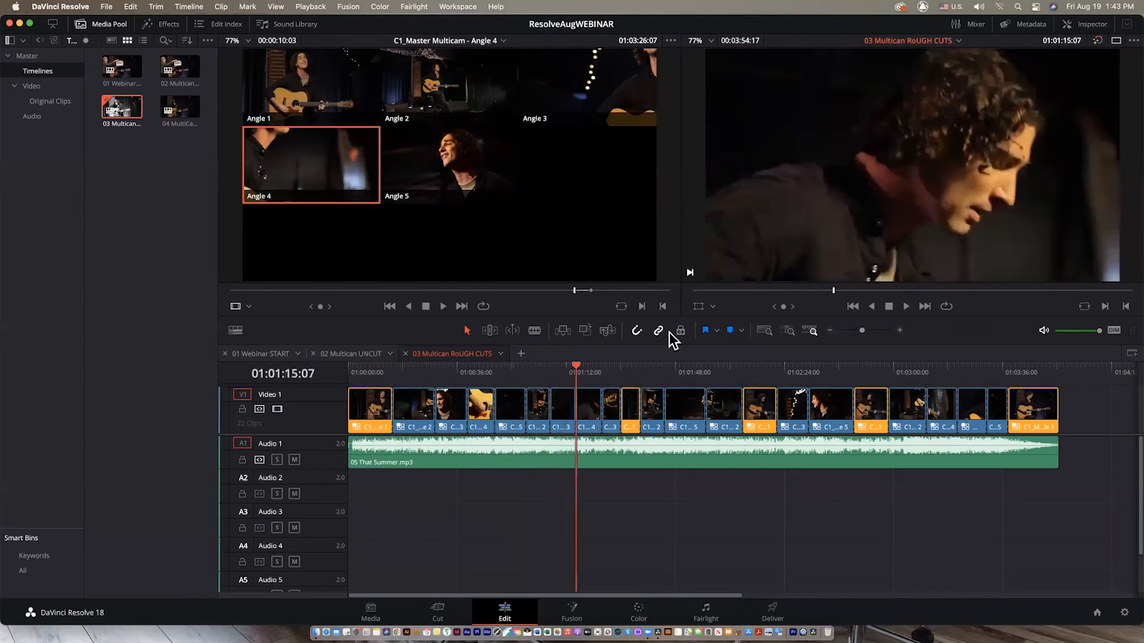
key(Down)
key(Down)
key(Down)
key(Up)
key(Down)
key(Down)
key(Down)
key(Down)
key(Down)
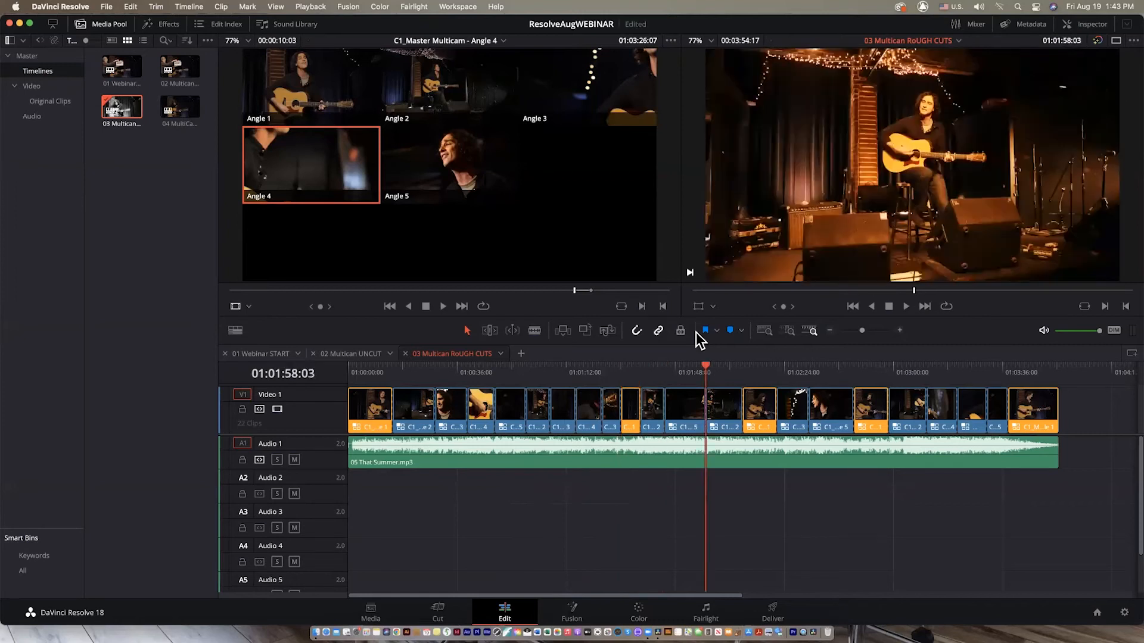
key(Down)
key(Down)
key(Down)
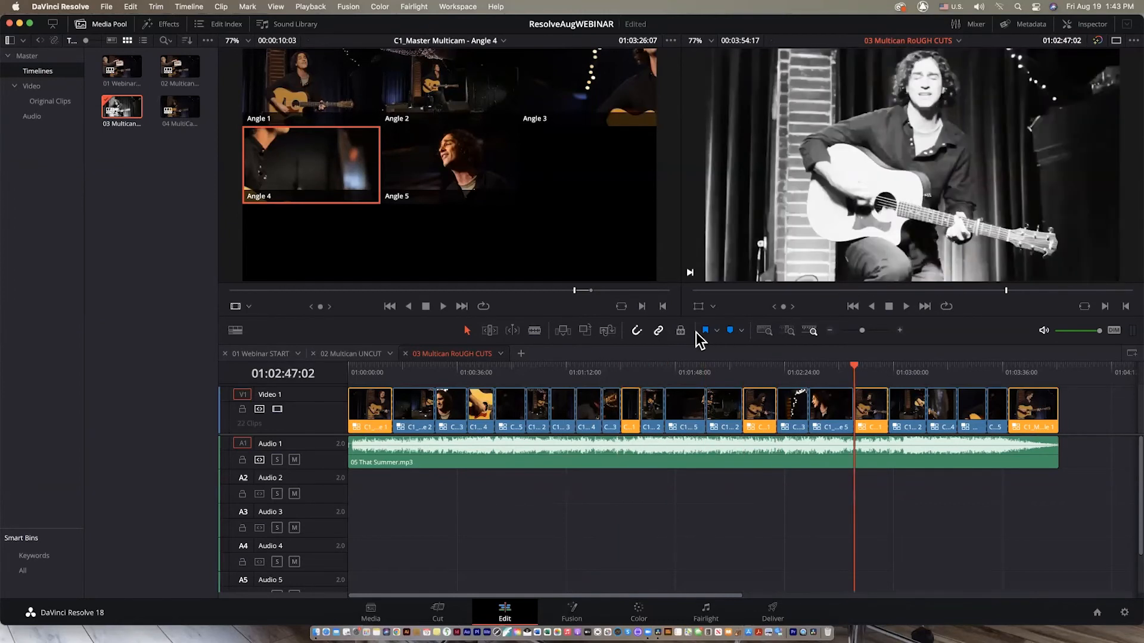
key(Down)
key(Down)
key(Down)
key(Down)
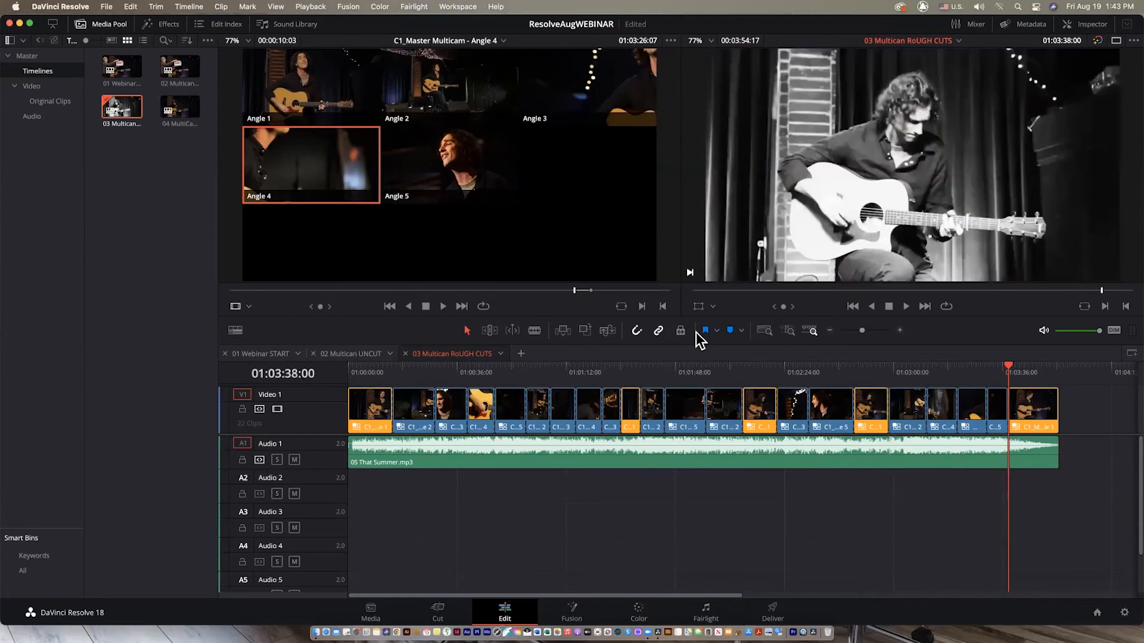
key(Down)
key(Up)
key(Up)
key(Up)
key(Up)
key(Up)
key(Up)
key(Up)
key(Up)
key(Up)
key(Up)
key(Up)
key(Up)
key(Up)
key(Up)
key(Up)
key(Up)
key(Up)
key(Up)
key(Up)
key(Up)
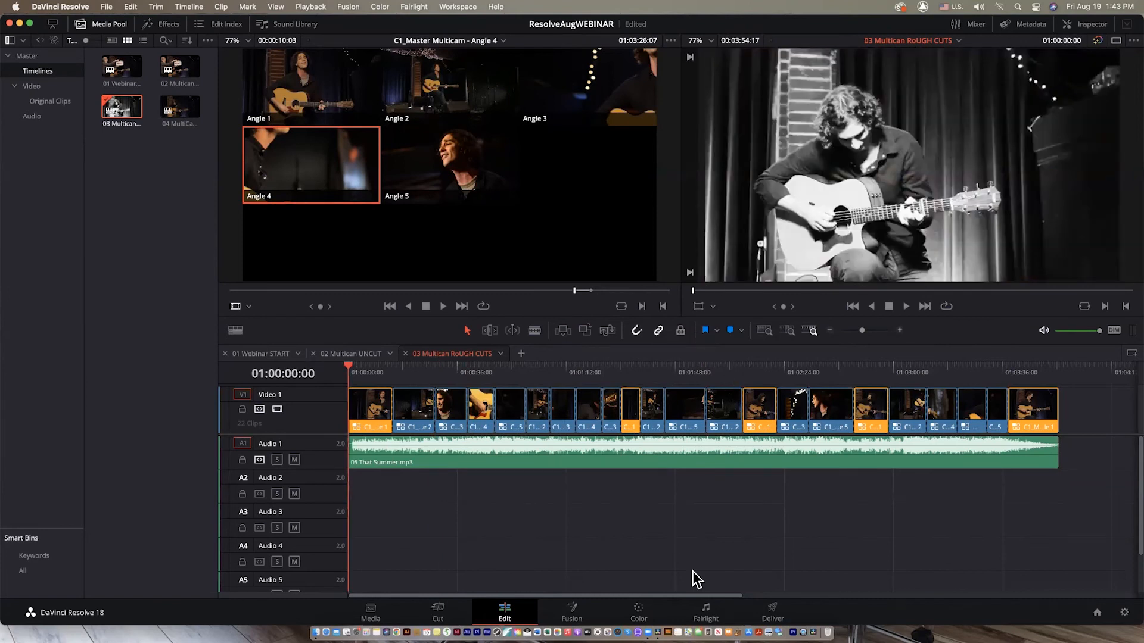
On the Color page, show clip names under the thumbnails and add the Angle 3 clips 03, 07, 15 and 20 to a new group named ANGLE 3.
click(639, 614)
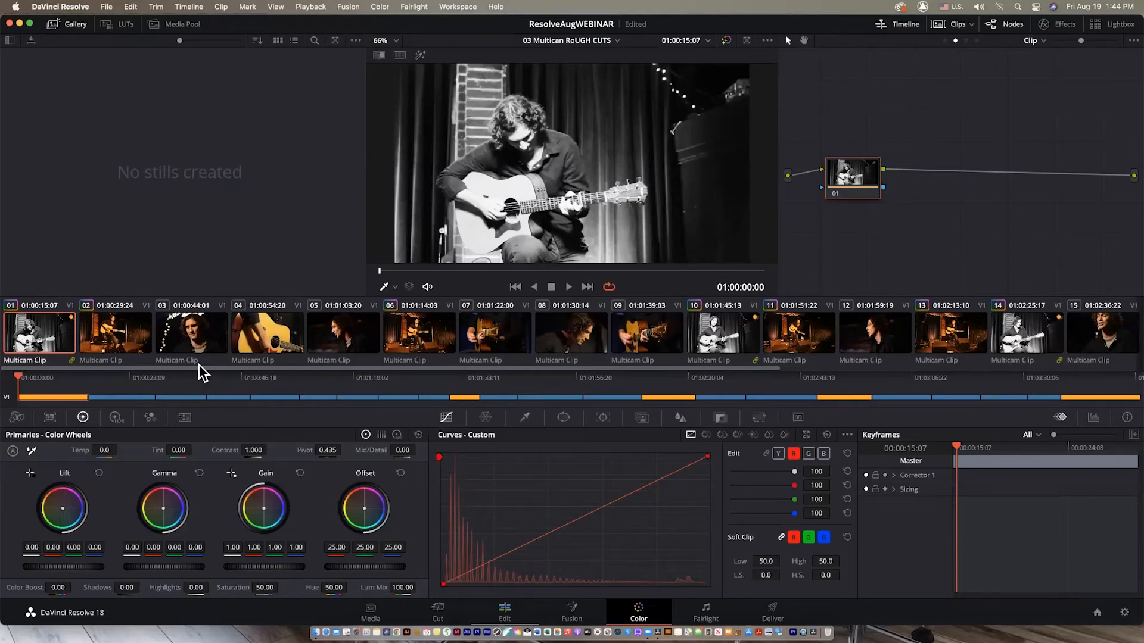
double_click(176, 360)
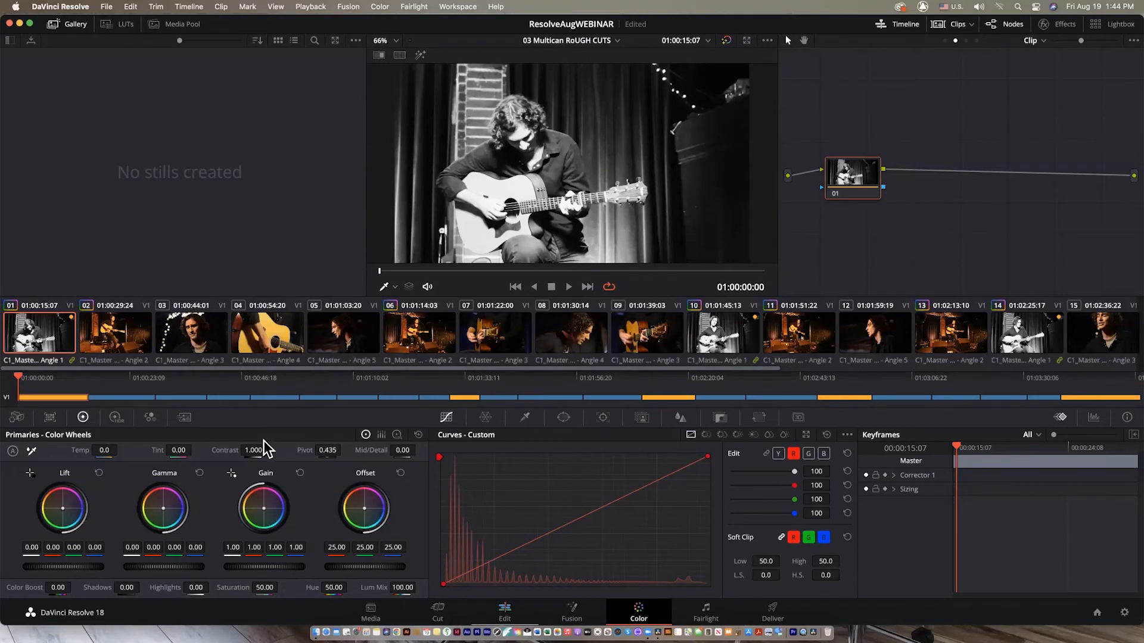
click(197, 348)
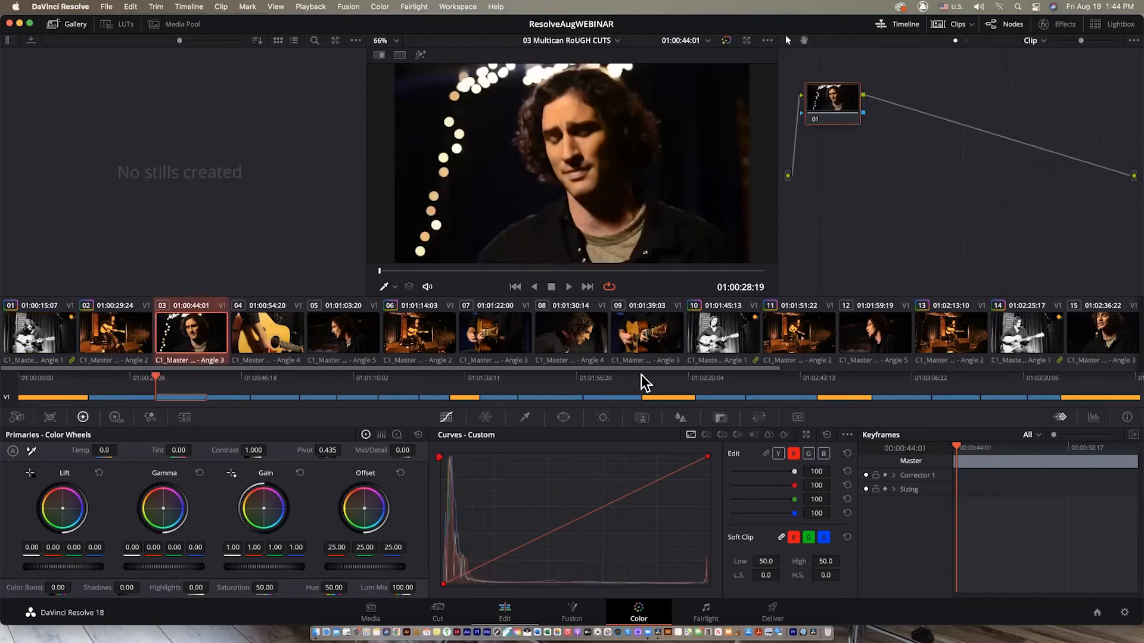
super+click(512, 334)
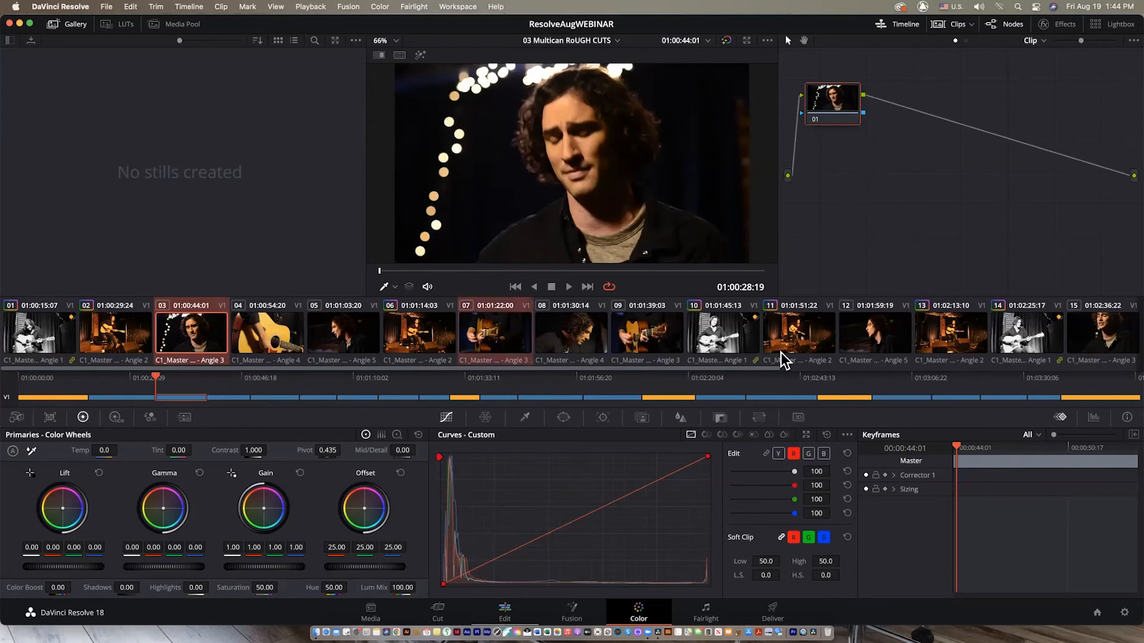
scroll(781, 353, right, 7)
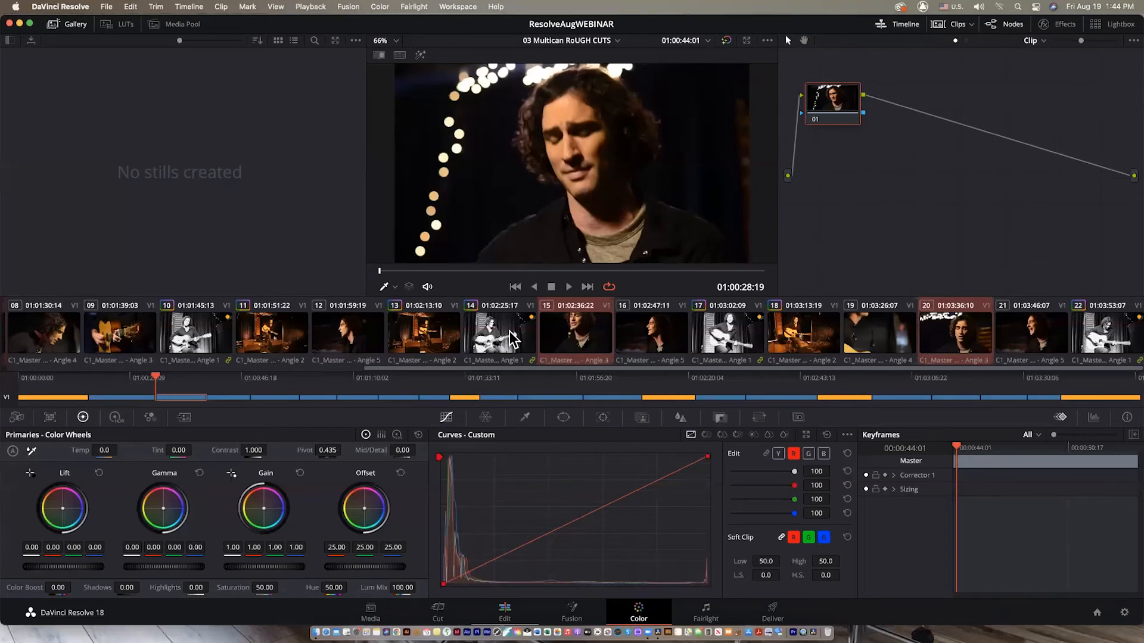
right_click(563, 335)
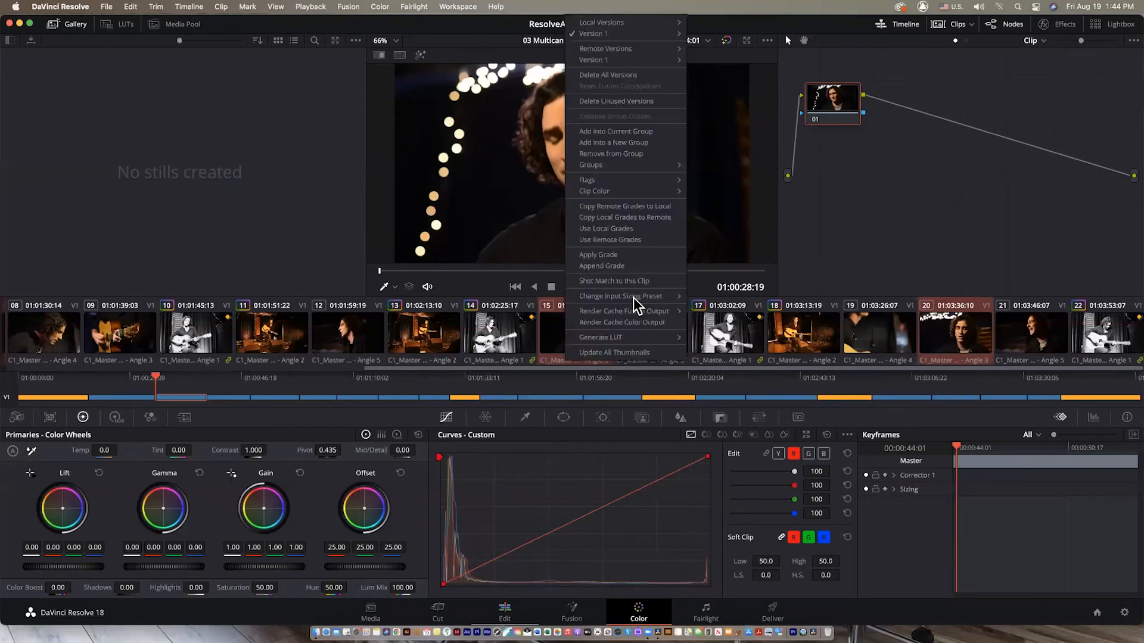
click(630, 141)
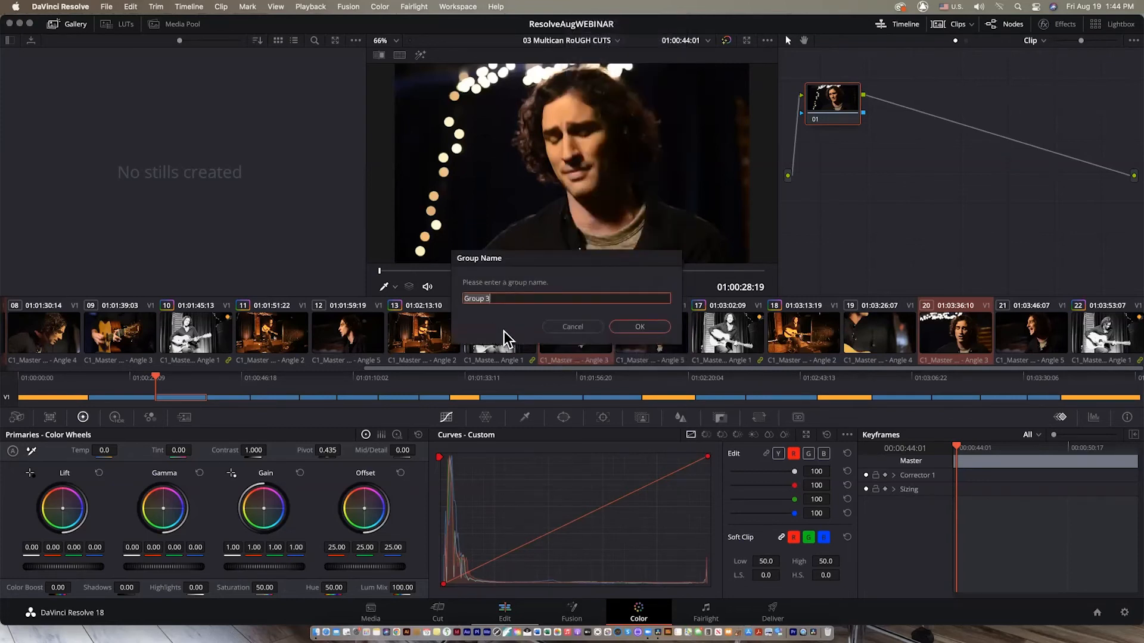
text(ANGLE)
text( 3)
key(Return)
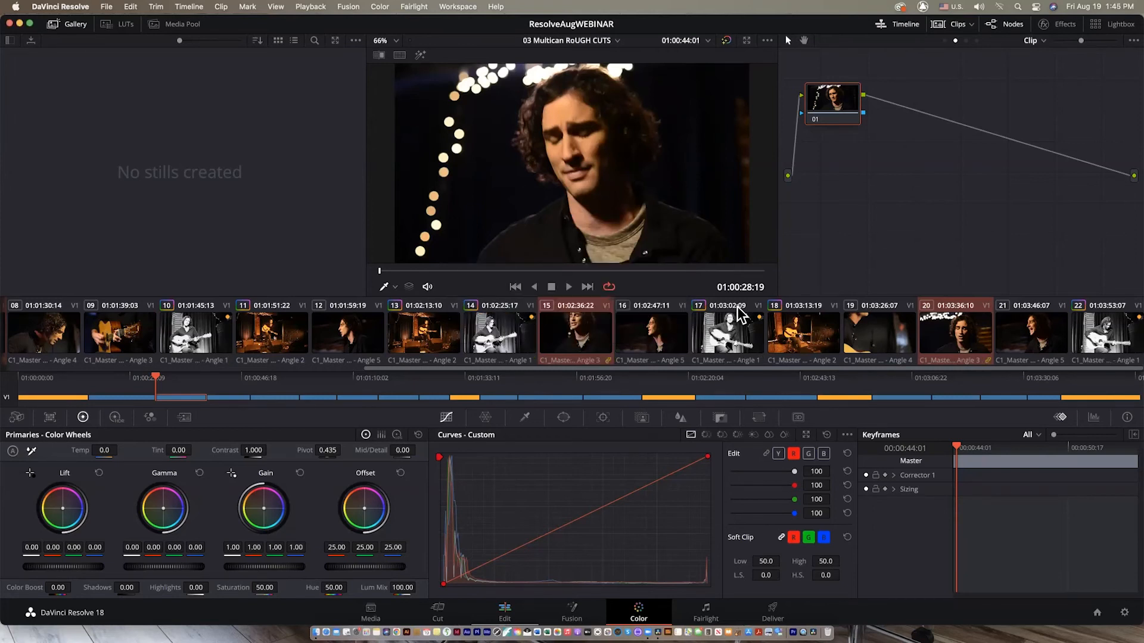
At Group Pre-Clip level, add contrast to the ANGLE 3 group by bending its luminance curve into an S, with raised highlights and lowered shadows.
click(1042, 40)
click(1043, 67)
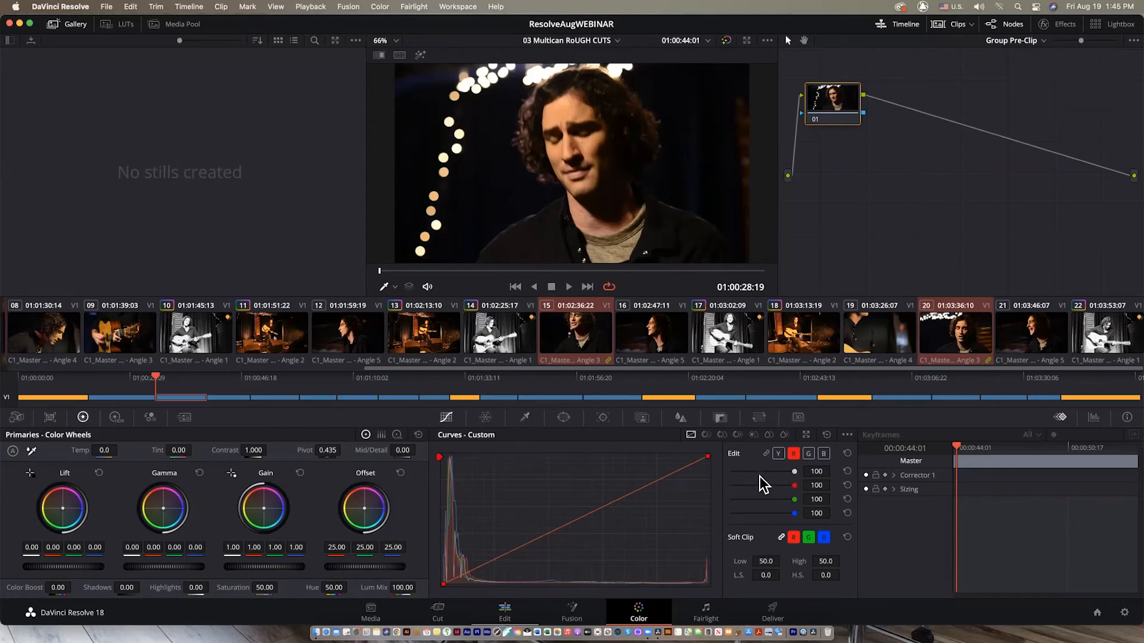
click(779, 454)
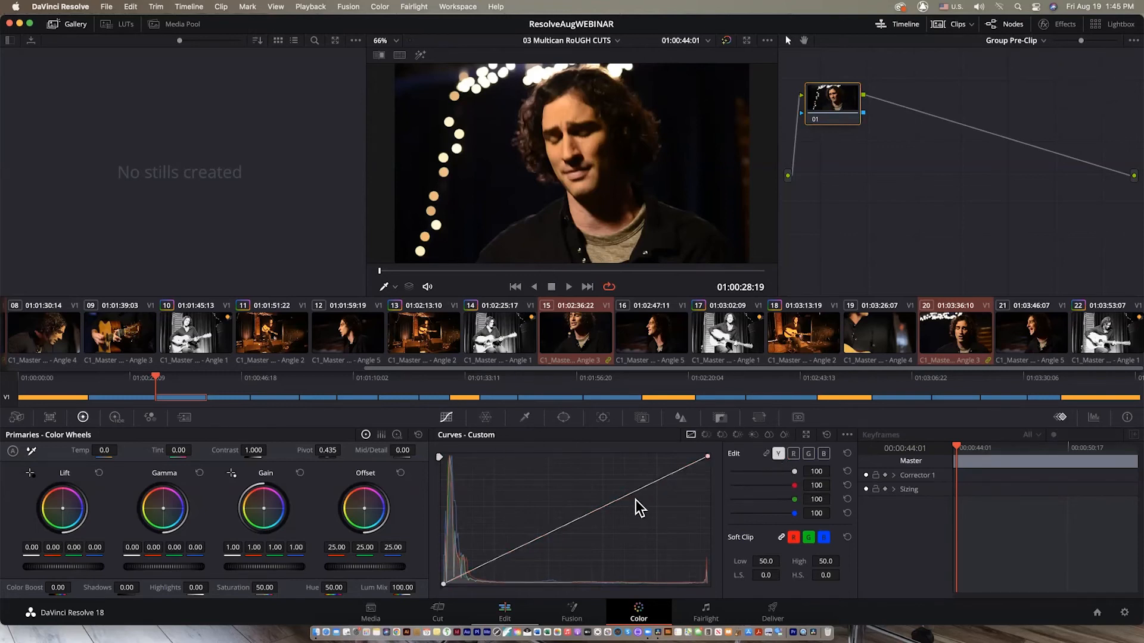
drag(638, 489, 610, 472)
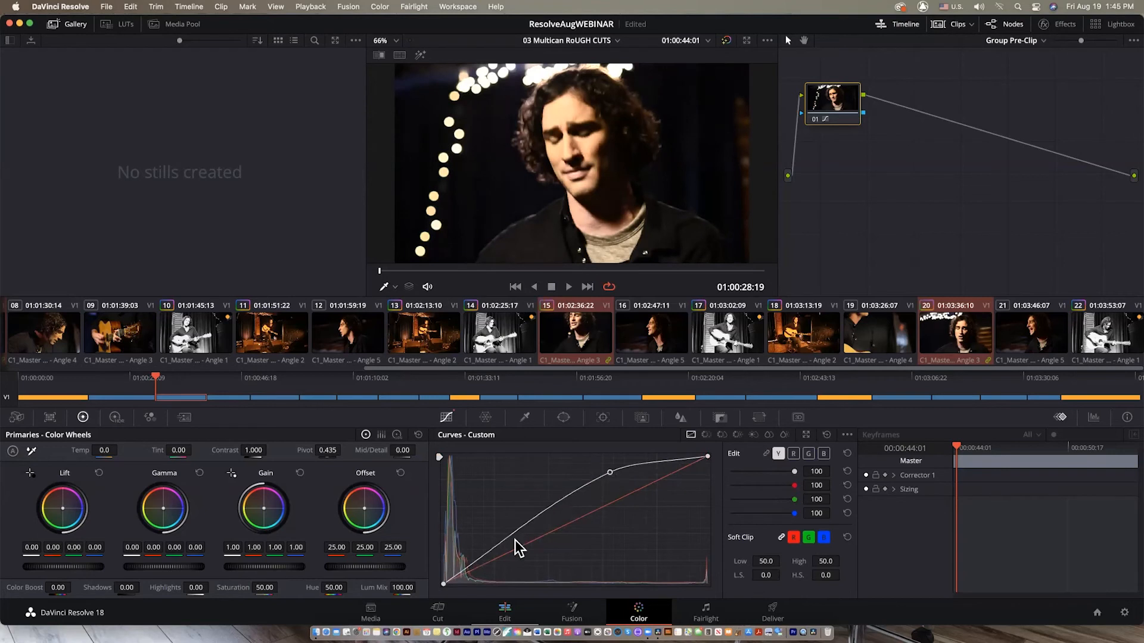
drag(495, 545, 514, 569)
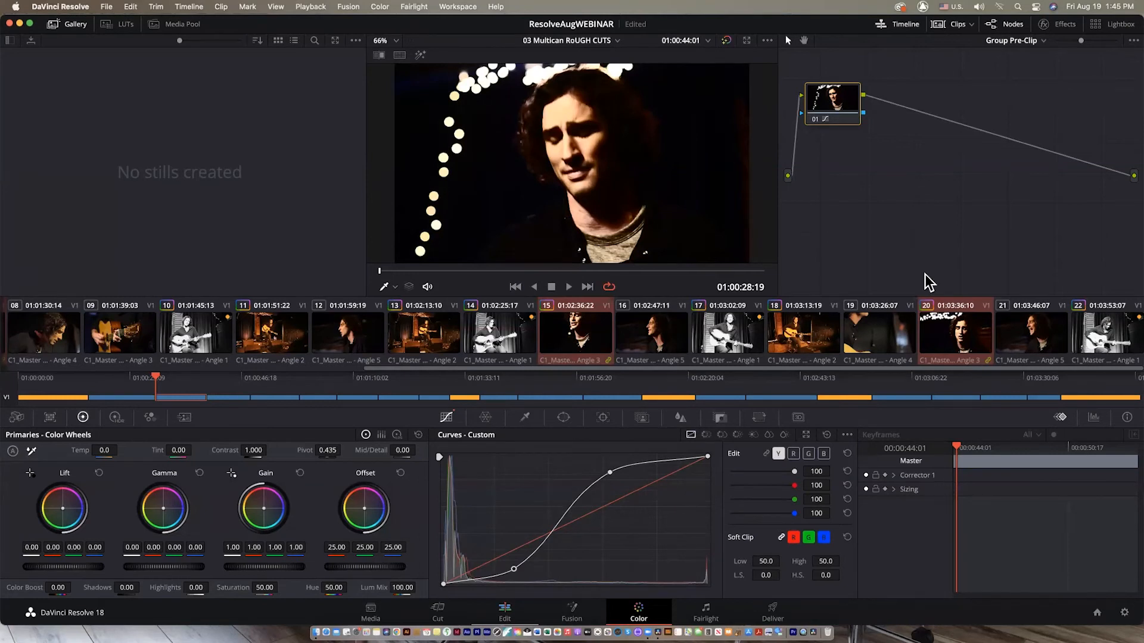
Switch the node graph to Group Post-Clip and raise the ANGLE 3 group's saturation to 99.80.
click(1042, 41)
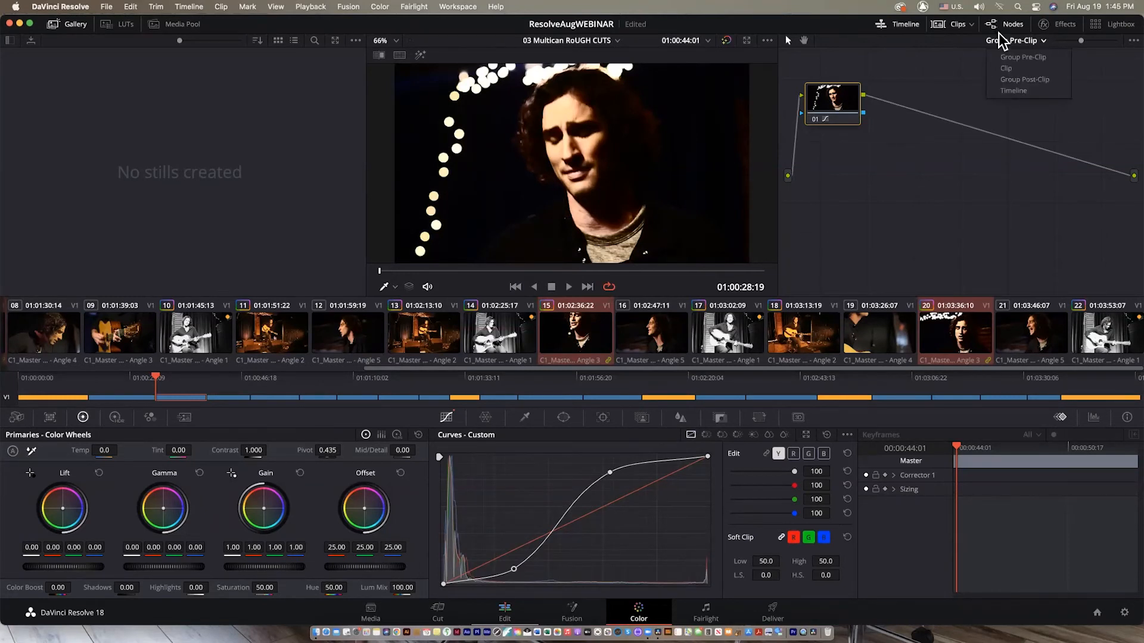
click(1010, 83)
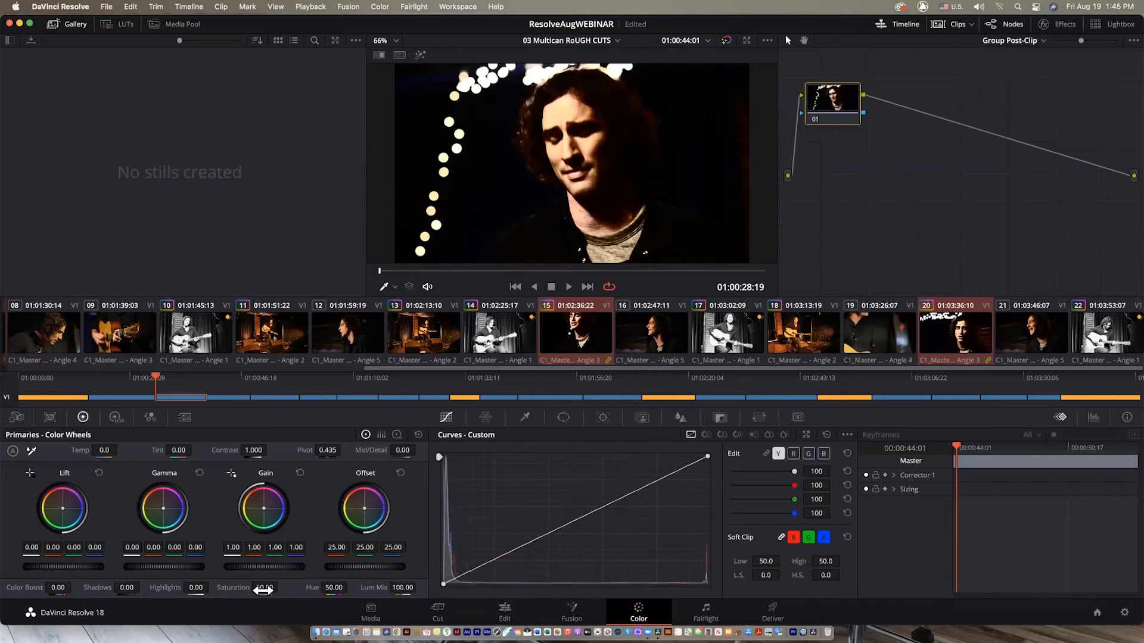
drag(257, 588, 316, 588)
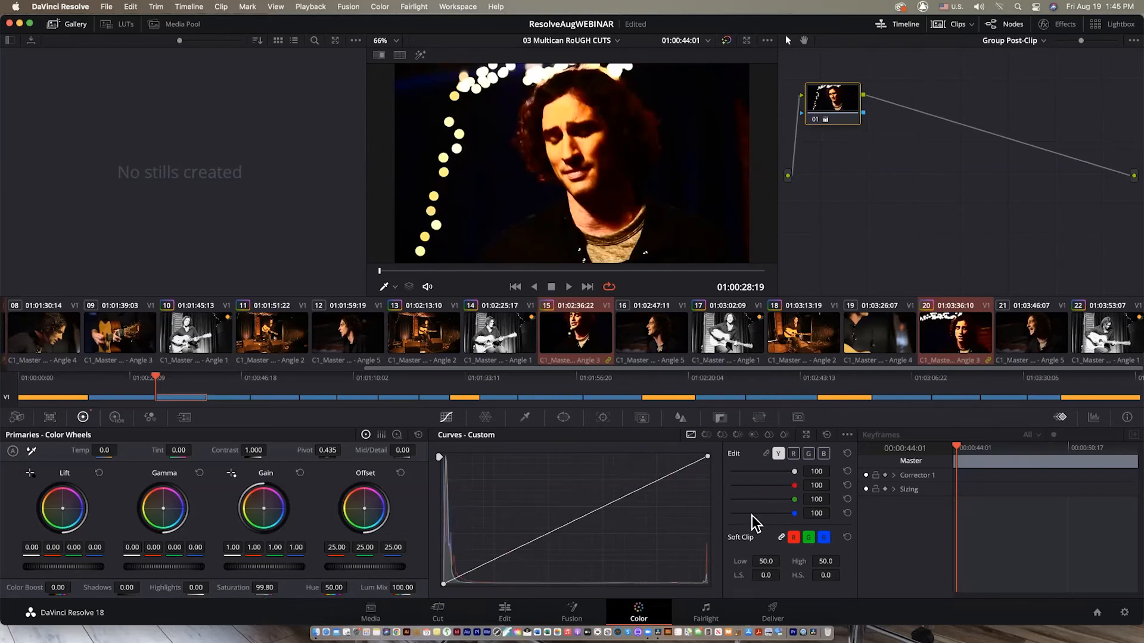
Return to Group Pre-Clip and flatten the ANGLE 3 luminance curve's ends by raising its black point and lowering its white point.
click(1039, 40)
click(1030, 54)
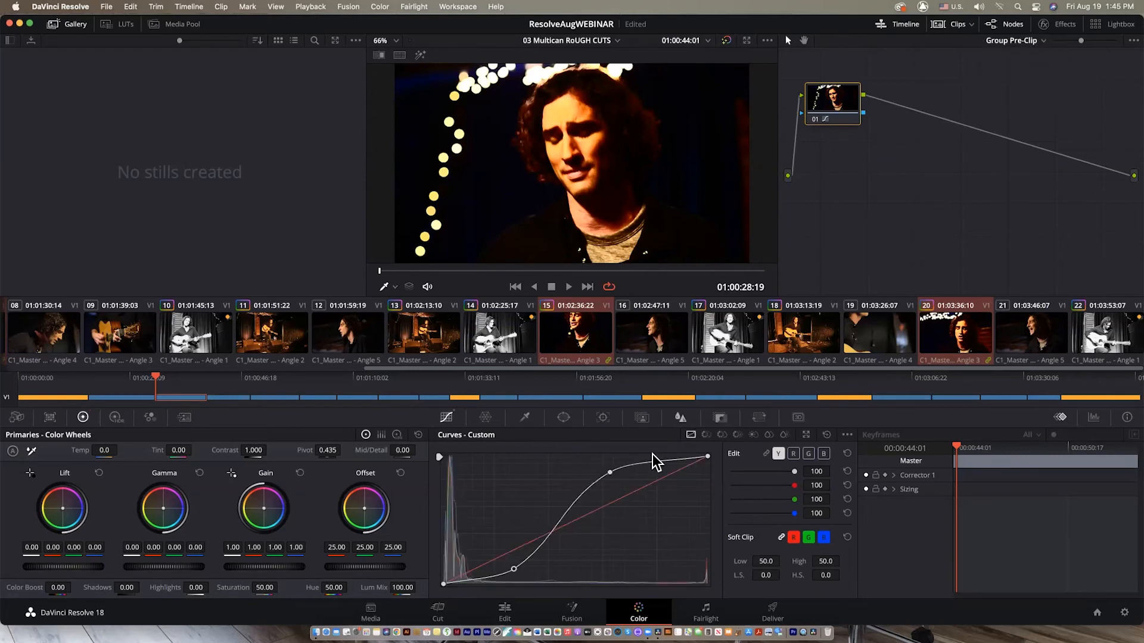
drag(441, 583, 443, 571)
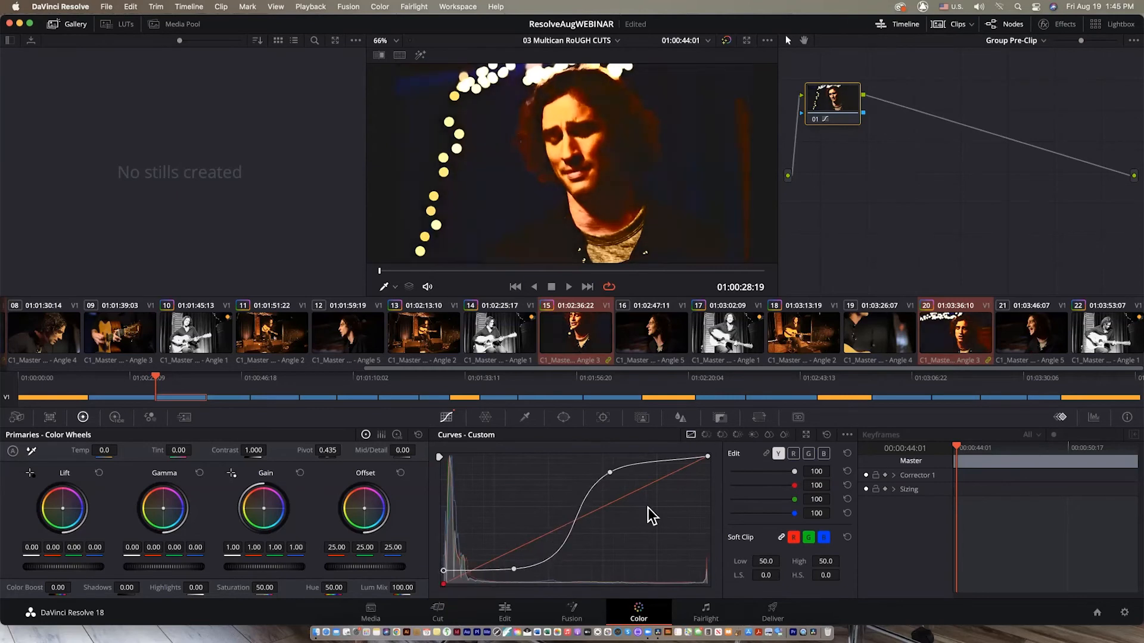
drag(707, 457, 707, 473)
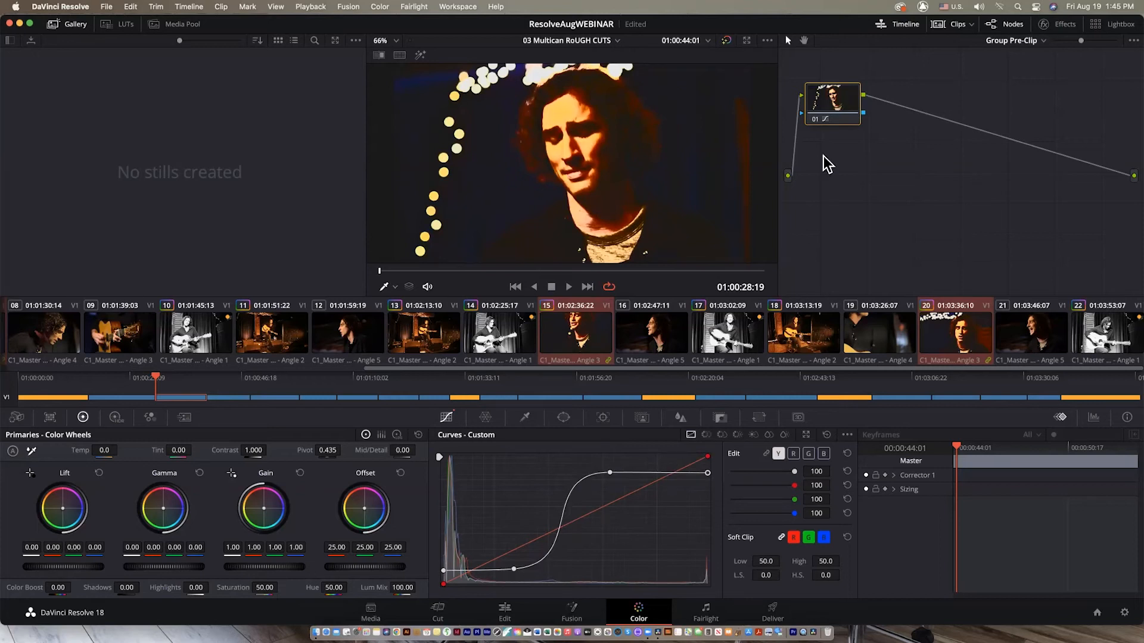
In the Edit page, step through the rough cut's edit points from the start to review the three group grades, ending on an Angle 1 clip.
click(505, 612)
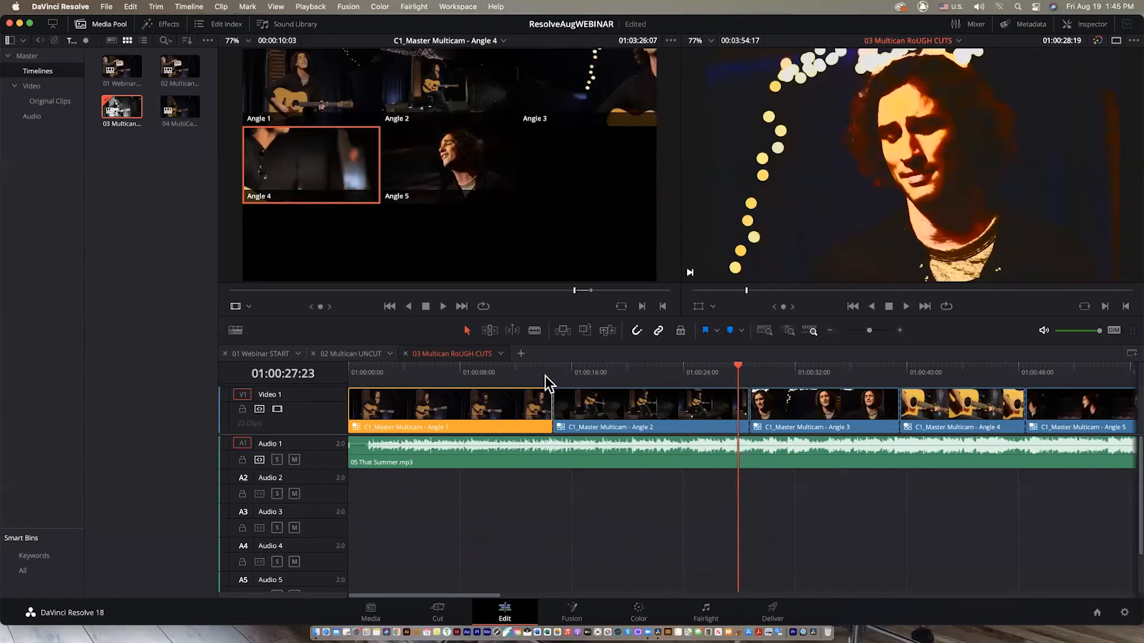
key(Home)
key(Down)
key(Down)
key(Down)
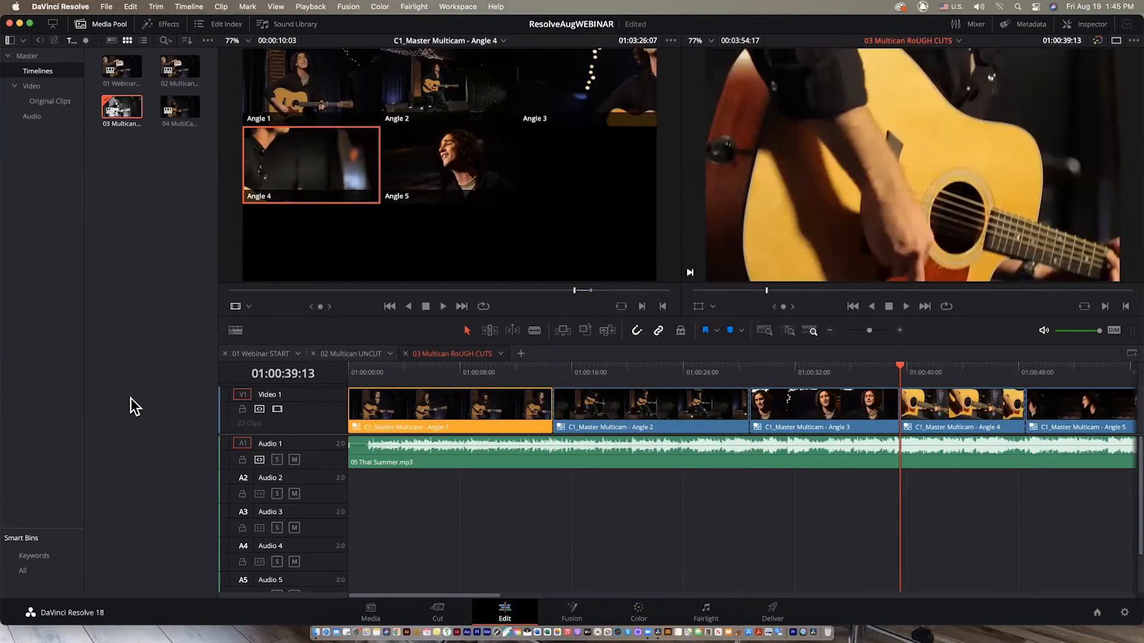
key(Down)
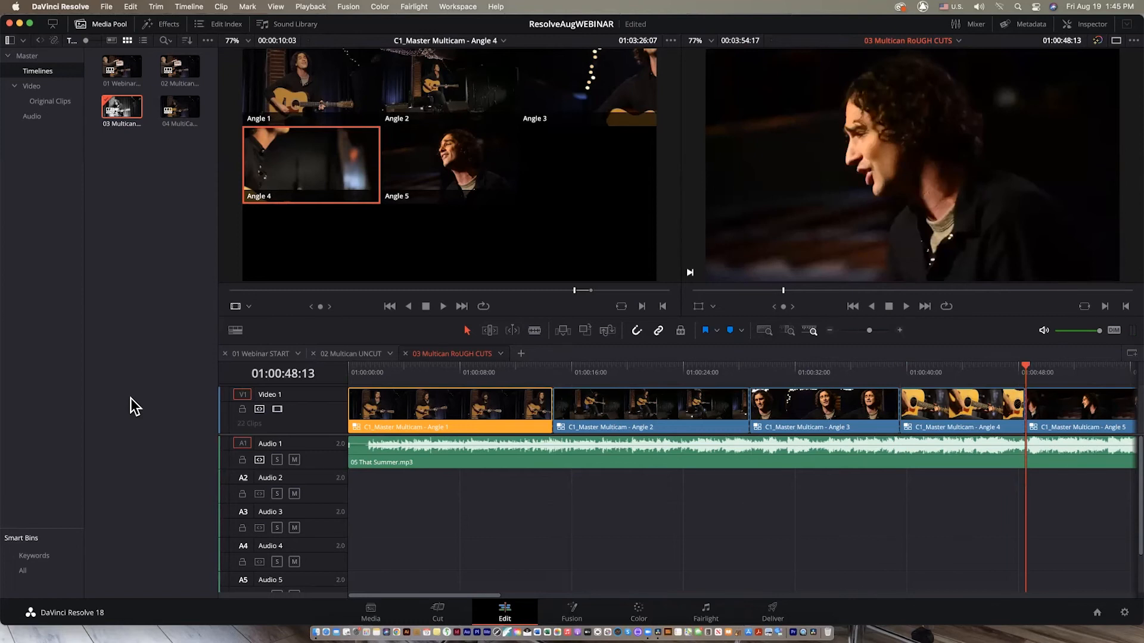
key(Down)
key(Down)
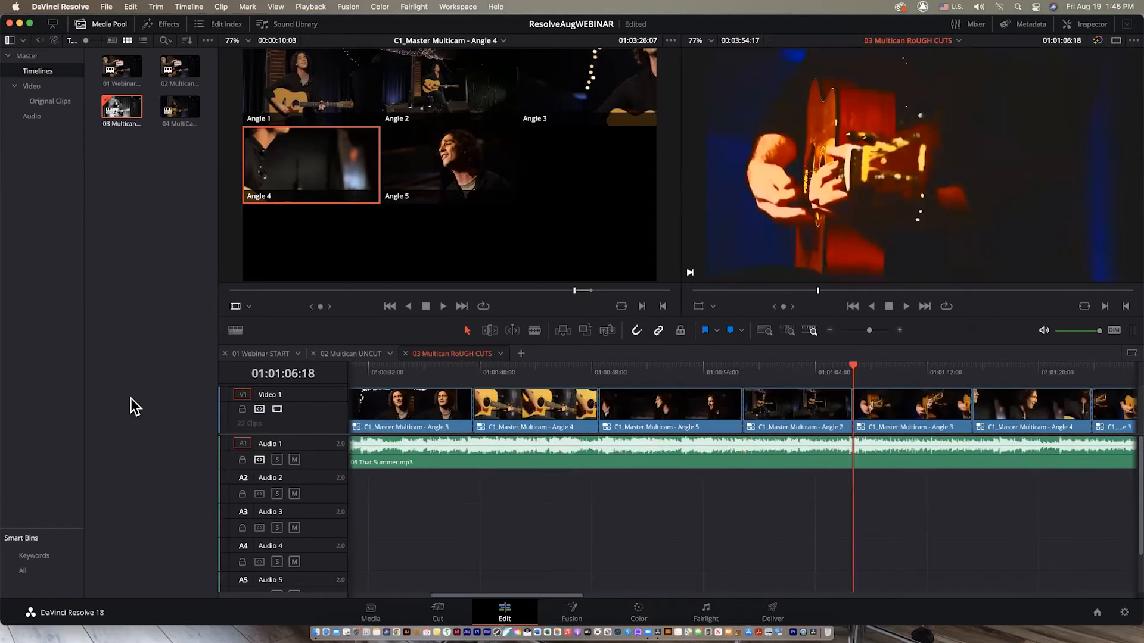
key(Down)
key(Down)
key(Down)
key(Down)
key(Down)
key(Down)
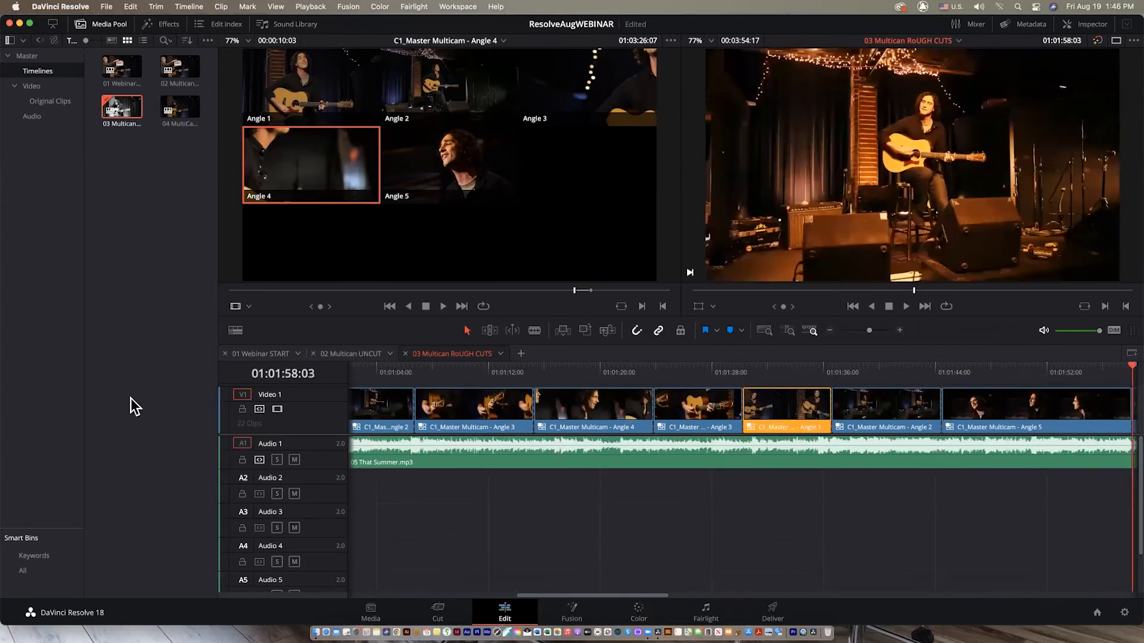
key(Down)
key(Down)
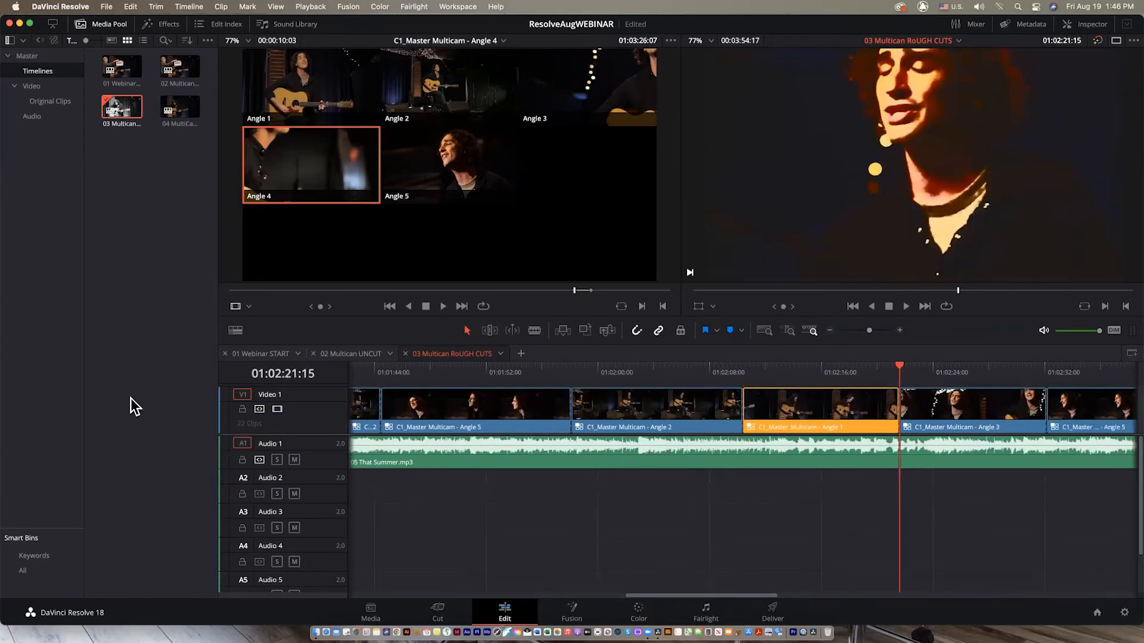
key(Down)
key(Down)
key(Down)
key(Down)
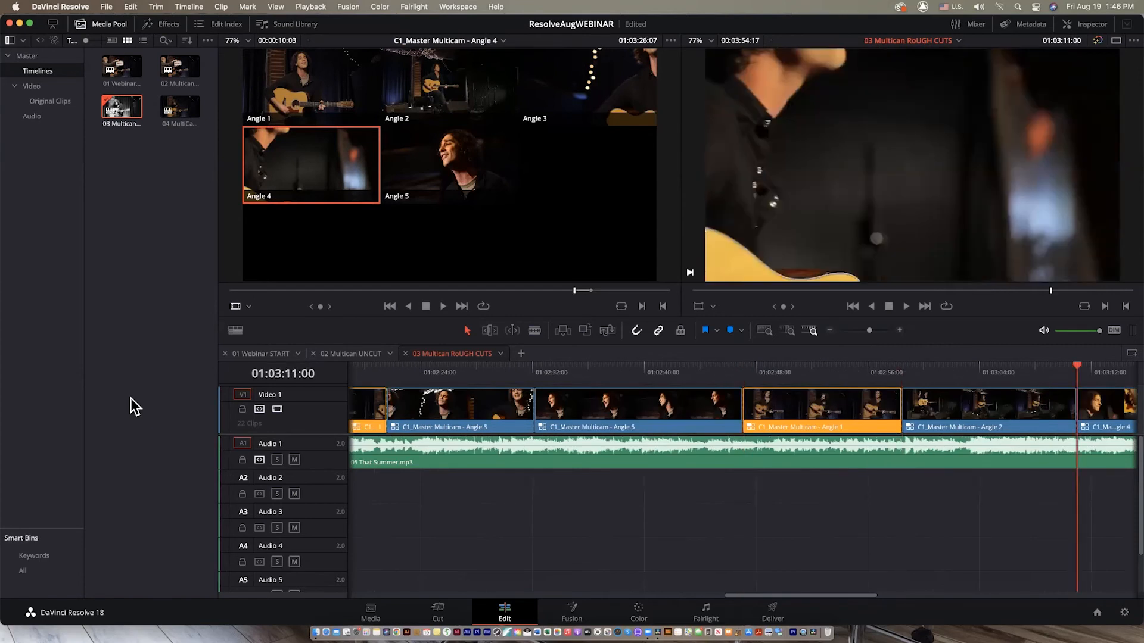
key(Up)
key(Up)
key(Up)
key(Up)
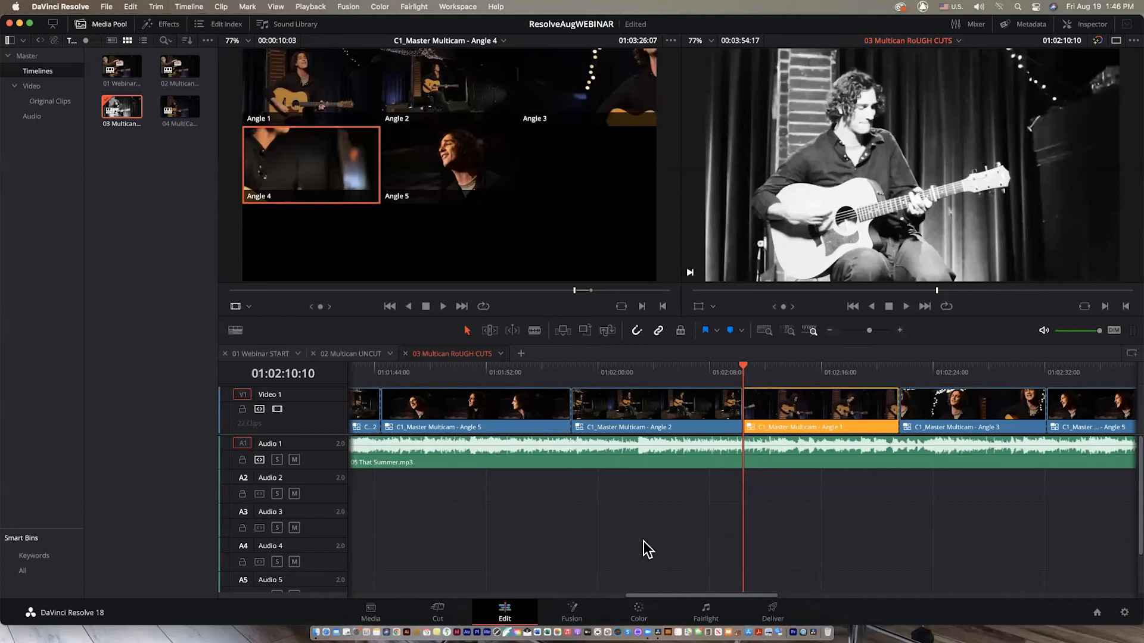
Back on the Color page, select all clips of the timeline and remove them from their groups.
click(639, 612)
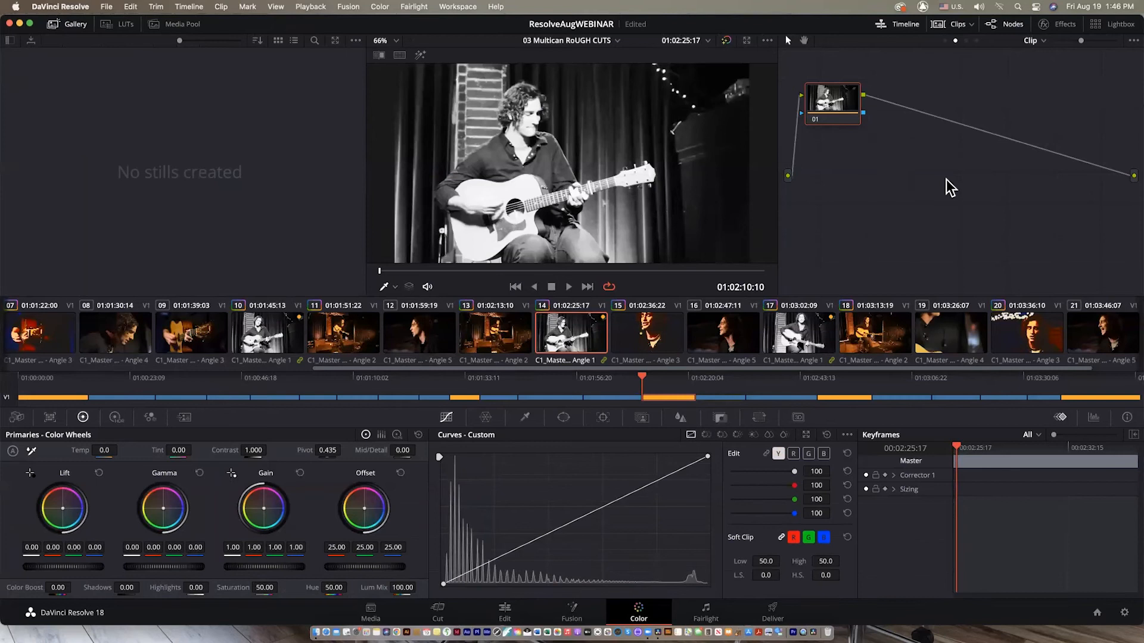
click(22, 341)
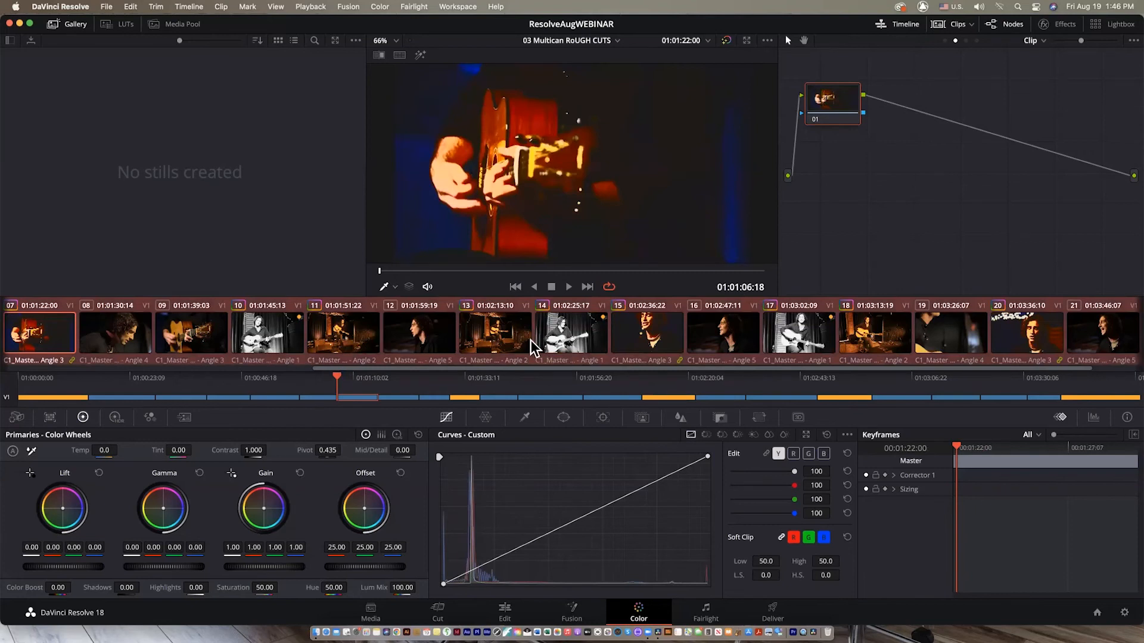
right_click(37, 354)
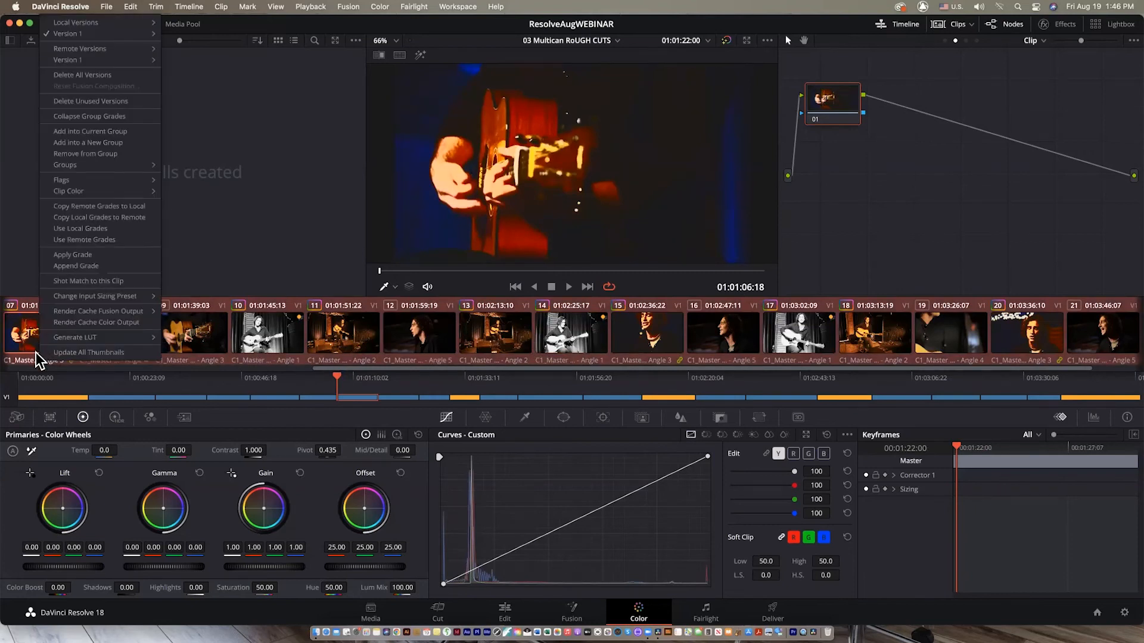
click(87, 155)
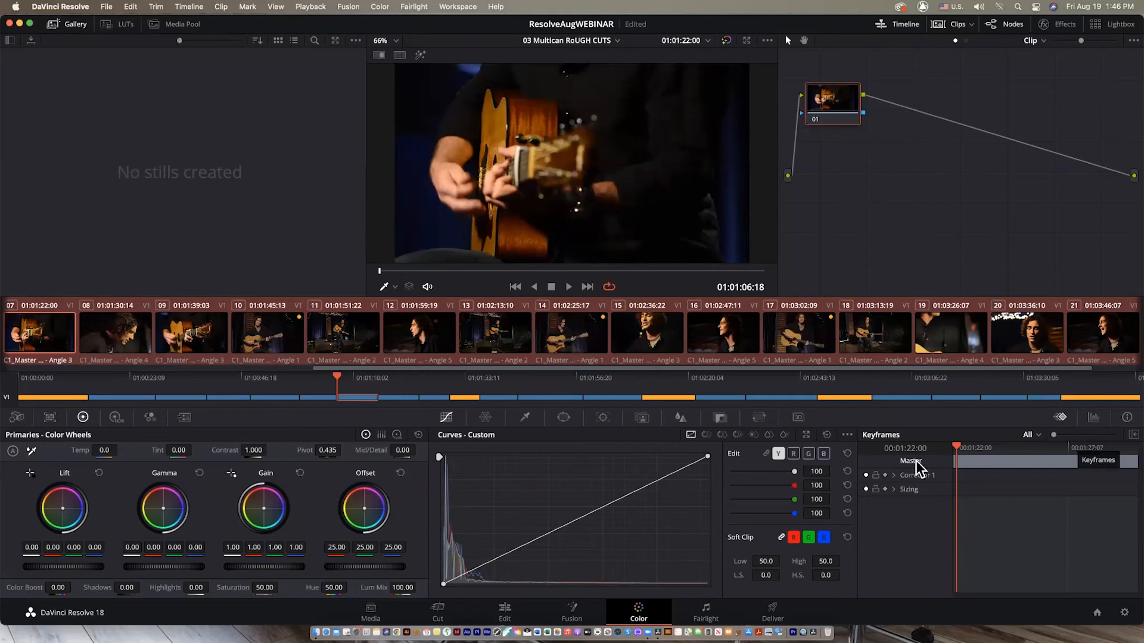
Look through the ungrouped clips from clip 01 to clip 10 to check that the group grades are cleared.
drag(360, 366, 21, 361)
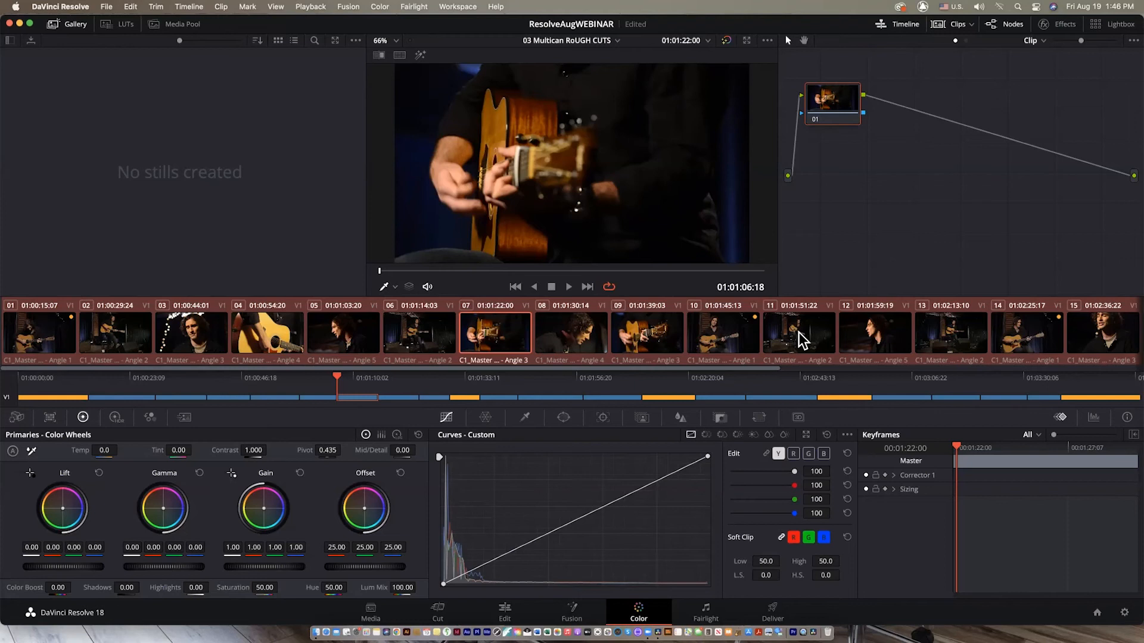
drag(834, 102, 845, 185)
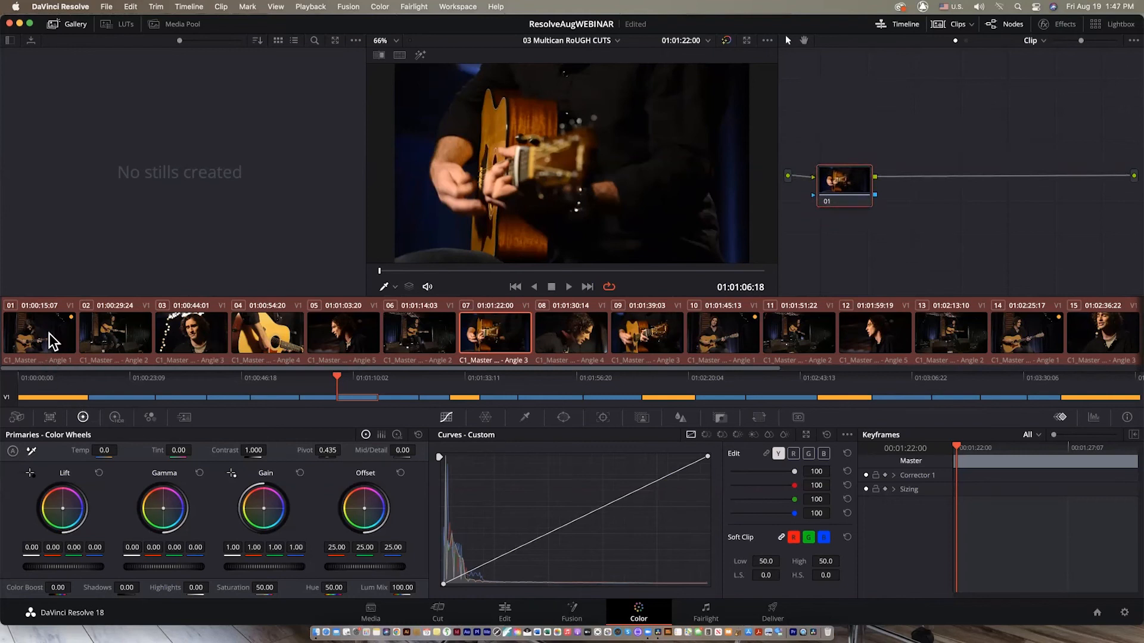
click(115, 341)
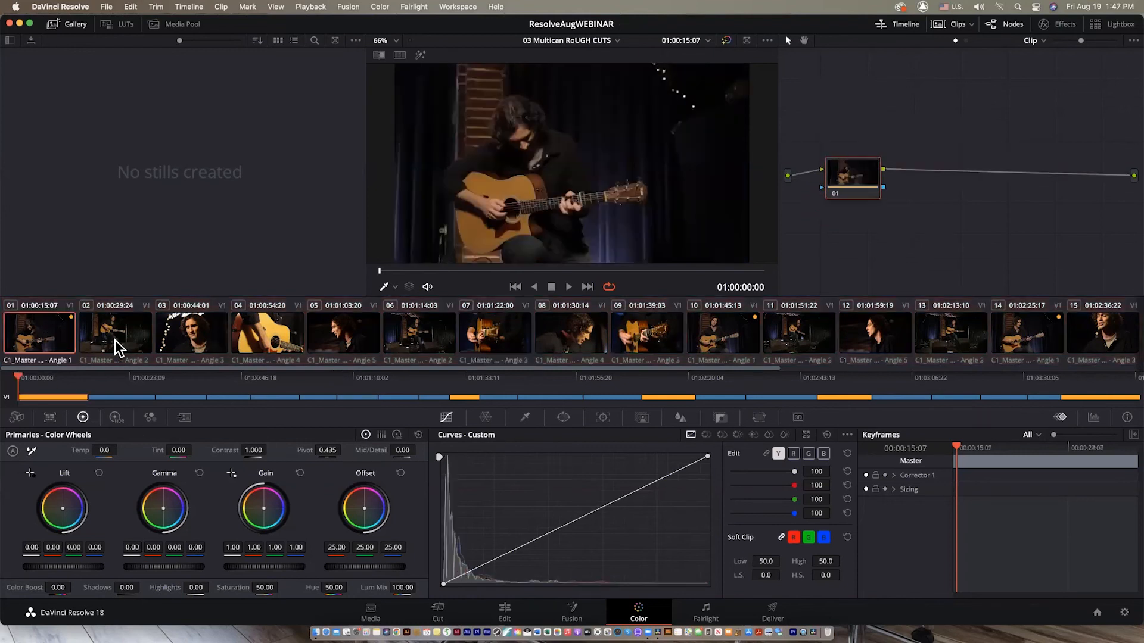
click(345, 337)
click(426, 341)
key(Down)
key(Down)
key(Down)
key(Down)
key(Down)
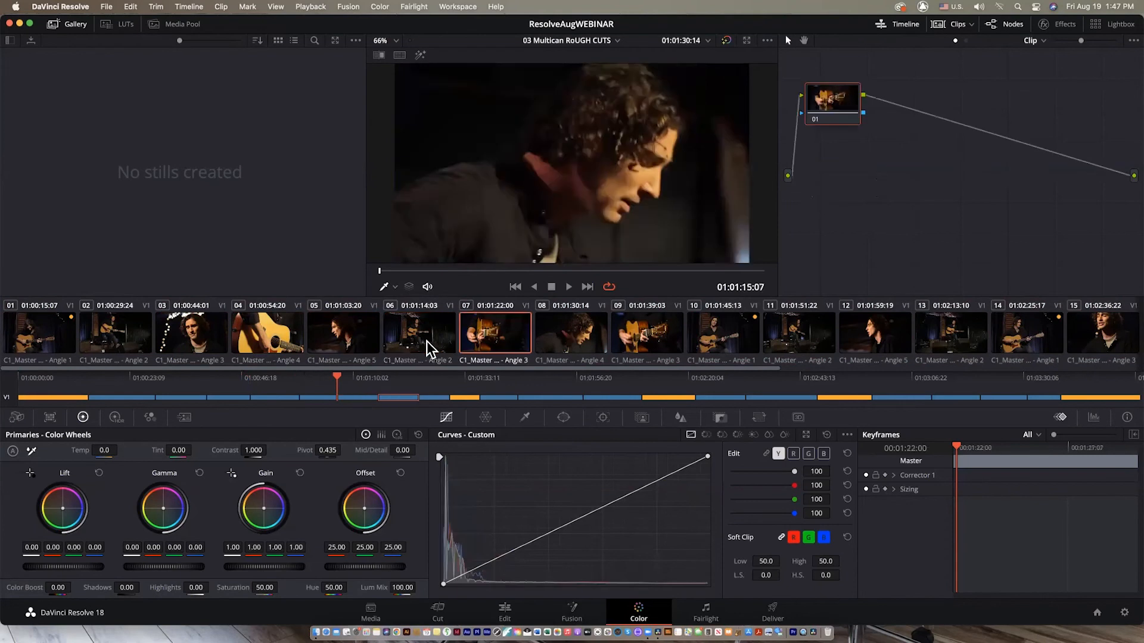
key(Up)
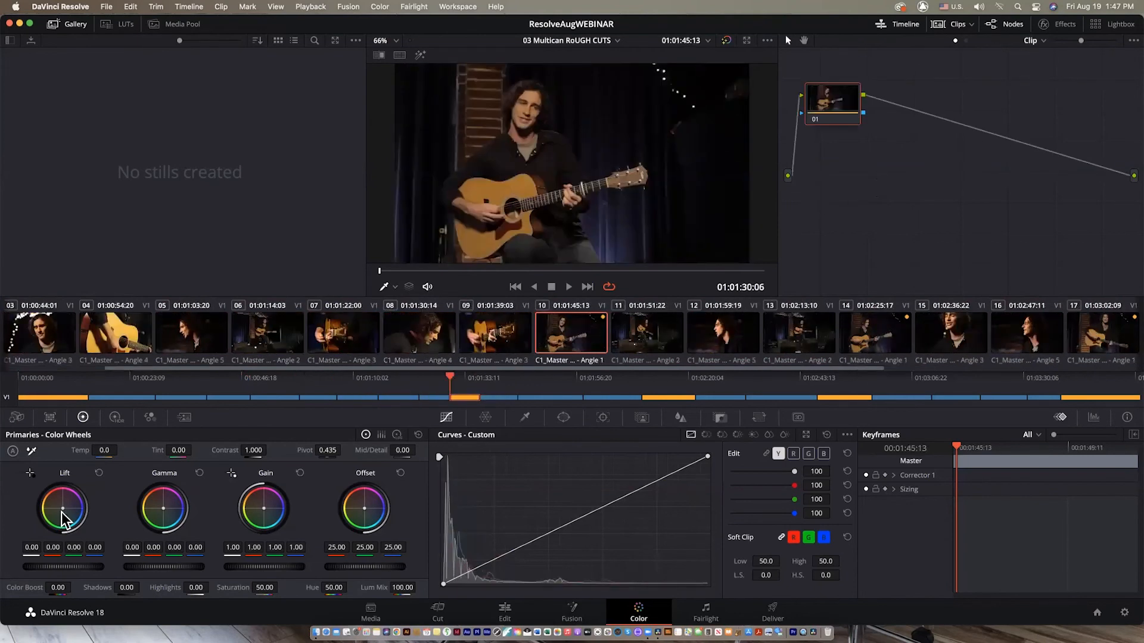
Return to clip 01, add a second serial node, and brighten it by raising an upper and a lower point on the luminance curve.
key(Up)
key(Up)
key(Up)
key(Up)
key(Up)
key(Up)
key(Up)
key(Up)
key(Up)
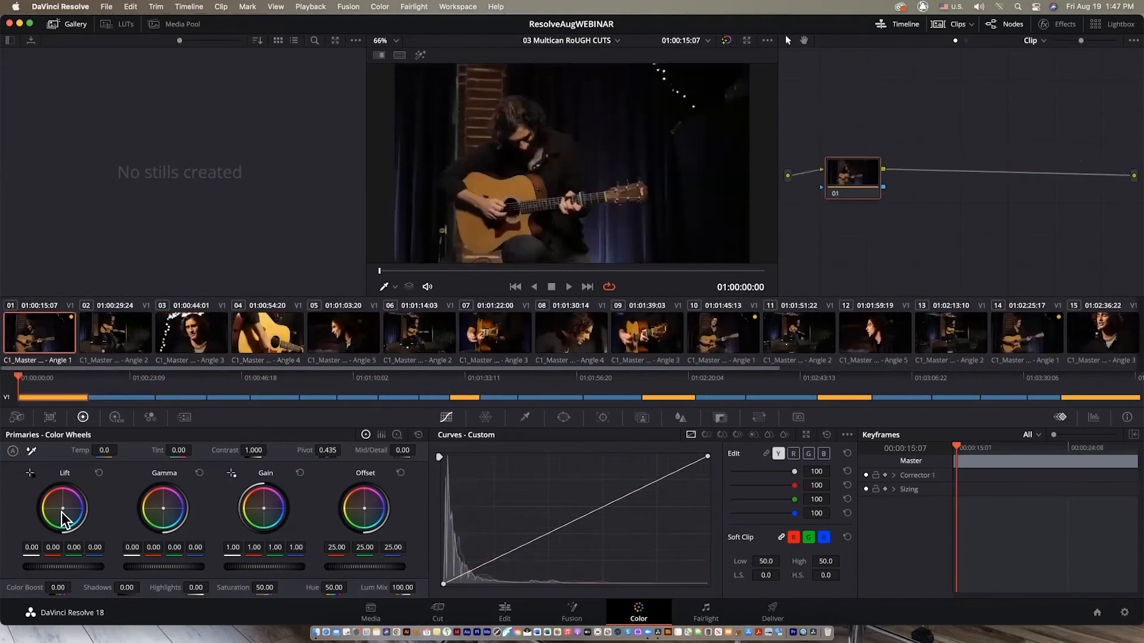
drag(848, 191, 852, 192)
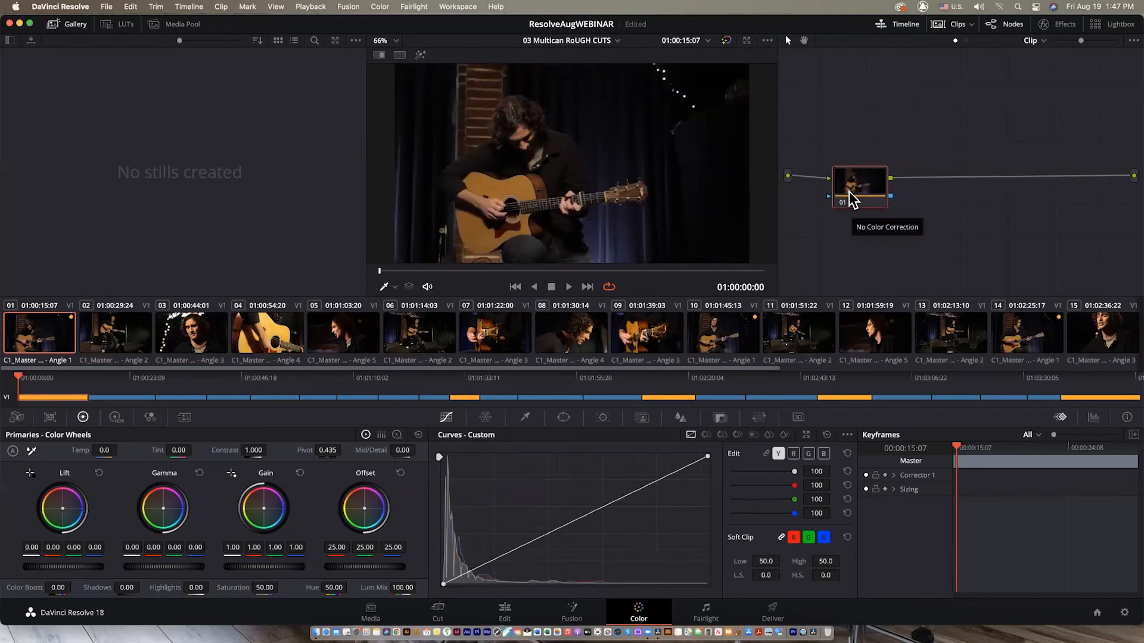
key(alt+s)
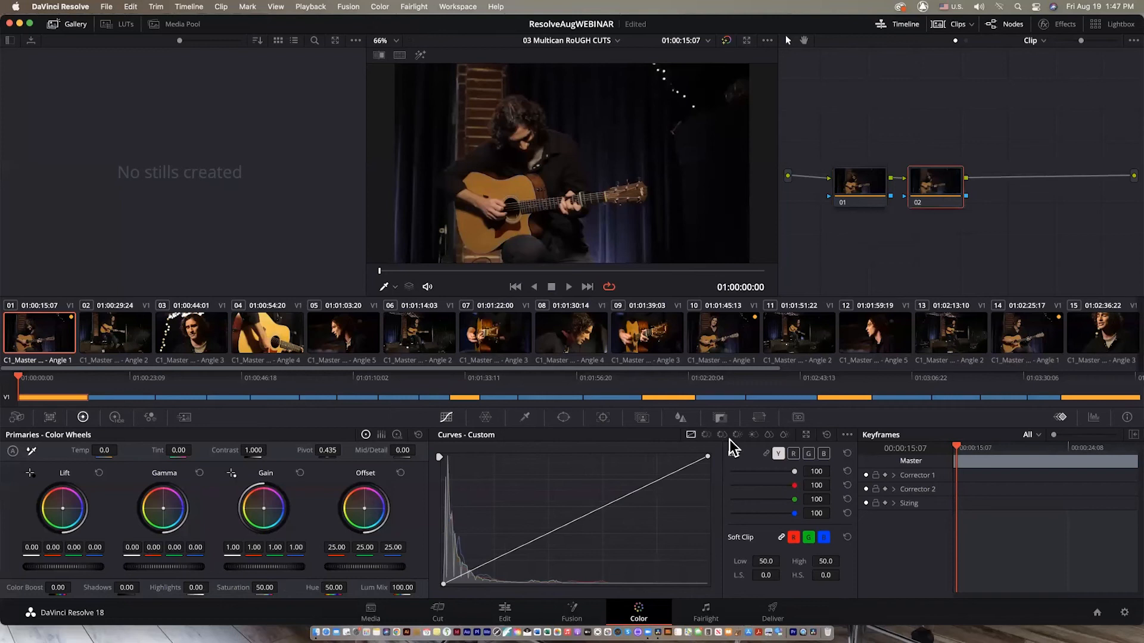
drag(641, 487, 629, 470)
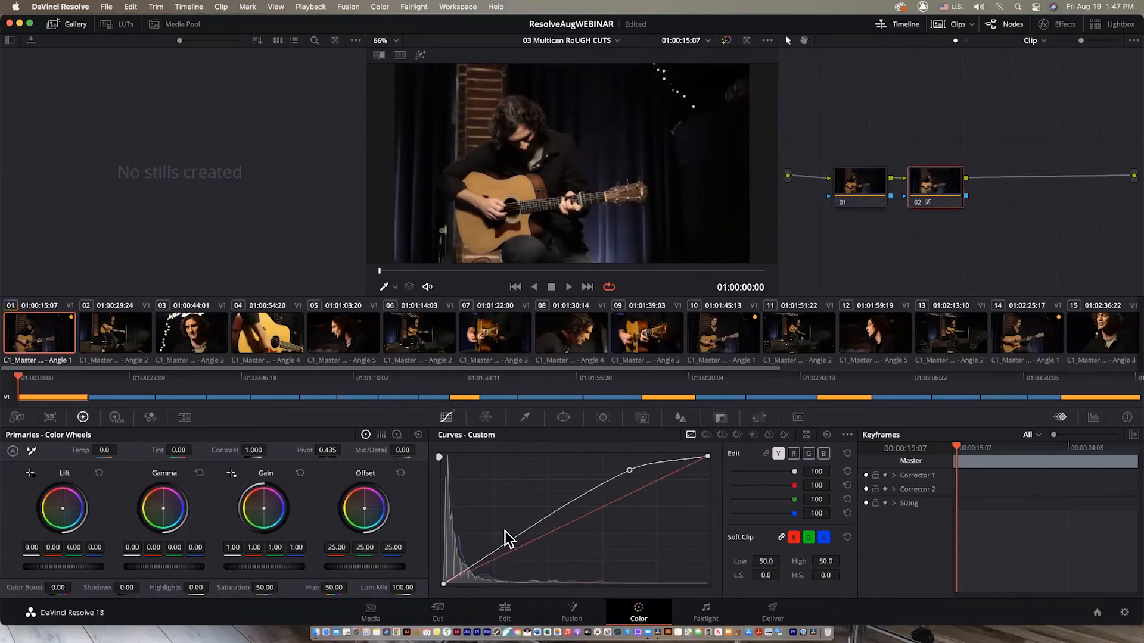
mouse_move(516, 538)
mouse_down()
mouse_move(531, 562)
mouse_move(513, 523)
mouse_up()
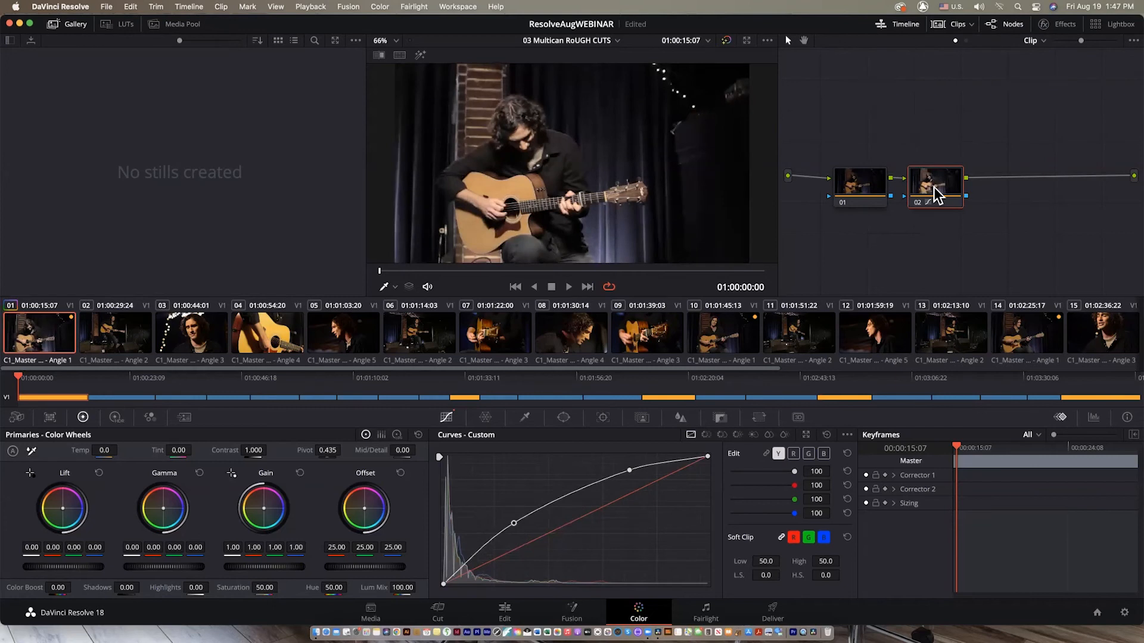
Add a third serial node to clip 01 and give it a blue tint by lowering the red curve and raising the blue curve.
key(alt+s)
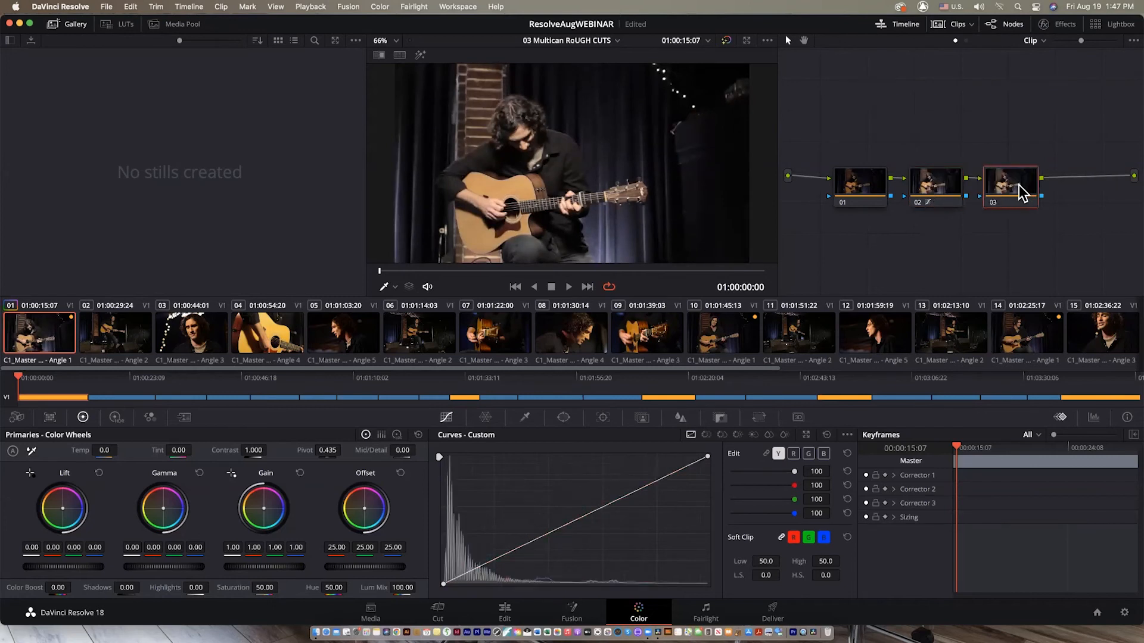
click(794, 454)
mouse_move(589, 511)
mouse_down()
mouse_move(601, 528)
mouse_move(572, 502)
mouse_up()
click(827, 456)
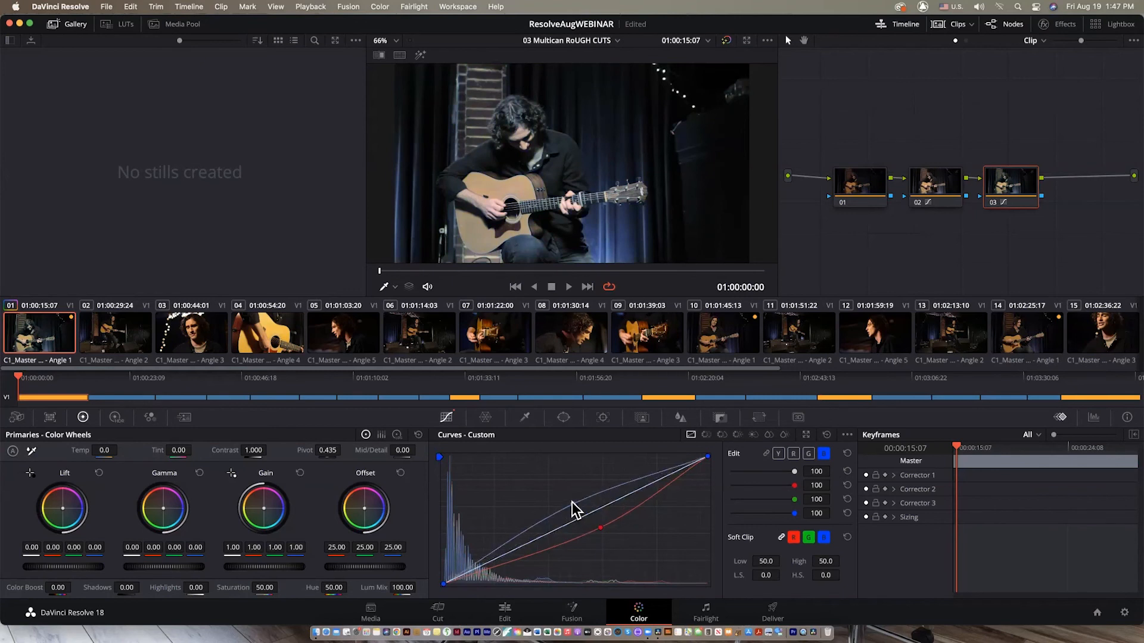
Look through clips 02 to 05 to compare them with the blue-tinted clip 01, ending back on clip 01.
click(119, 340)
click(190, 341)
click(263, 339)
click(334, 340)
click(49, 337)
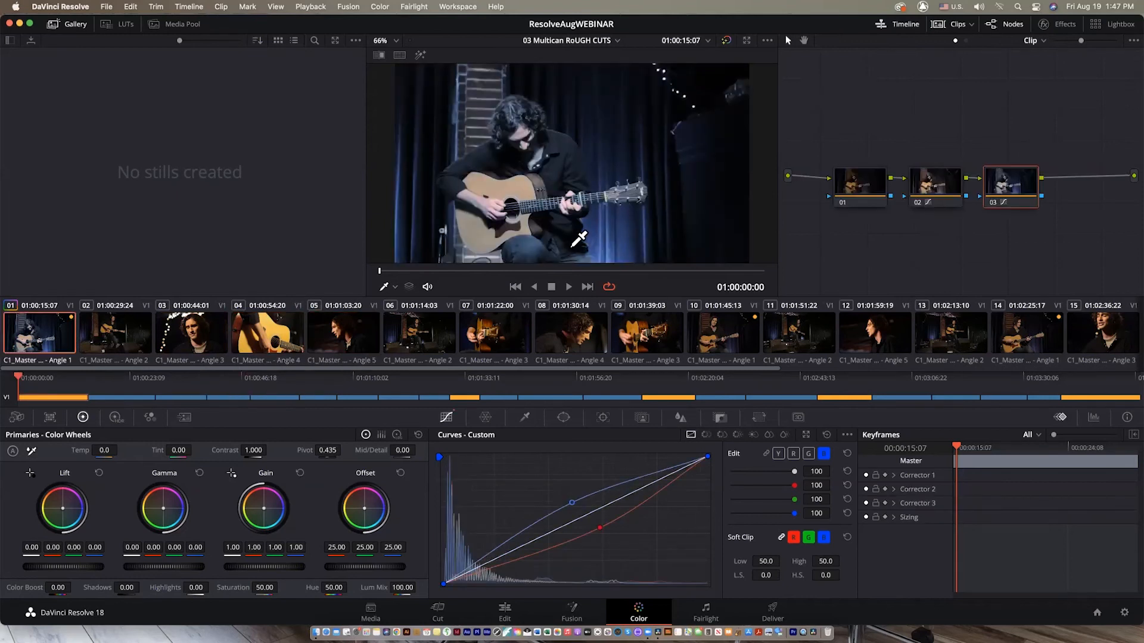
On the Edit page, play the timeline full screen across the cut from clip 01 to clip 02, then exit full screen.
click(504, 612)
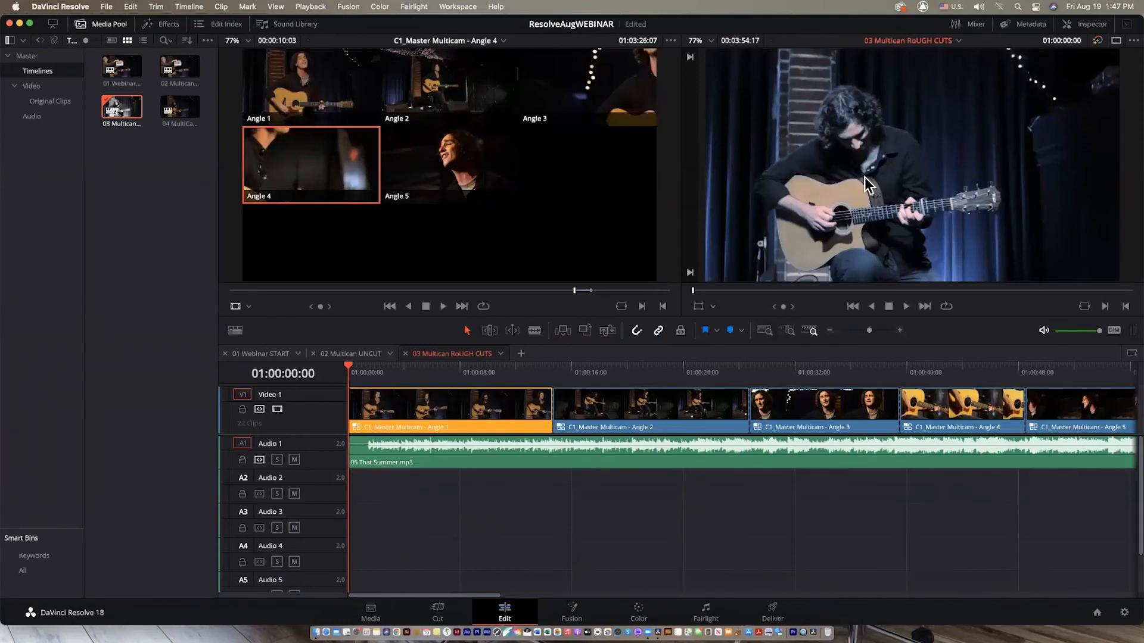
key(super+f)
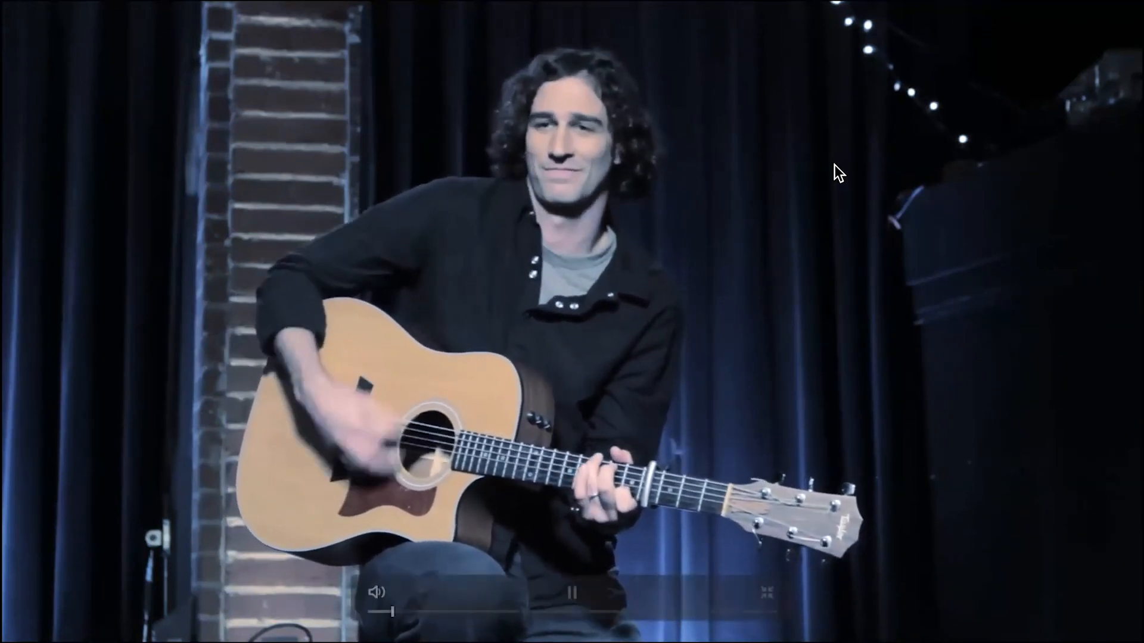
key(space)
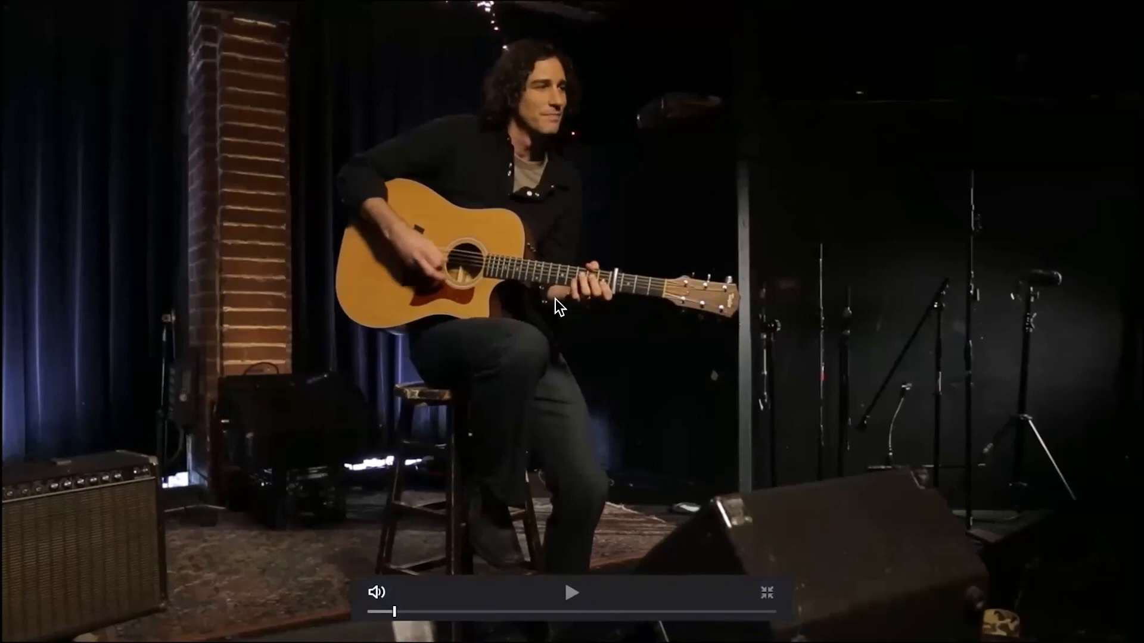
key(Escape)
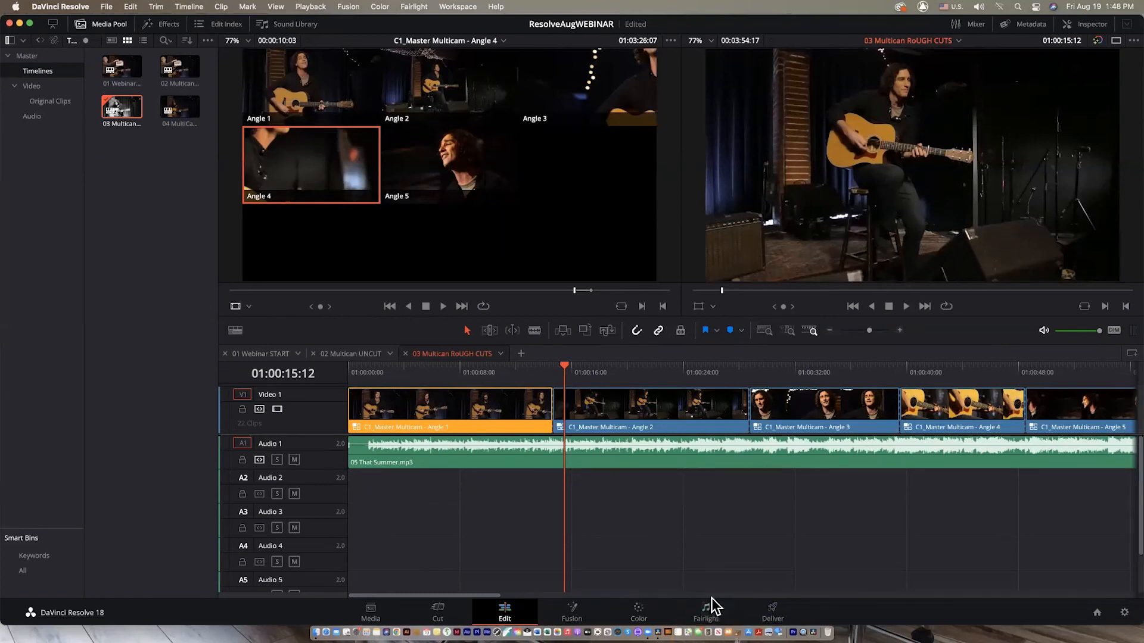
Back on the Color page, disable nodes 02 and 03 of clip 01.
click(638, 613)
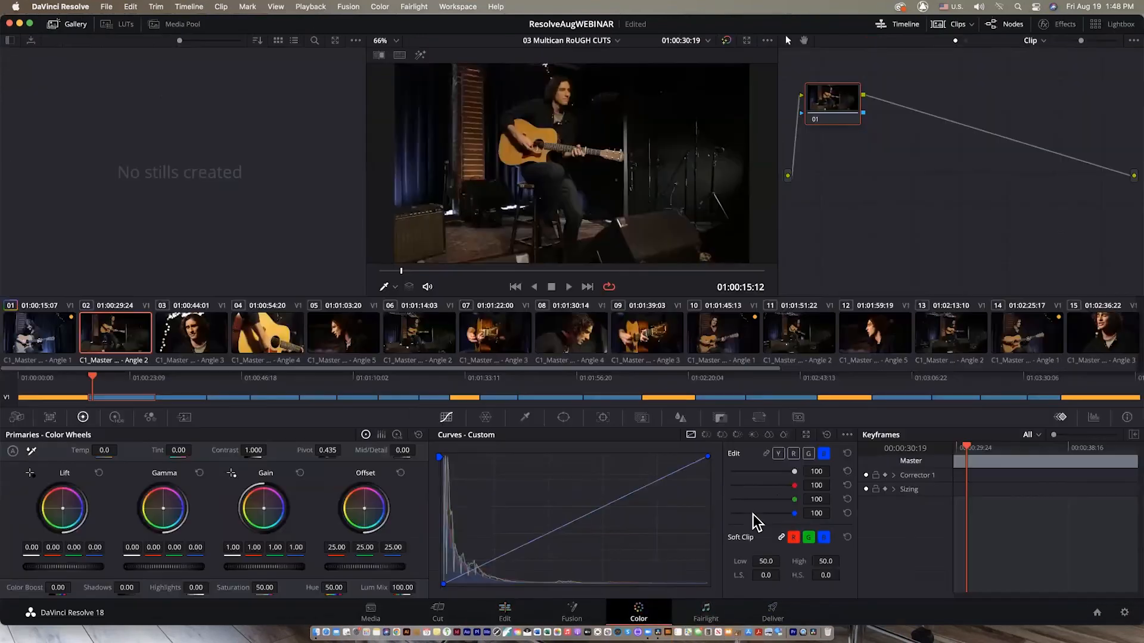
click(39, 334)
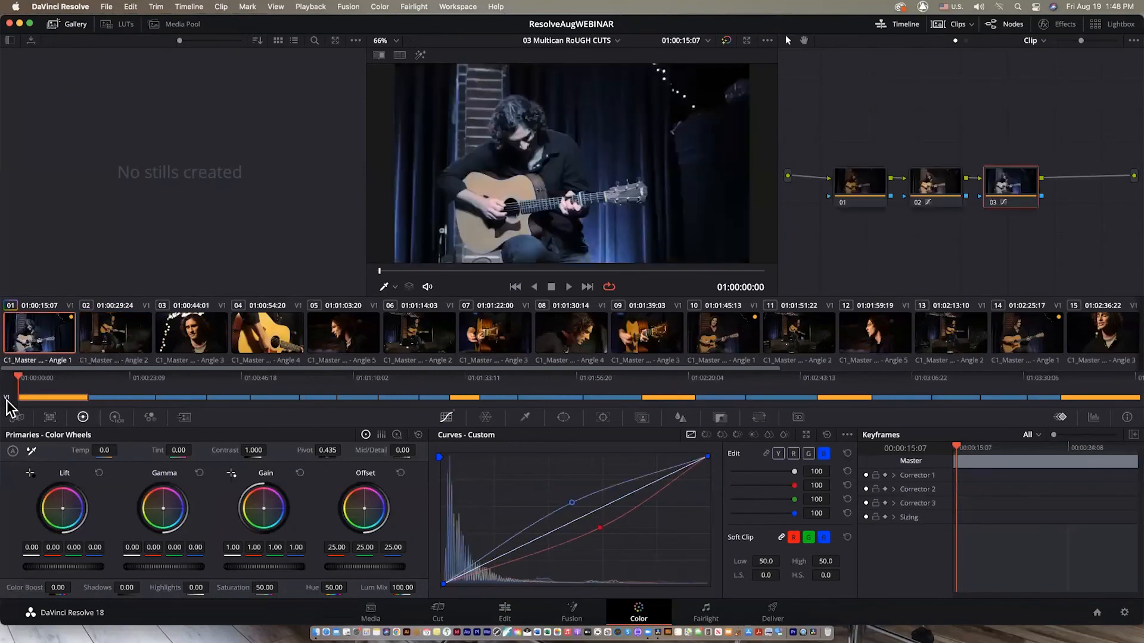
click(917, 203)
click(994, 202)
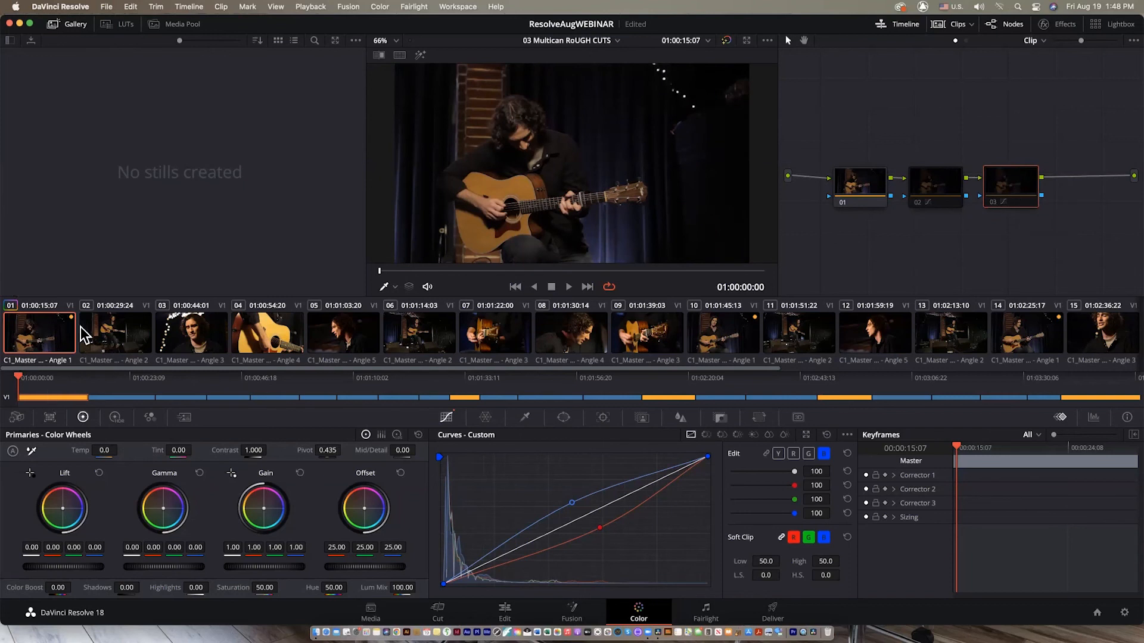
Reset all grades and nodes of clip 01 and place the remaining node between the graph's source and output.
click(379, 7)
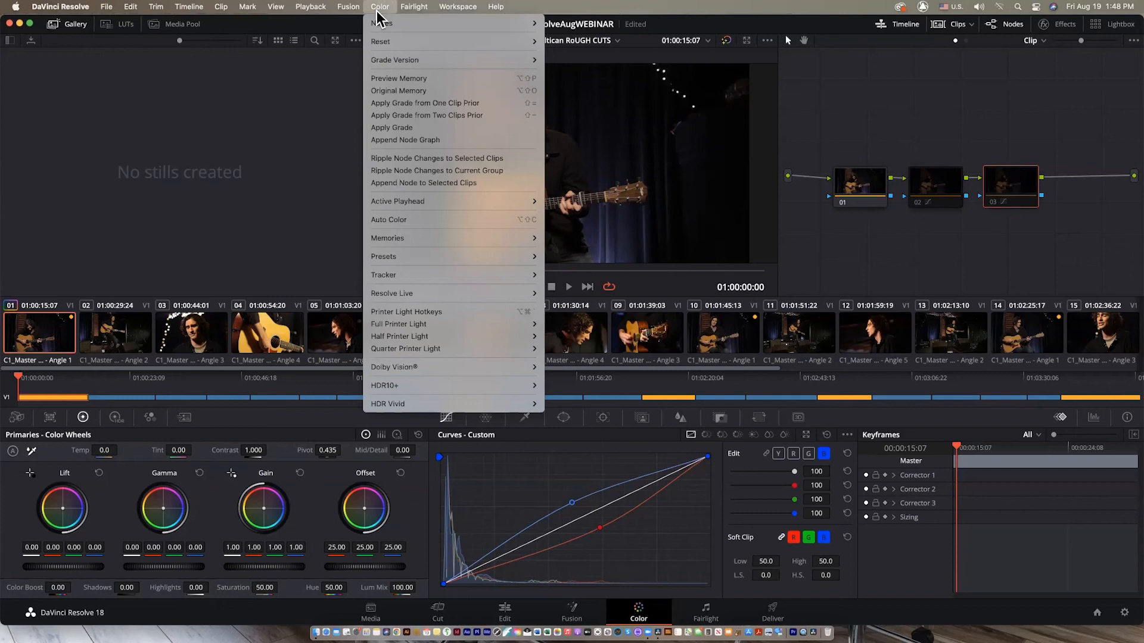
mouse_move(379, 43)
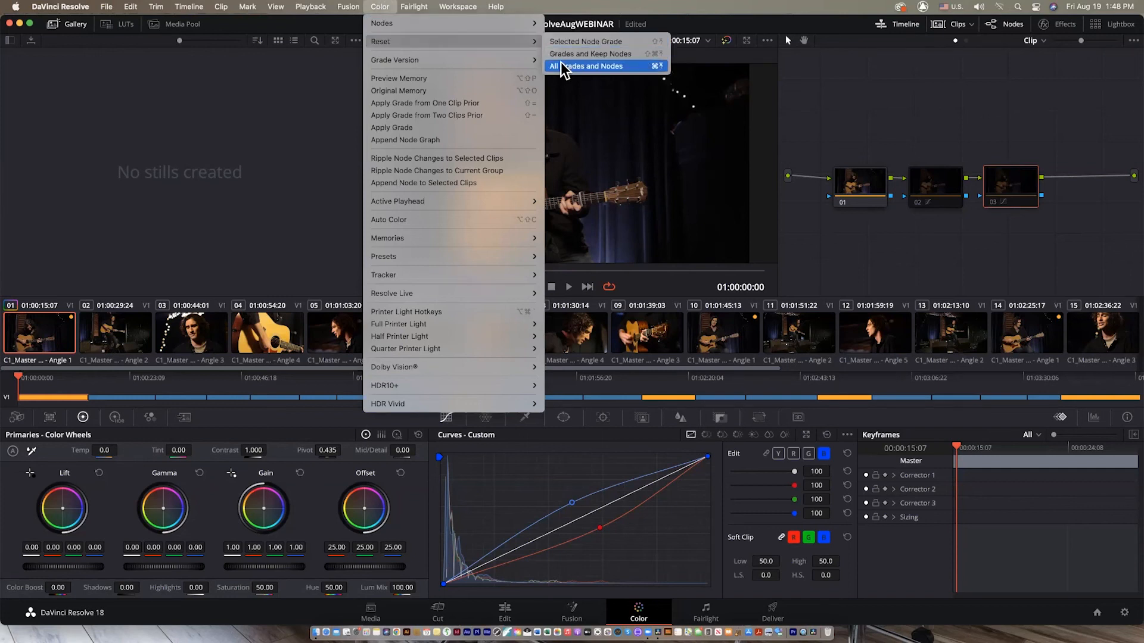
click(582, 70)
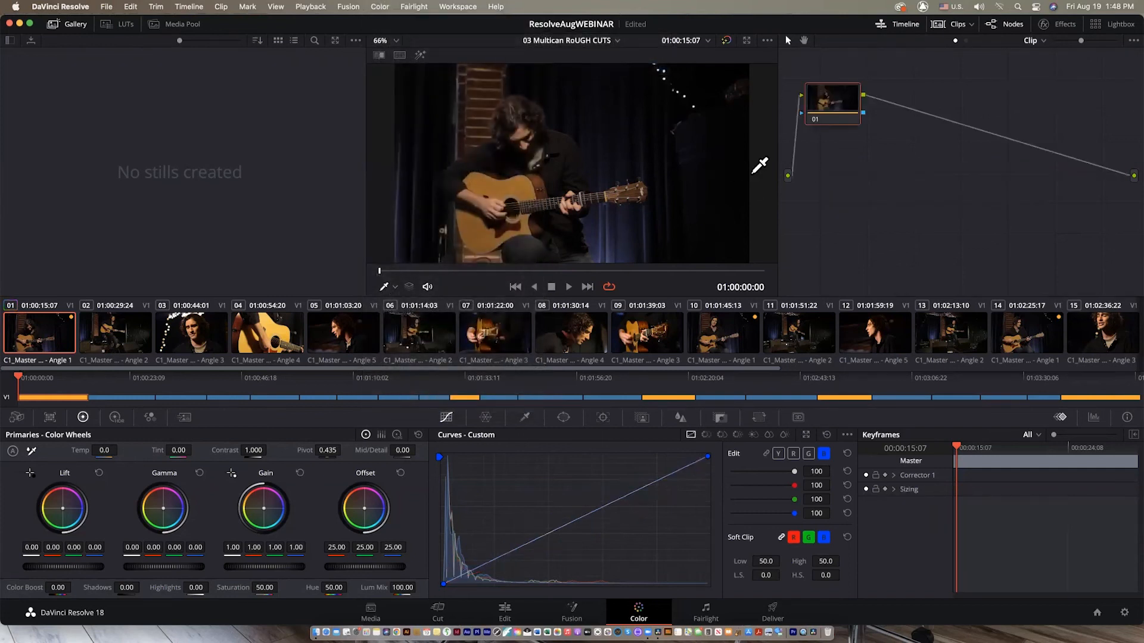
drag(832, 107, 844, 181)
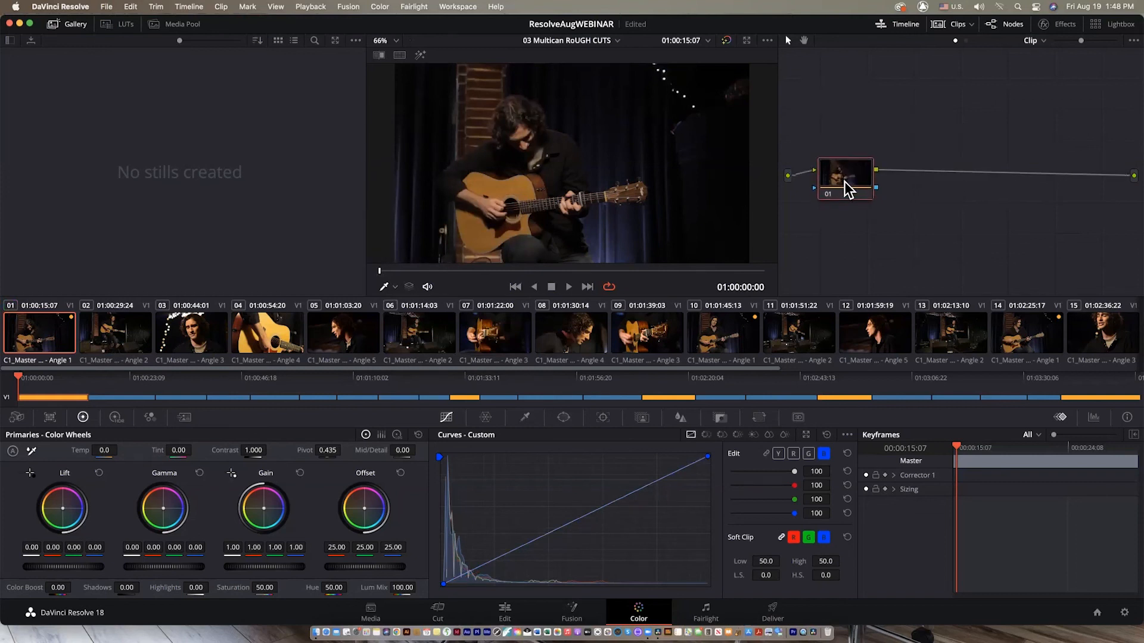
Look through clips 02 to 09 to check their ungraded state, then revisit clips 01 and 03.
click(92, 336)
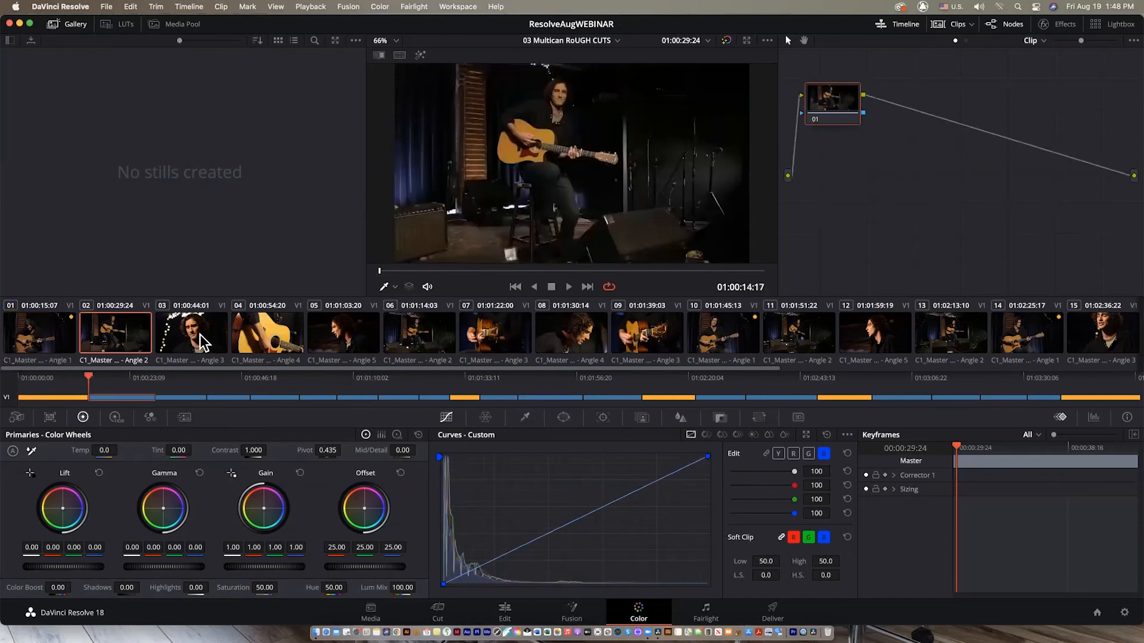
click(199, 334)
click(268, 336)
click(331, 342)
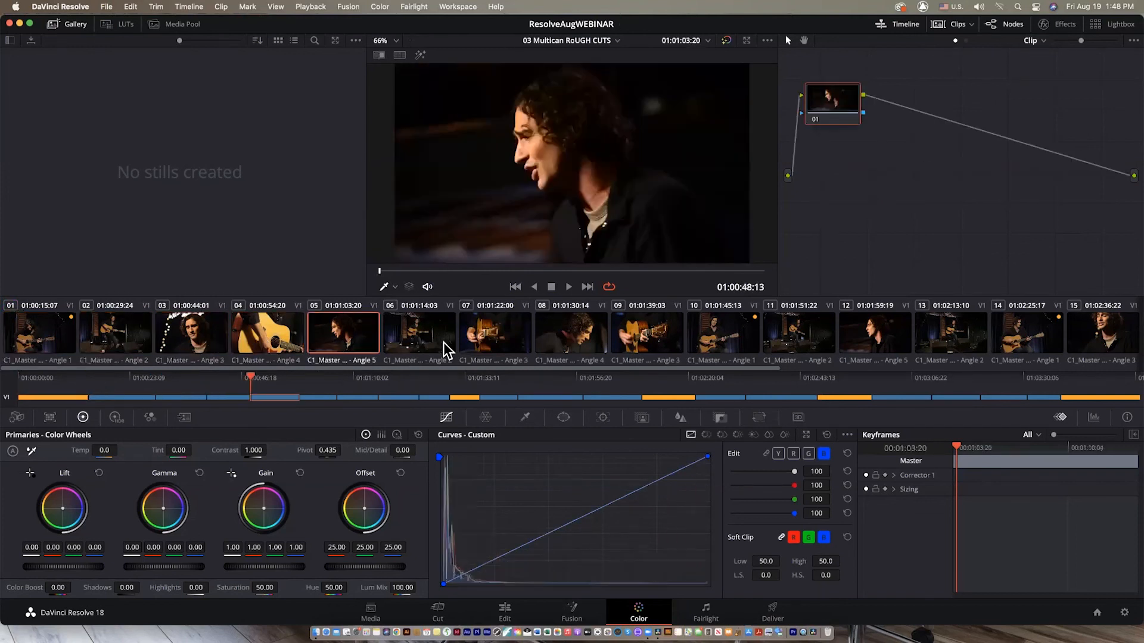
click(400, 345)
click(487, 340)
click(577, 350)
click(620, 334)
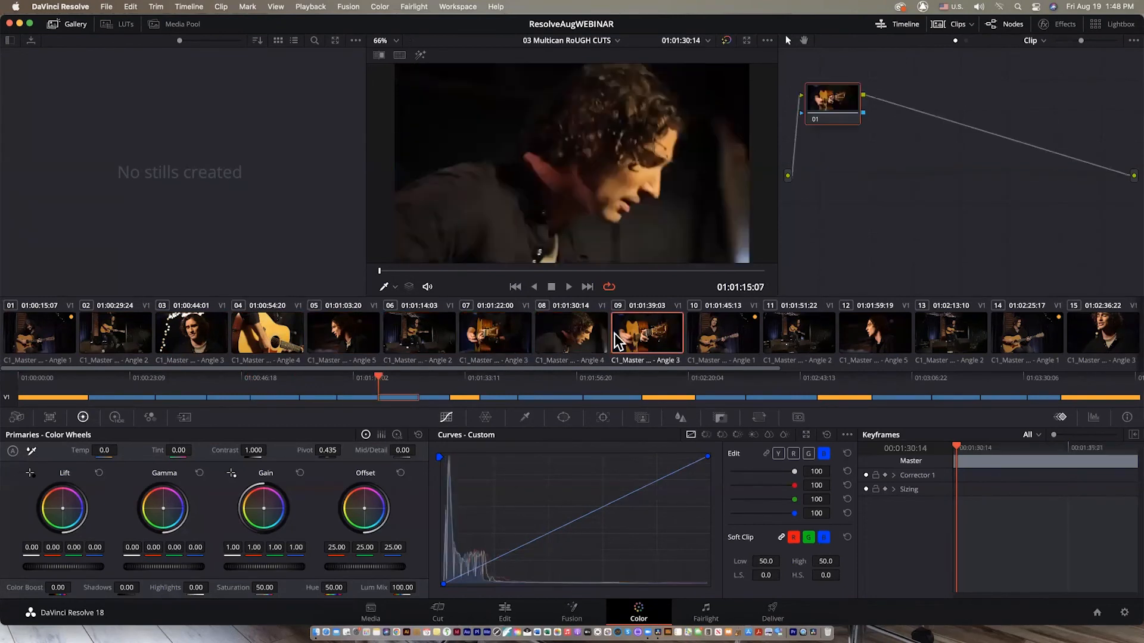
click(30, 343)
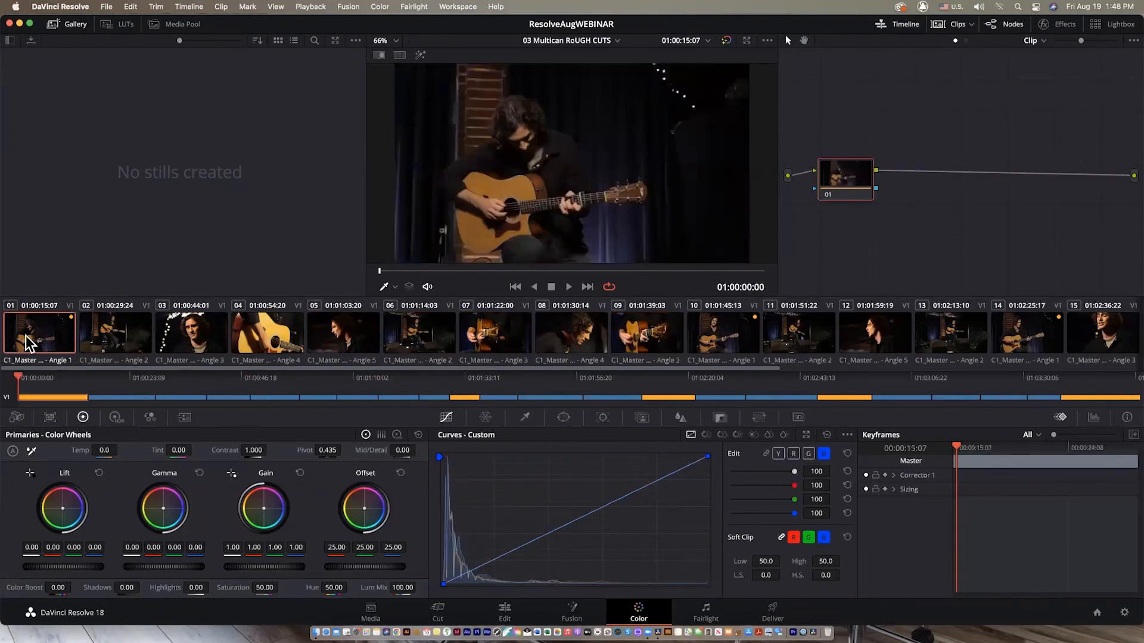
click(190, 334)
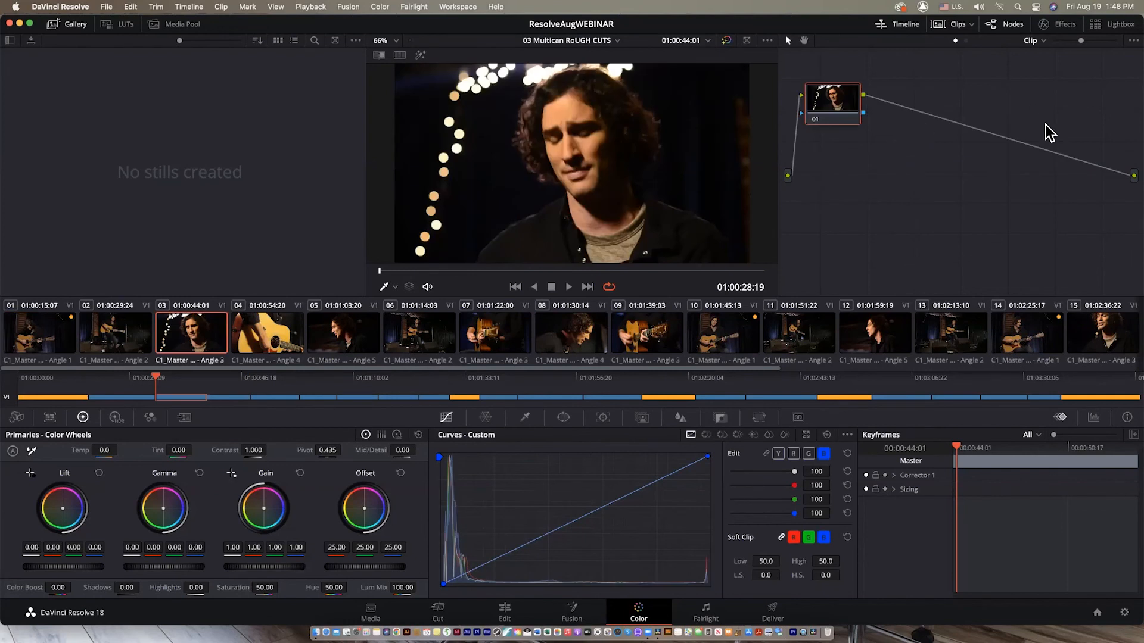
Look over the clip filter options, then switch the node graph to Timeline level and back to Clip level.
click(972, 24)
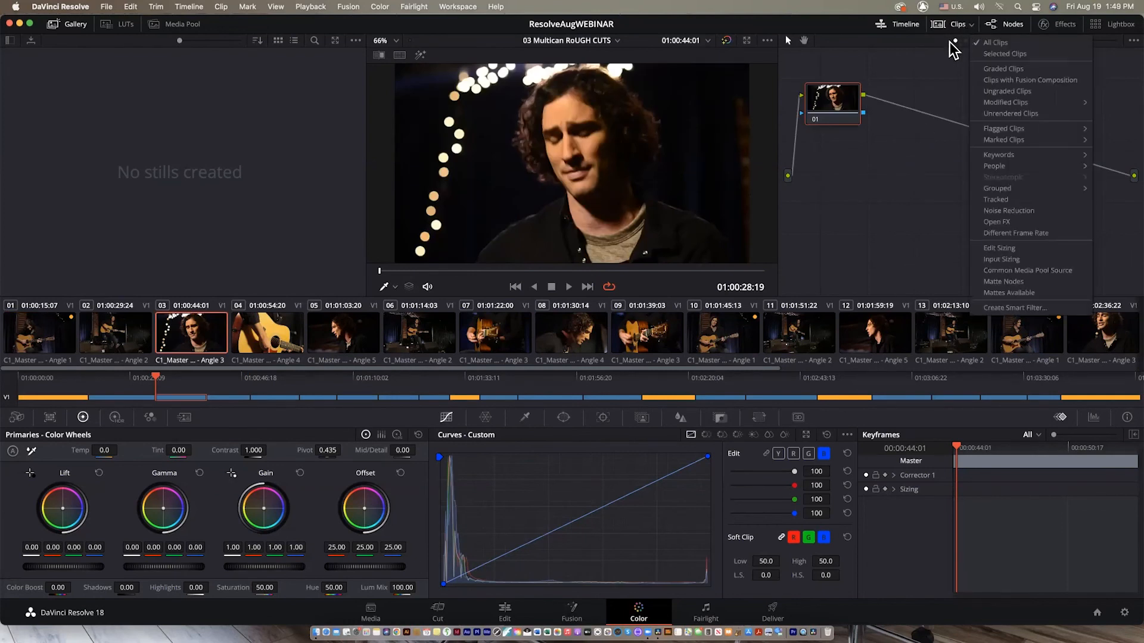
click(938, 69)
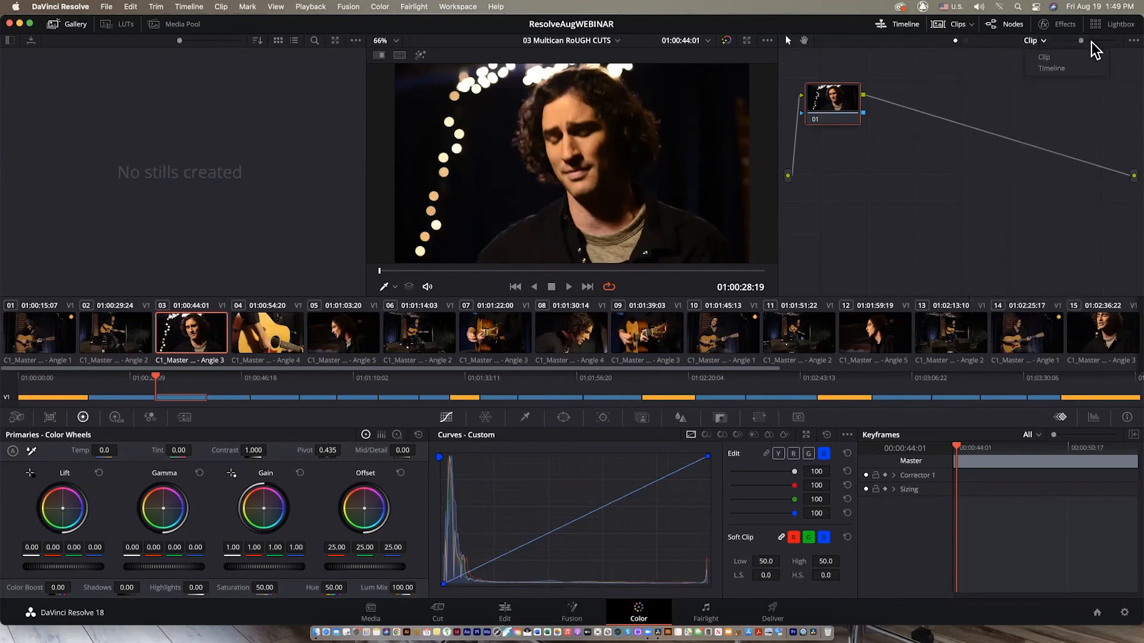
click(1051, 68)
click(1040, 40)
click(1034, 54)
With clip 02 current, add a Corrector node connected from source to output in the Timeline-level node graph and set its saturation to 0.
click(45, 338)
click(109, 338)
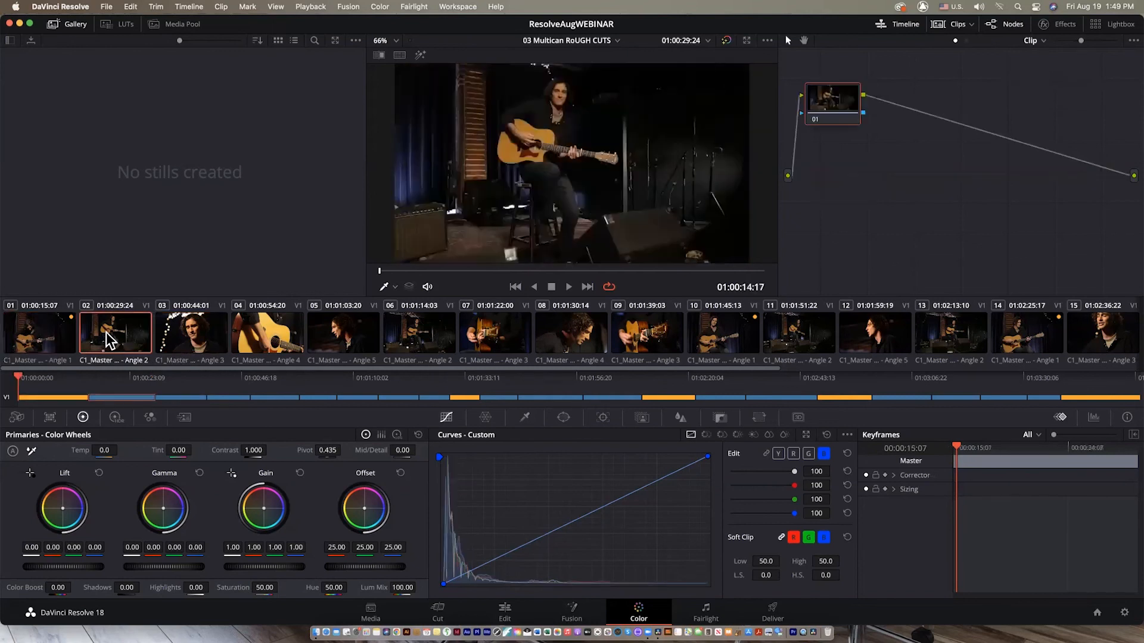
click(1043, 39)
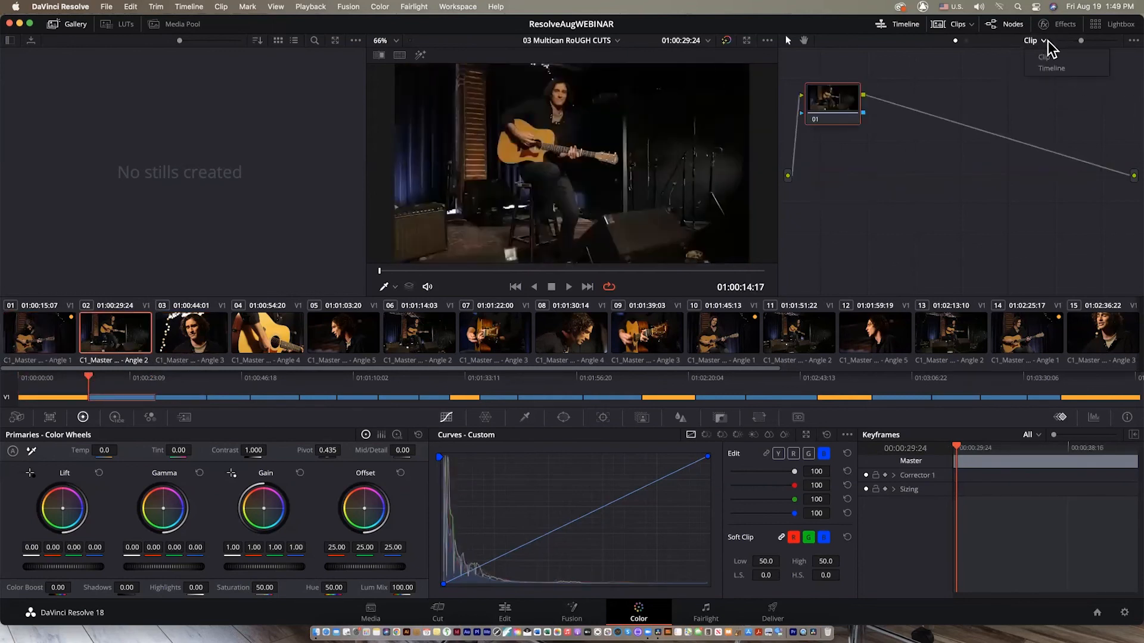
click(1049, 69)
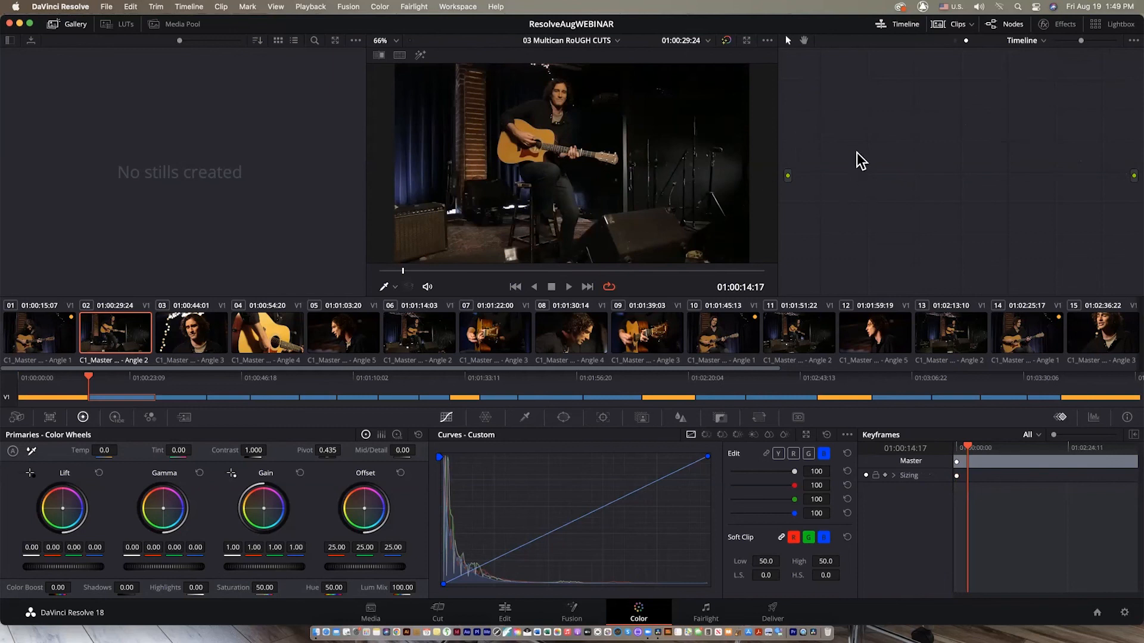
right_click(844, 136)
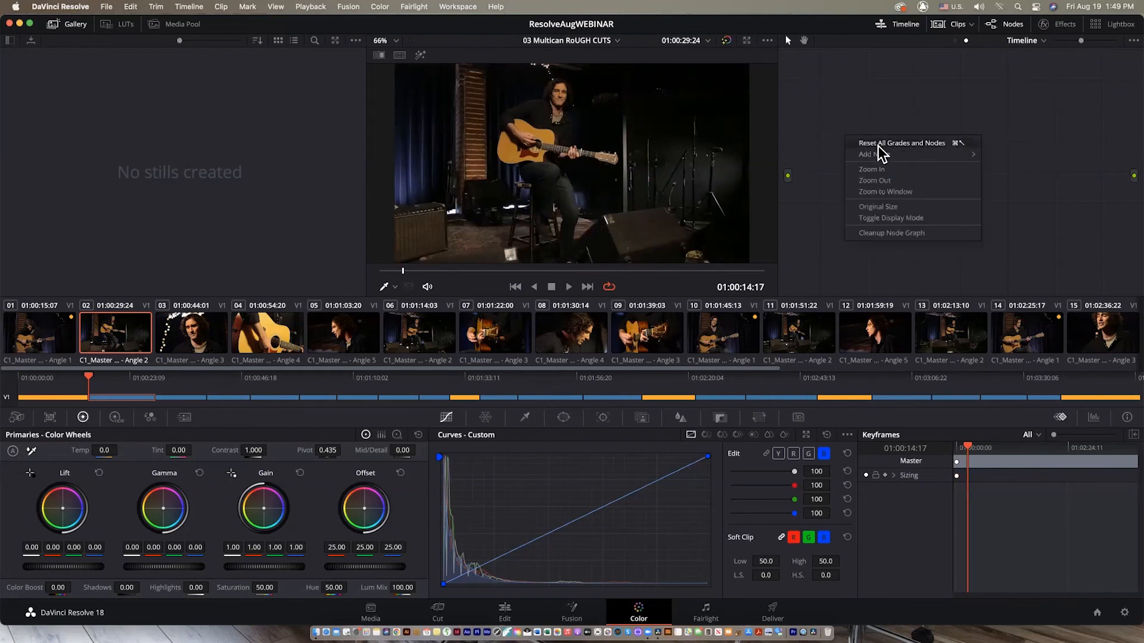
mouse_move(953, 159)
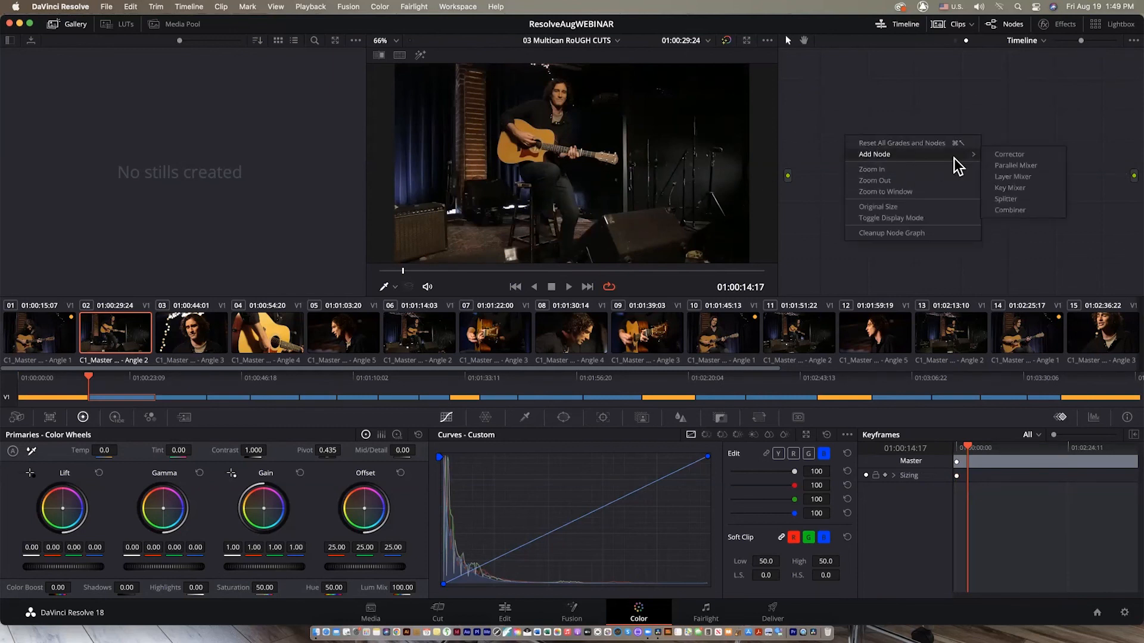
click(1031, 153)
drag(830, 149, 881, 159)
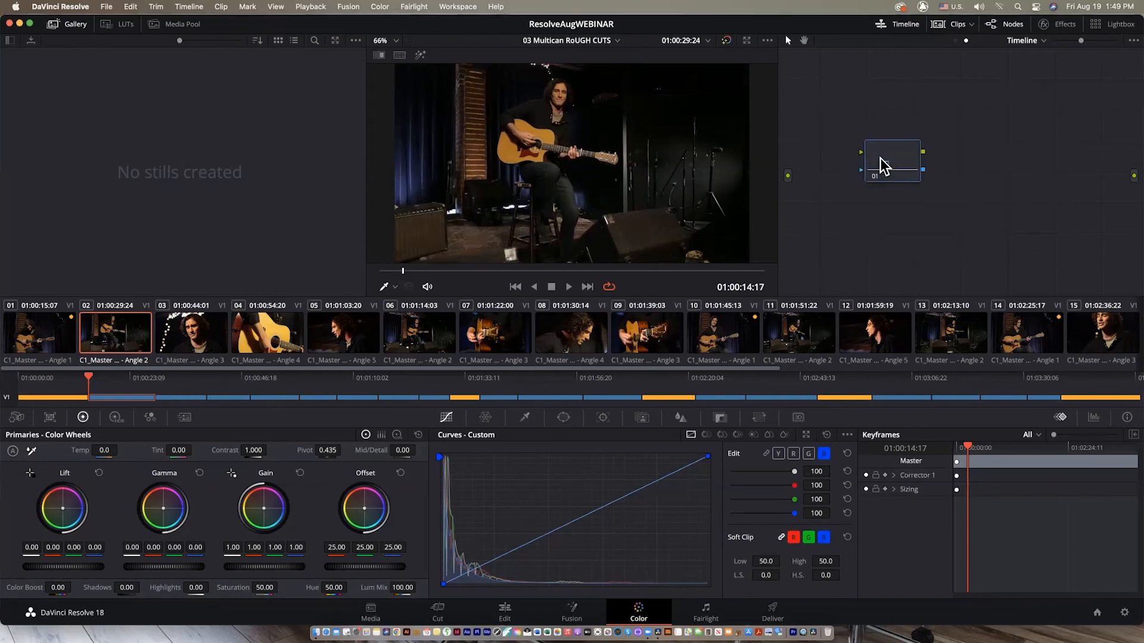
drag(787, 176, 1131, 181)
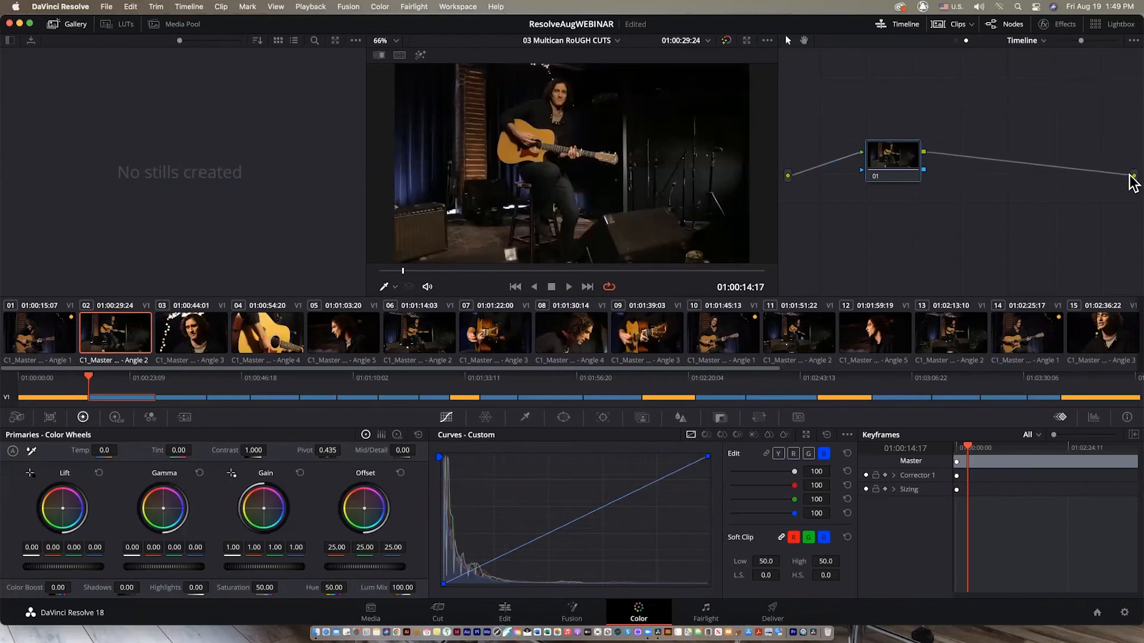
mouse_move(890, 168)
mouse_down()
mouse_move(873, 182)
mouse_move(874, 165)
mouse_move(894, 170)
mouse_up()
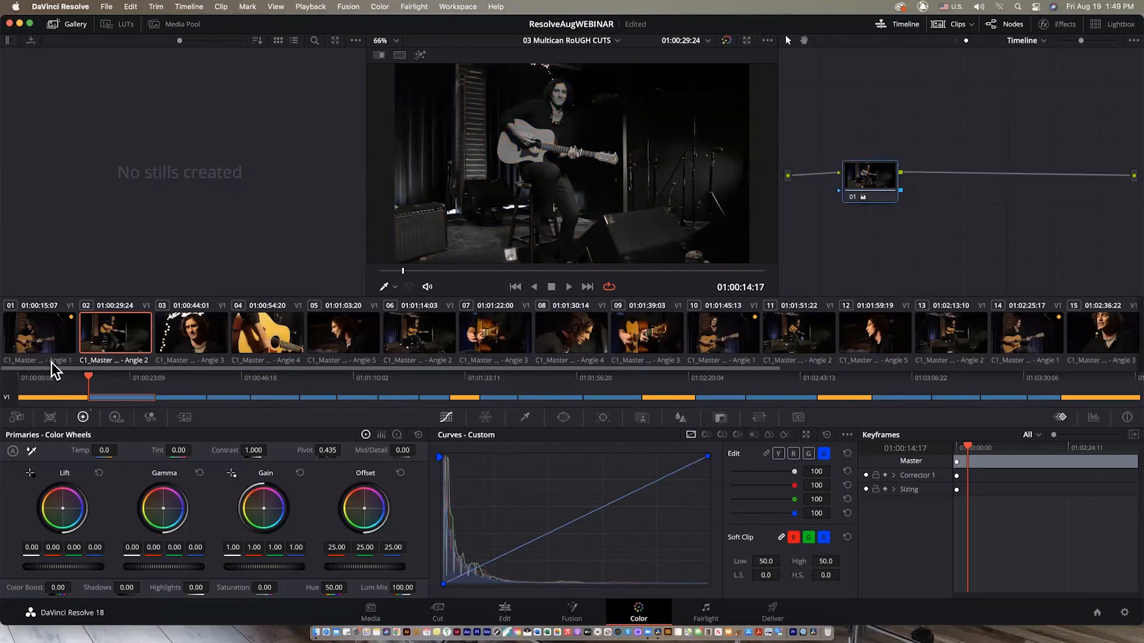
Look through clips 01 to 07 to check the effect of the timeline-level desaturation.
click(41, 348)
click(113, 333)
click(184, 329)
click(272, 345)
click(336, 341)
click(417, 337)
click(494, 341)
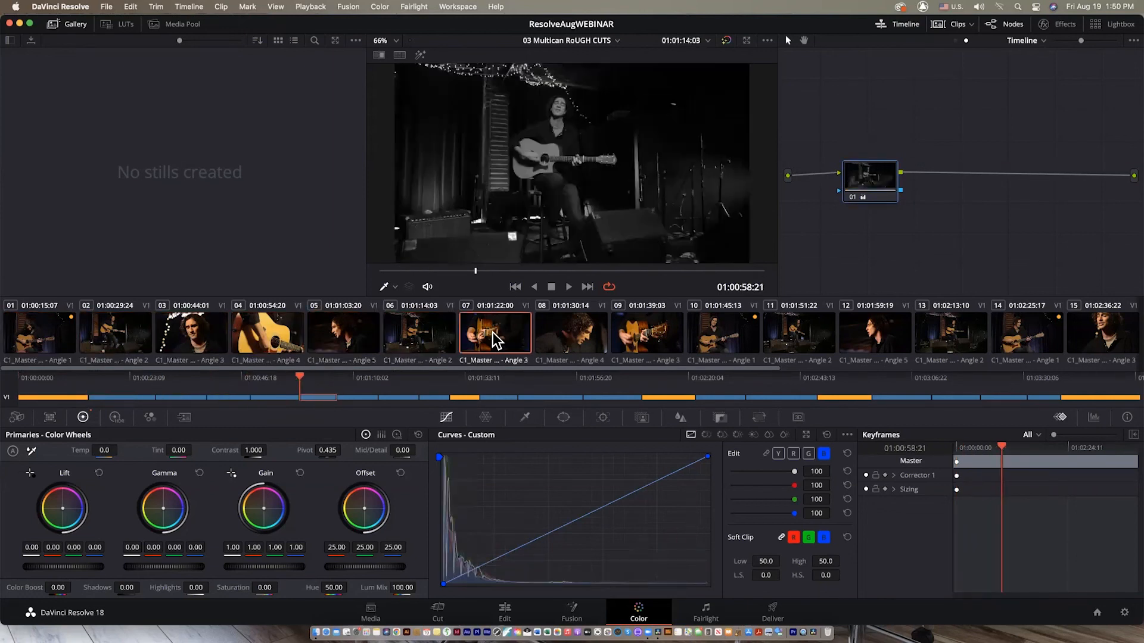
Check the timeline-level desaturation on clips 08 and 09, and on the Angle 2 clip at 01:01:05:19 on the Edit page.
click(585, 339)
click(643, 338)
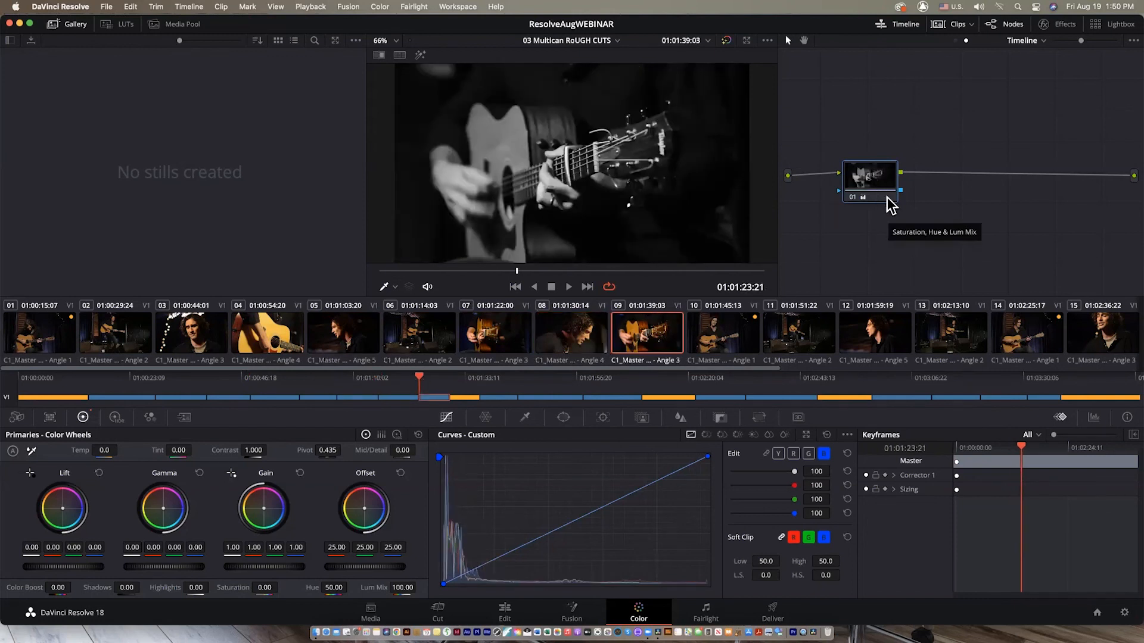
click(505, 613)
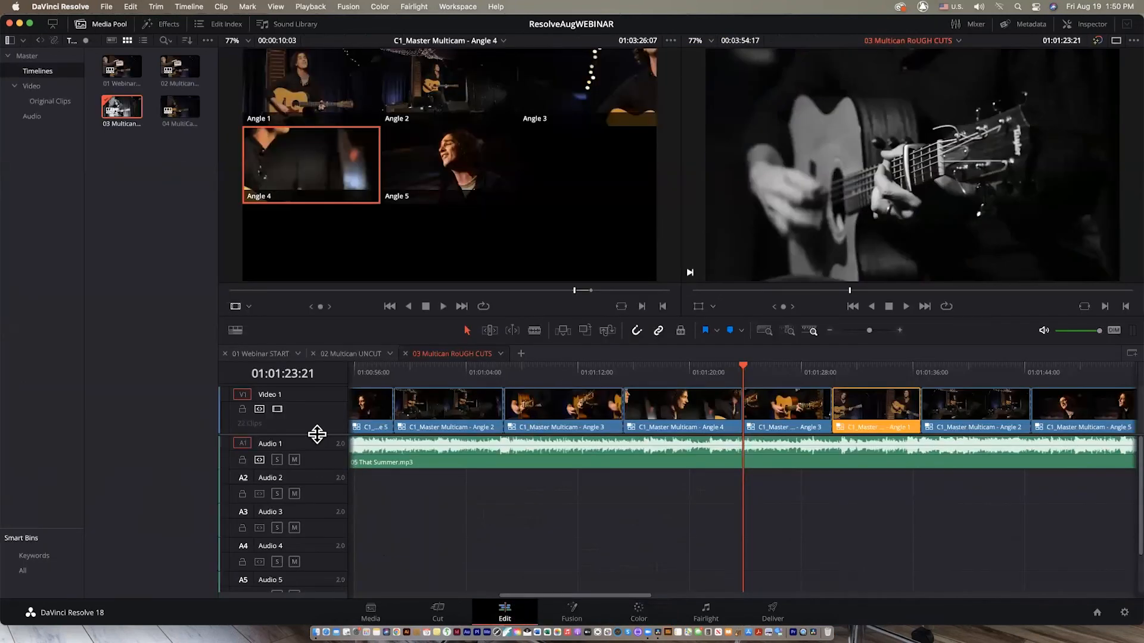
drag(314, 437, 319, 490)
drag(591, 366, 484, 359)
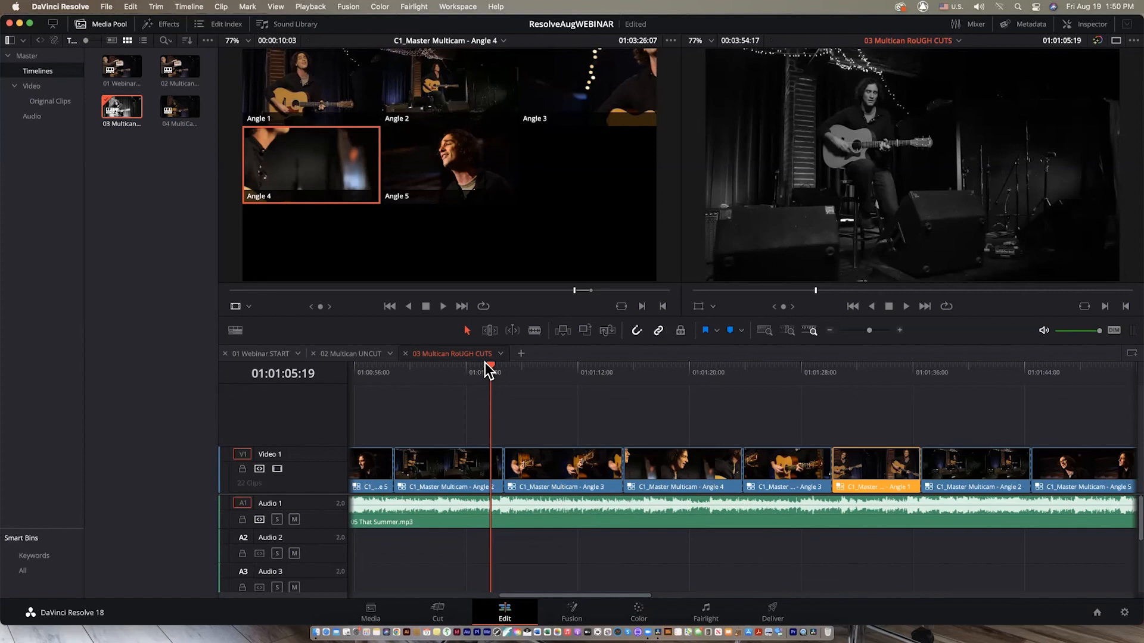
On the Color page, raise the upper part of the timeline-level node's luminance curve and add a control point in its shadows.
click(638, 614)
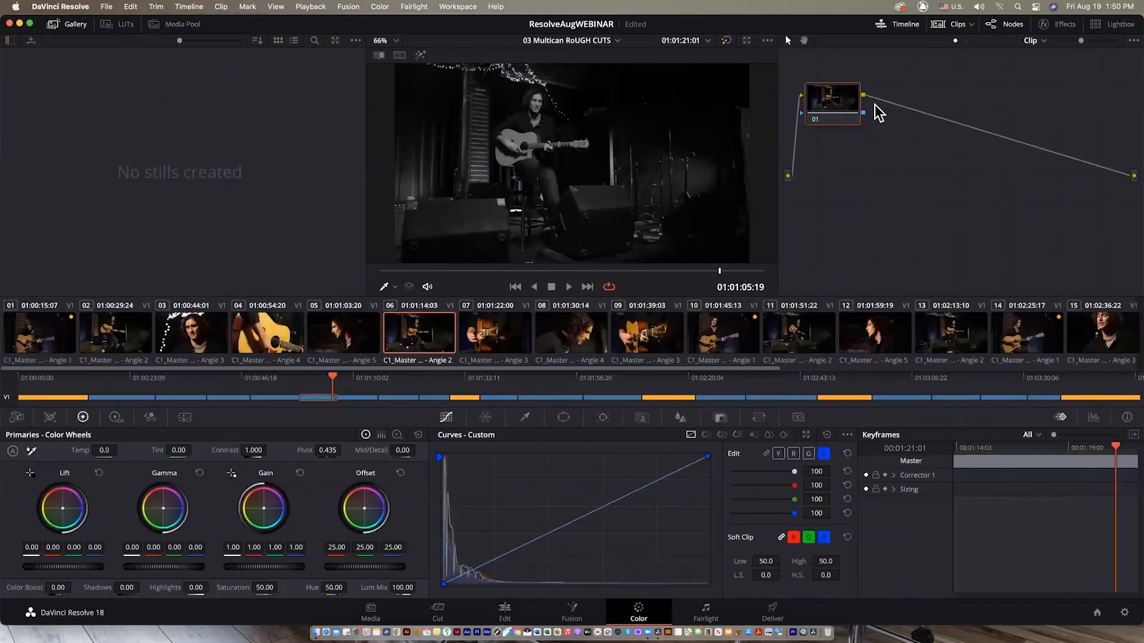
click(1041, 40)
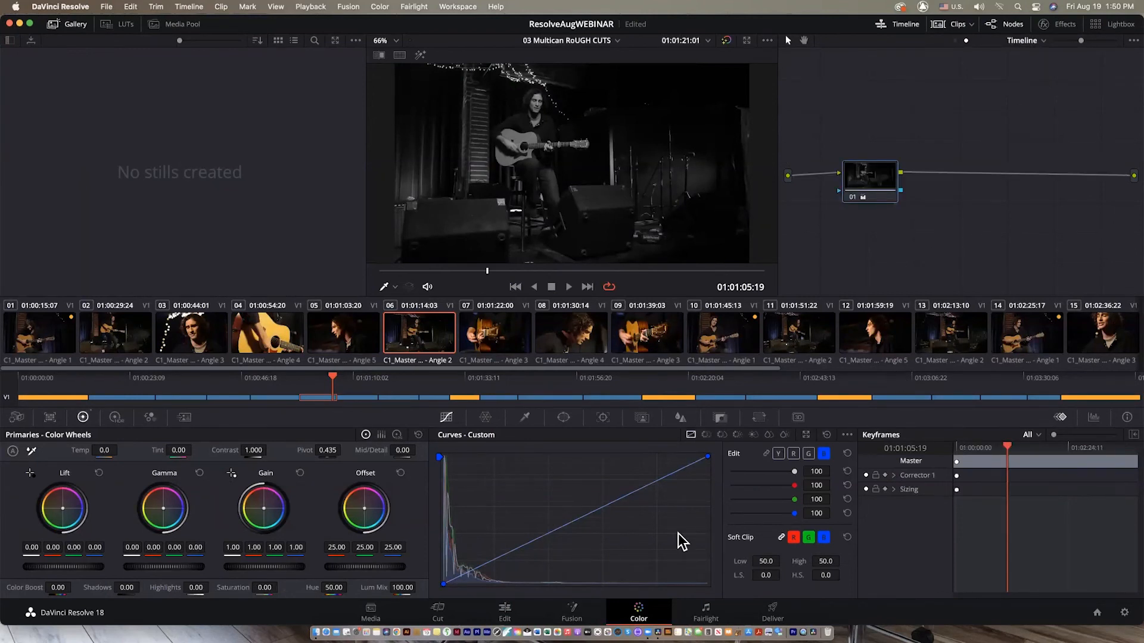
click(777, 454)
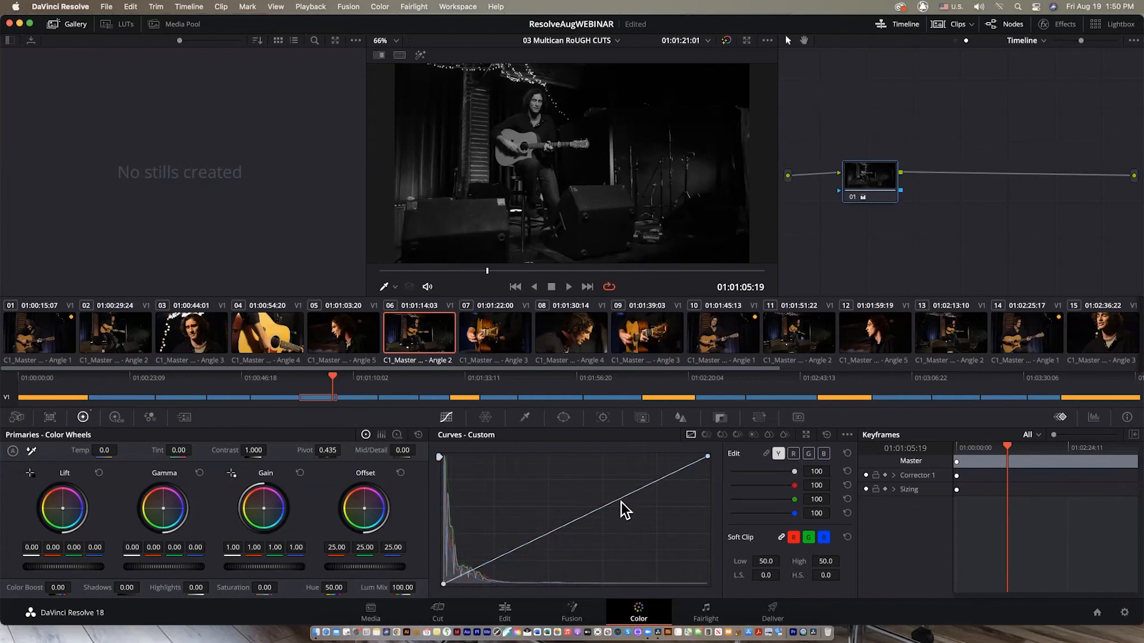
drag(625, 495, 590, 473)
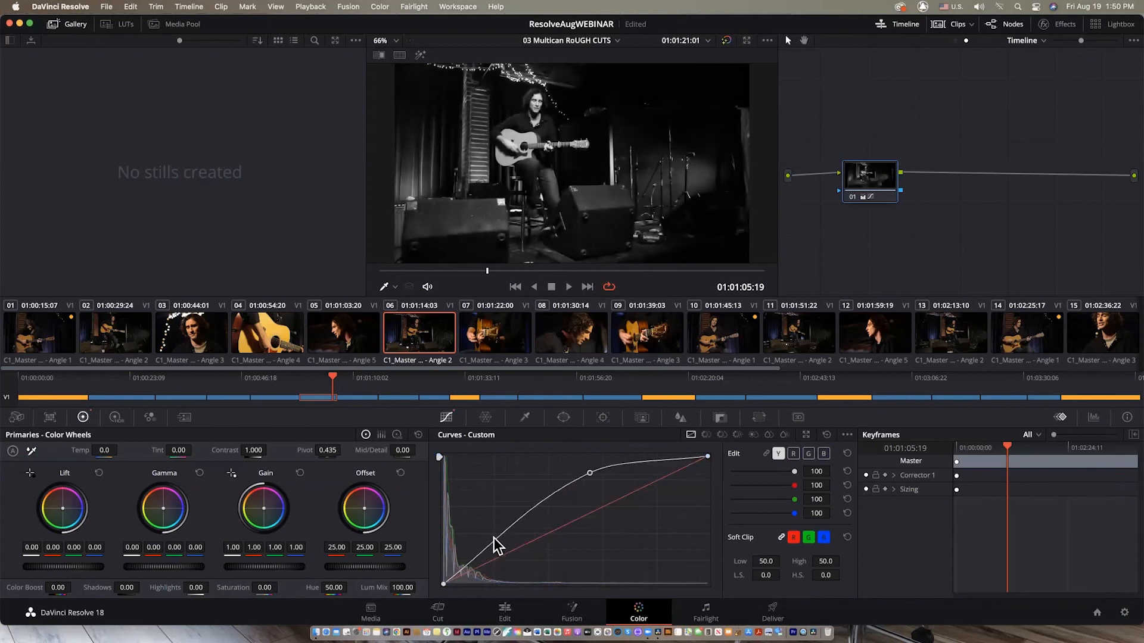
drag(496, 539, 501, 545)
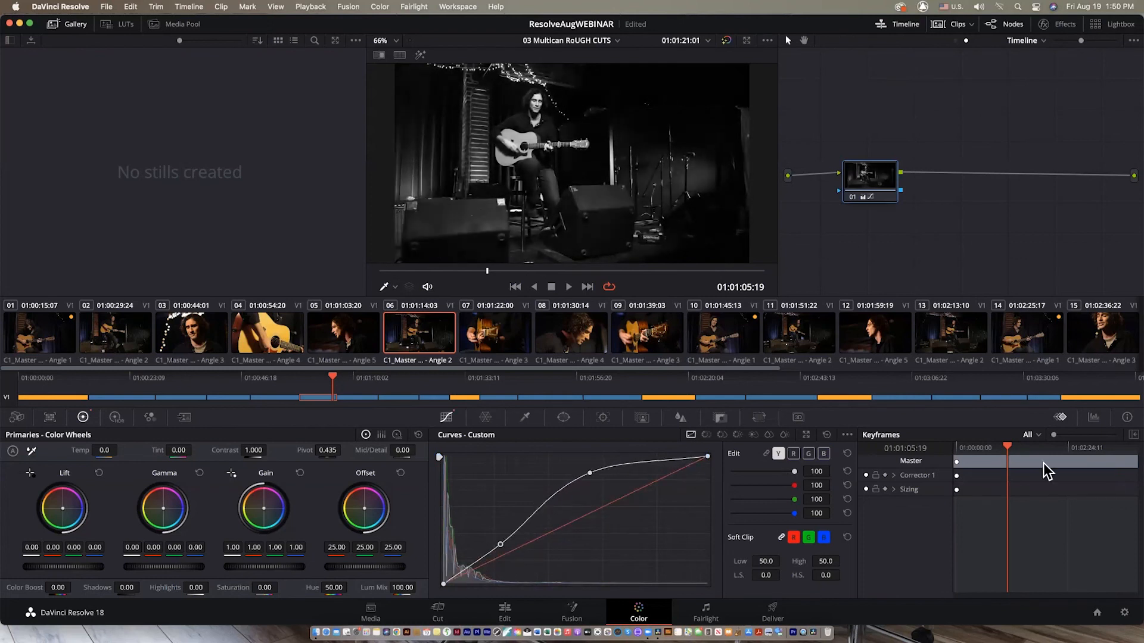
Set the timeline-level node's gain to red 1.04, green 0.99 and blue 0.98, its saturation to 100, and raise its blue curve strongly.
click(823, 453)
drag(576, 529, 554, 493)
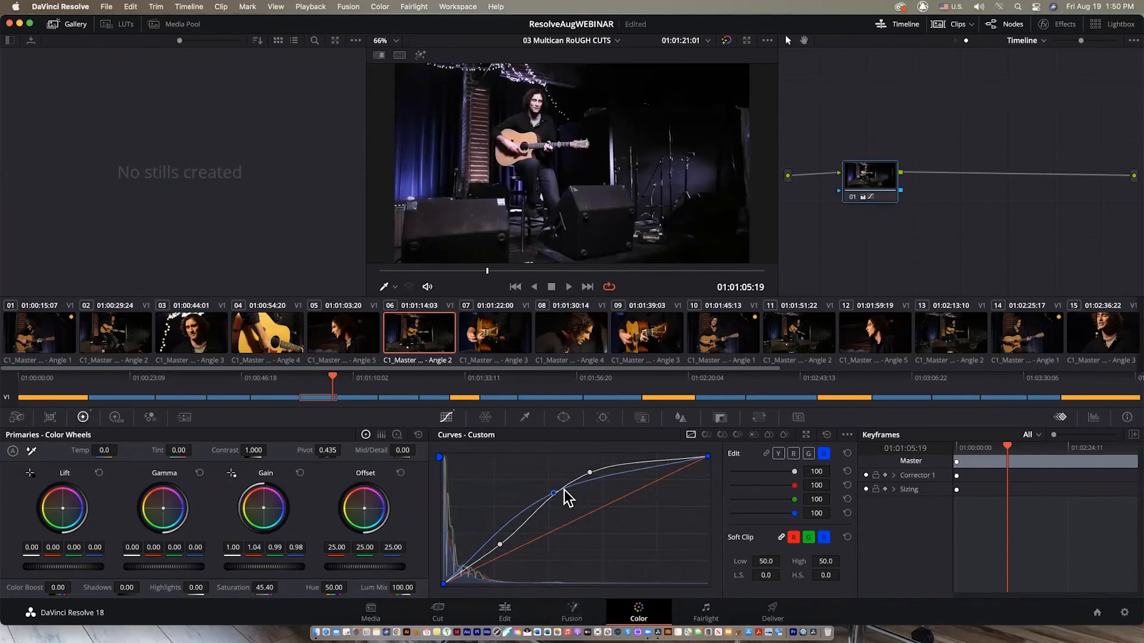
drag(553, 492, 588, 522)
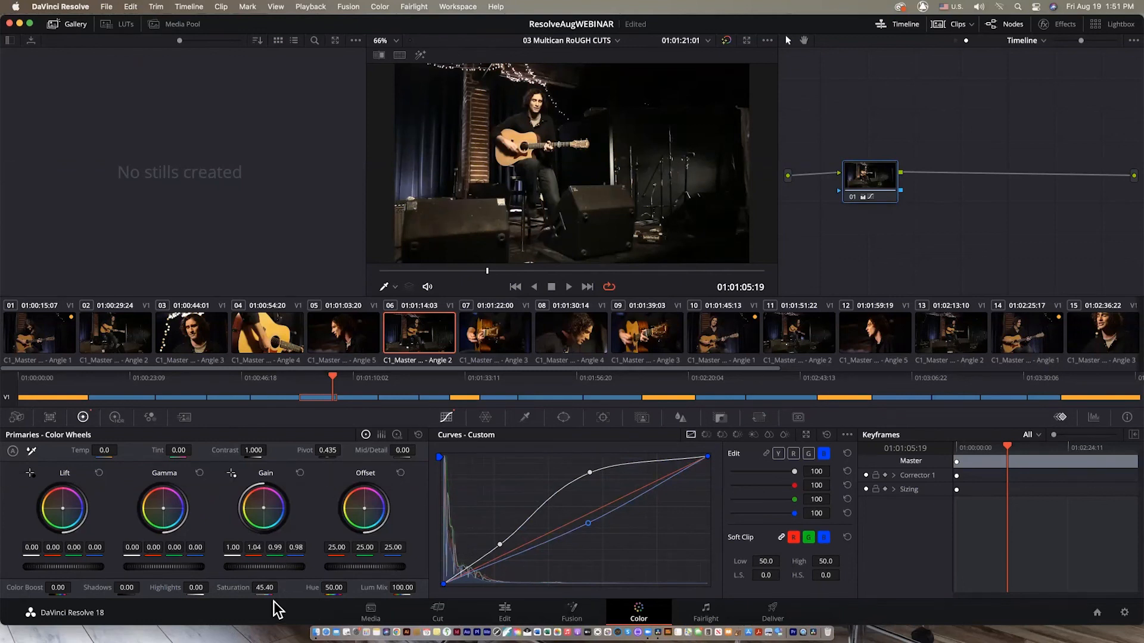
drag(281, 587, 345, 587)
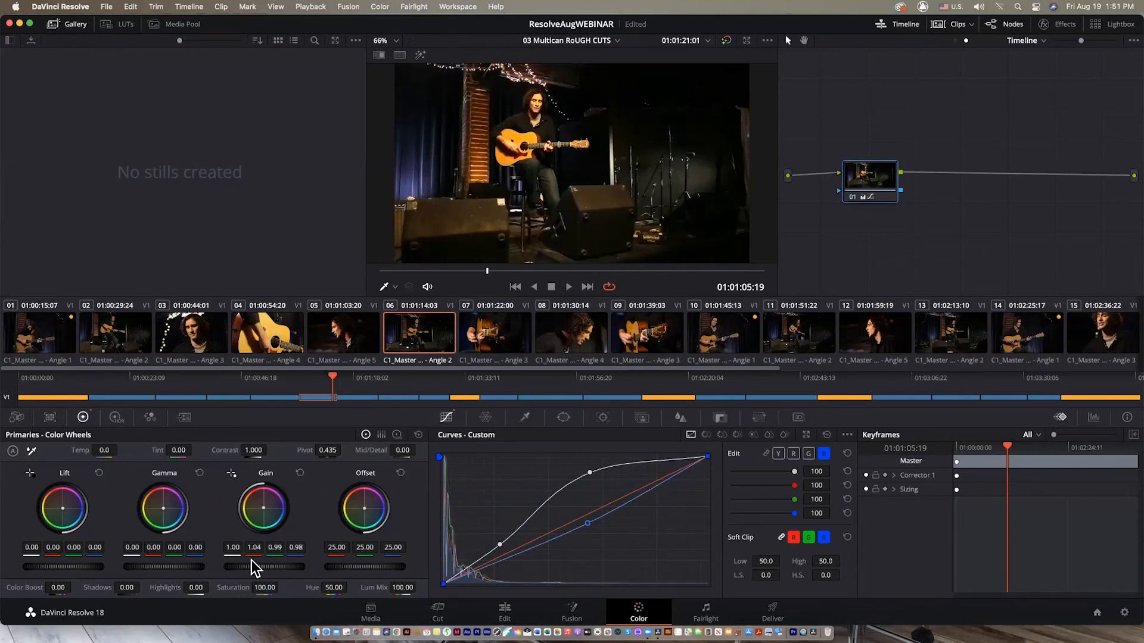
drag(580, 511, 551, 474)
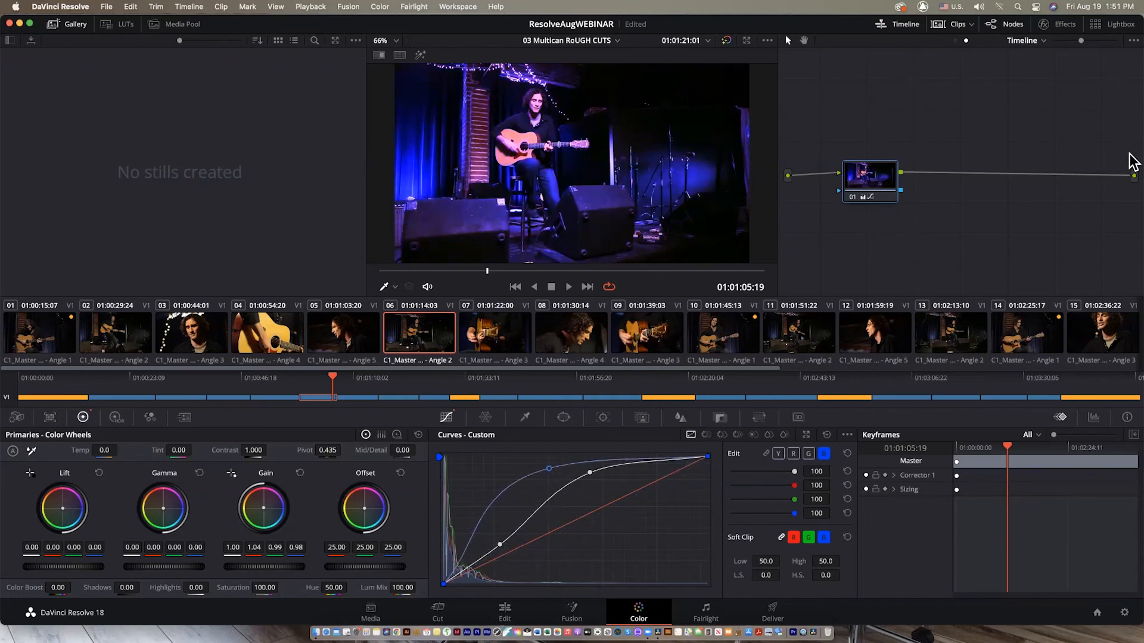
Reset the timeline-level node's grade and delete the node.
right_click(878, 178)
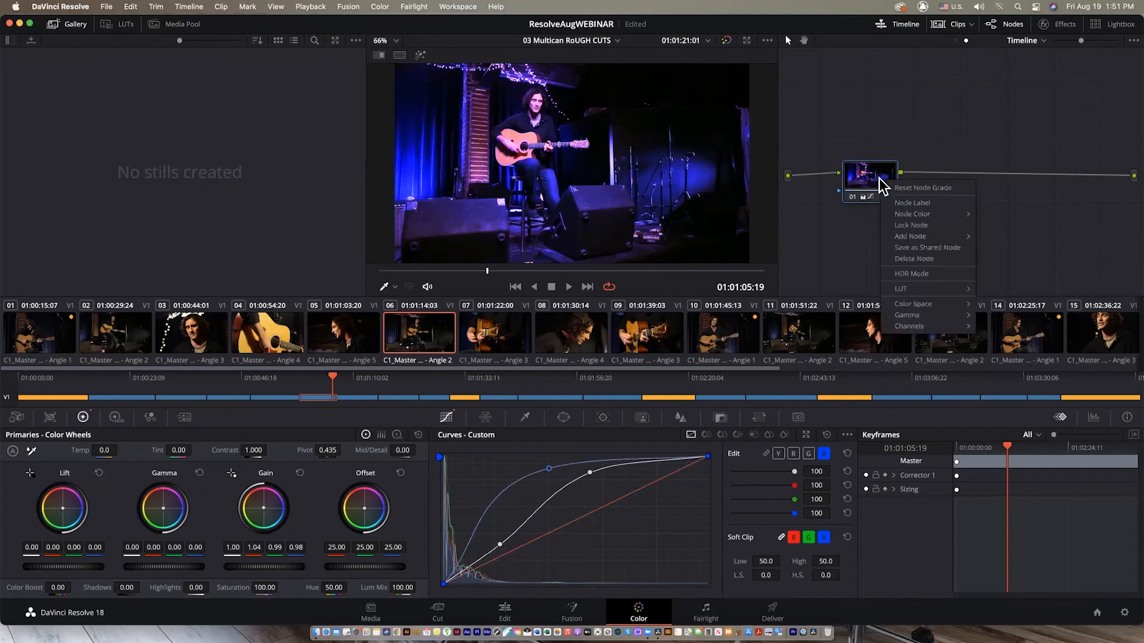
click(929, 188)
key(Delete)
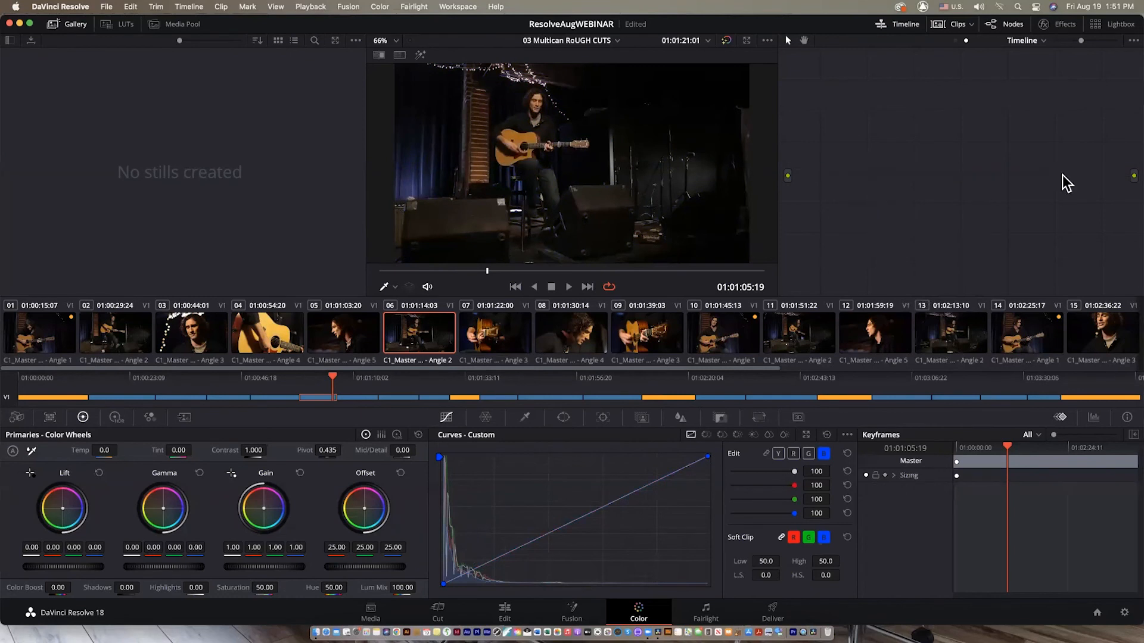
Switch the node graph to Clip level and move clip 06's node in line with the source and output.
click(1043, 40)
click(1051, 59)
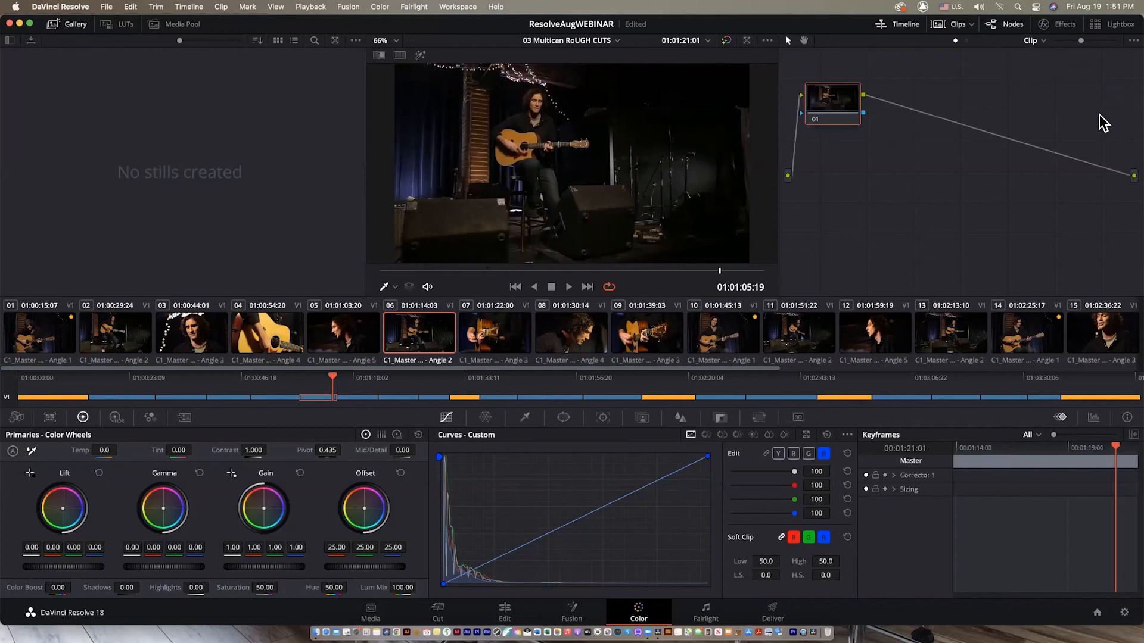
drag(847, 122, 895, 199)
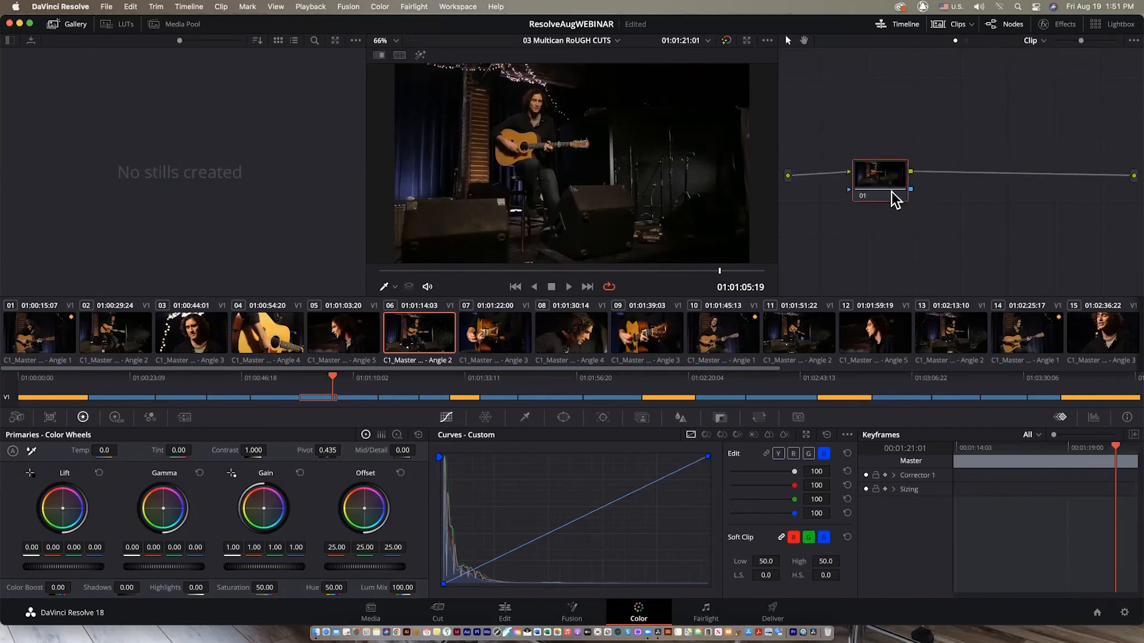
Open the 01 Webinar START timeline on the Edit page and view its topics title on the Color page.
click(503, 614)
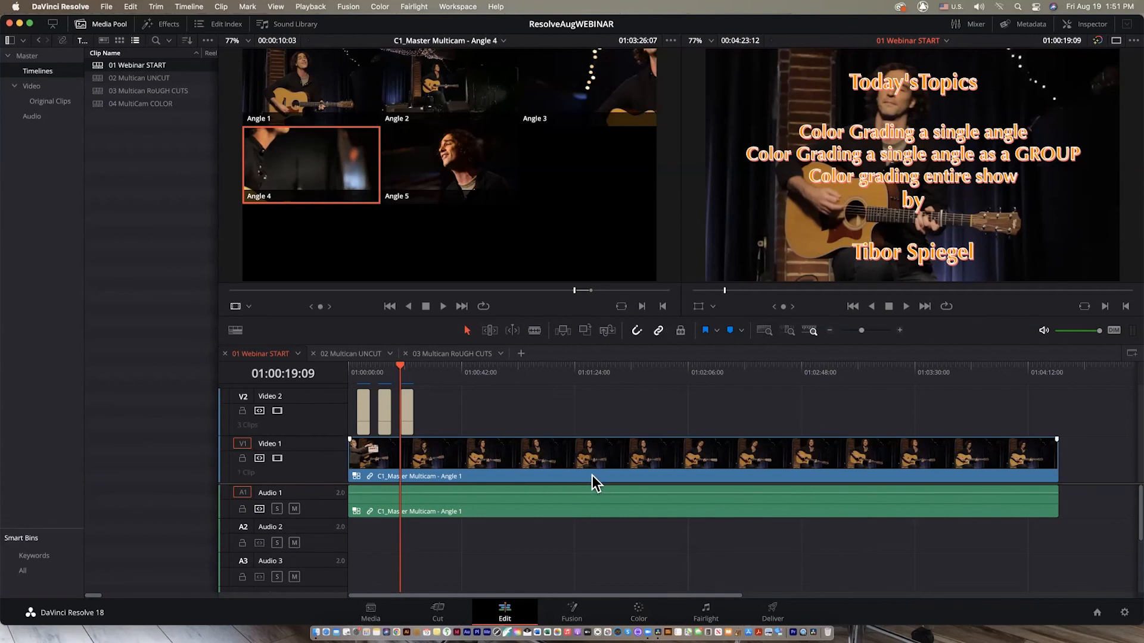
click(641, 616)
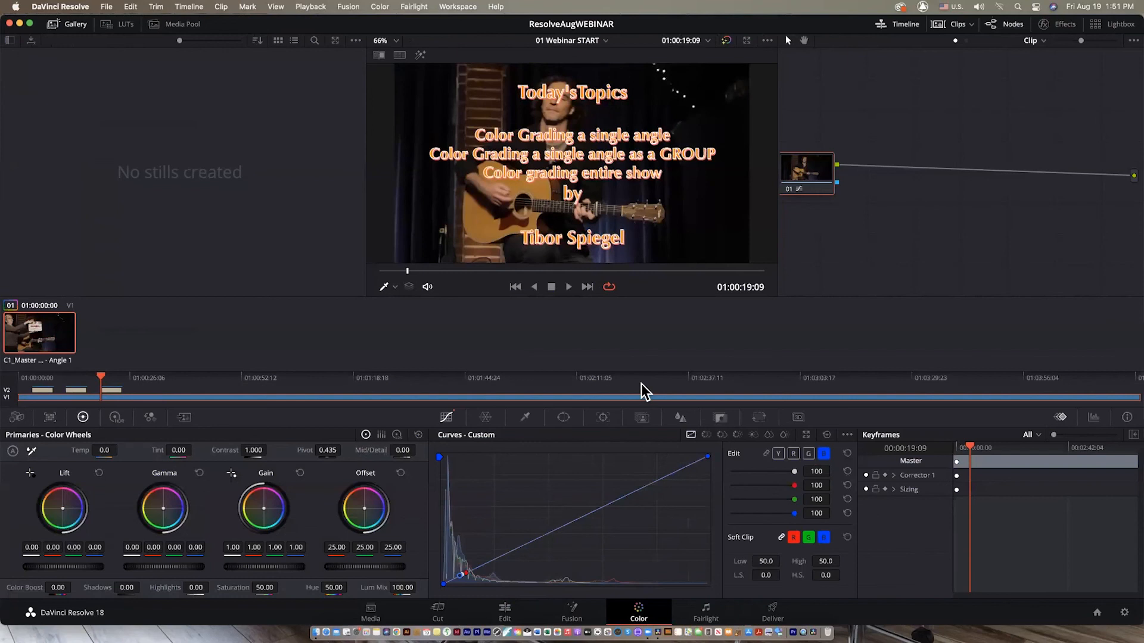